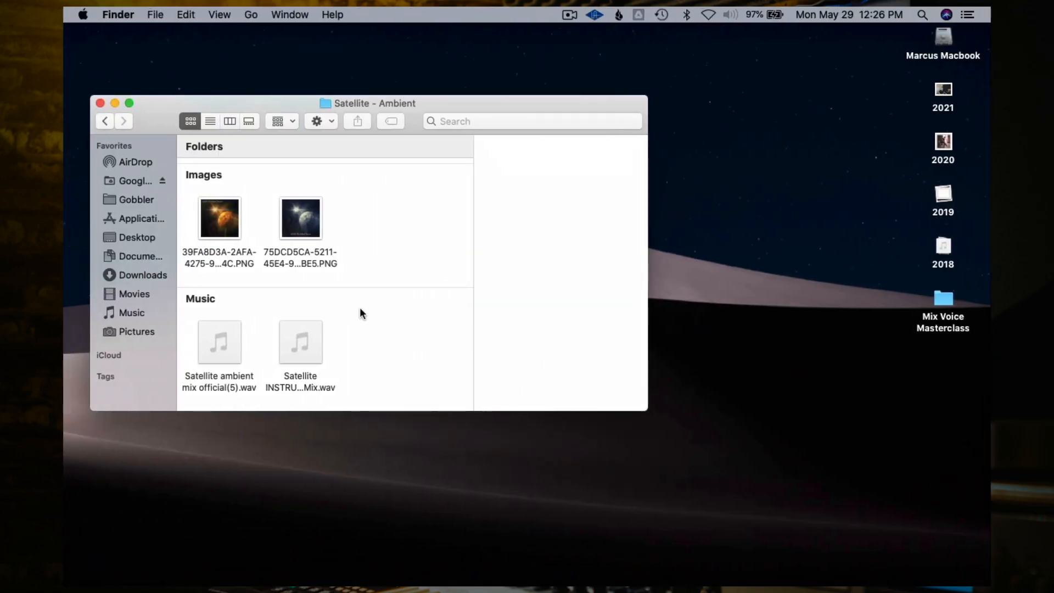
- Import the Satellite INSTRUMENTAL Mix.wav file from the desktop into the arrangement as a new track
{"action": "mouse_move", "coordinate": [300, 354]}
{"action": "left_click_drag", "start_coordinate": [300, 354], "coordinate": [461, 379]}
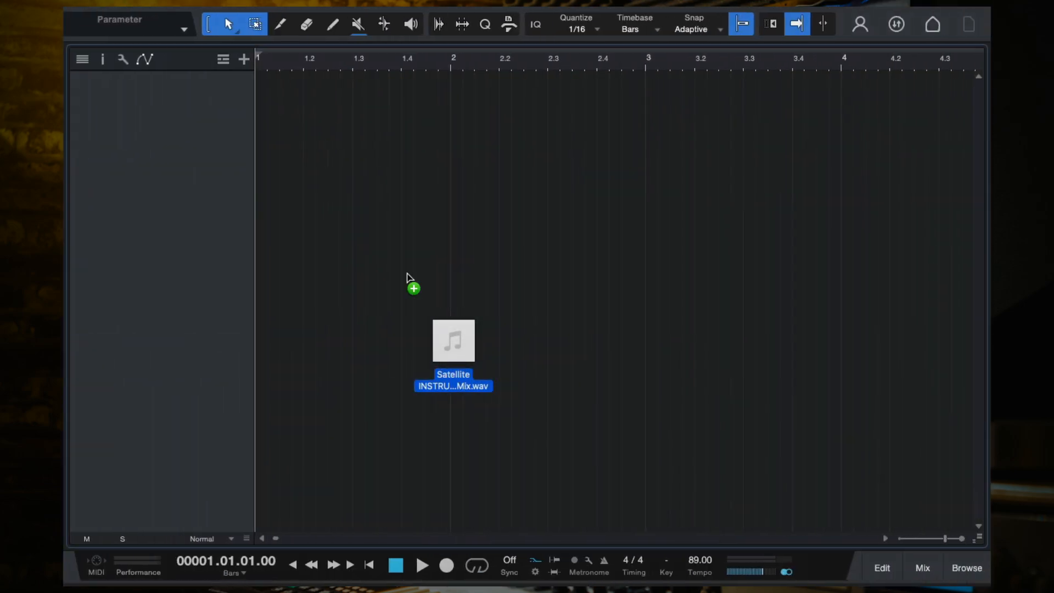
{"action": "left_click_drag", "start_coordinate": [414, 285], "coordinate": [274, 104]}
- Zoom out to the whole instrumental and audition it from a couple of song positions
{"action": "key", "text": "w"}
{"action": "key", "text": "w"}
{"action": "key", "text": "w"}
{"action": "key", "text": "w"}
{"action": "key", "text": "w"}
{"action": "key", "text": "w"}
{"action": "key", "text": "w"}
{"action": "key", "text": "w"}
{"action": "key", "text": "w"}
{"action": "key", "text": "w"}
{"action": "key", "text": "w"}
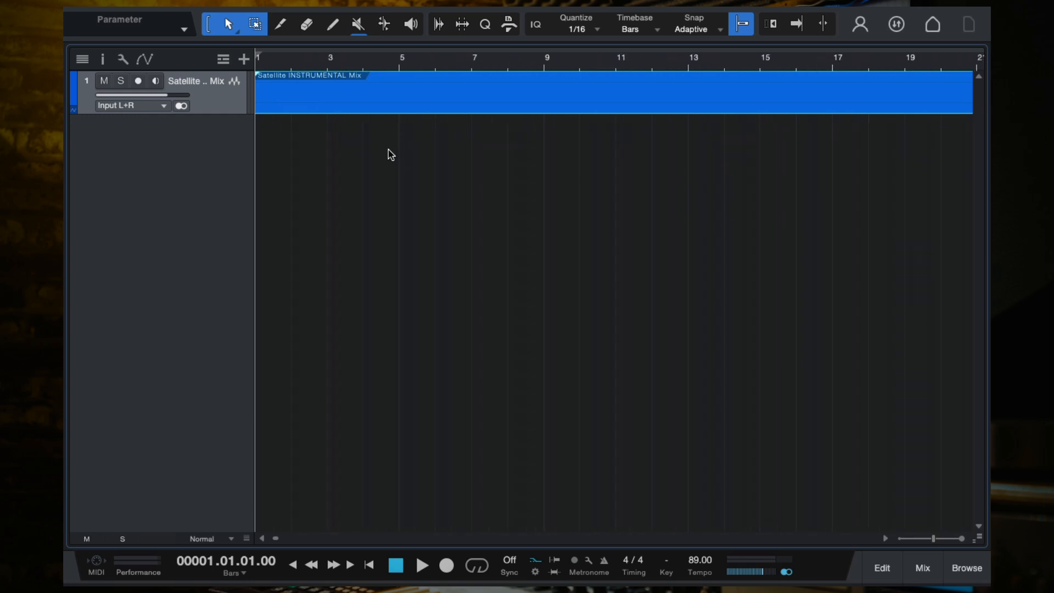
{"action": "left_click", "coordinate": [312, 61]}
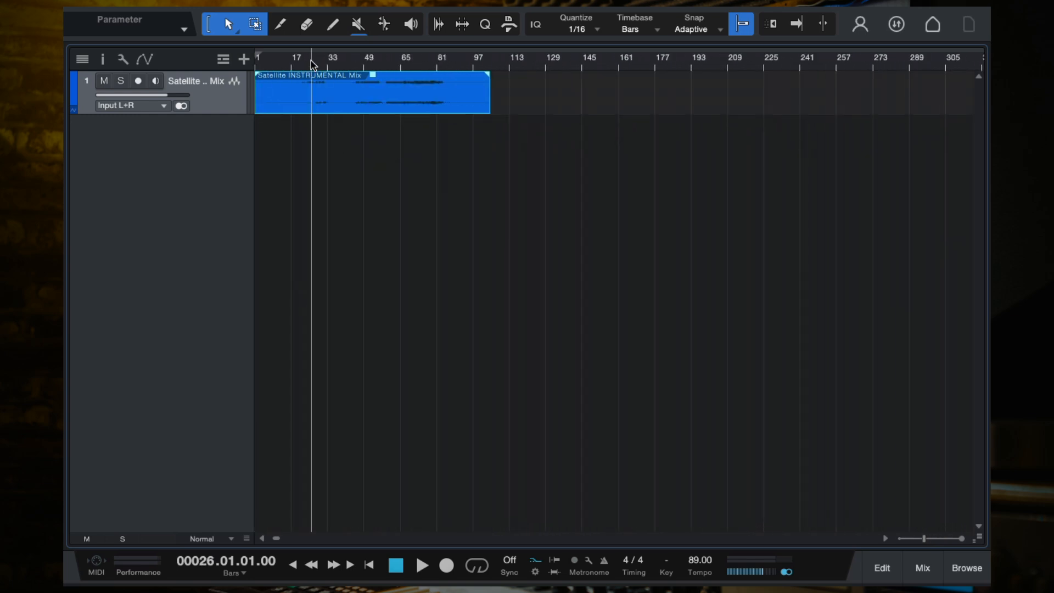
{"action": "key", "text": "f"}
{"action": "key", "text": "space"}
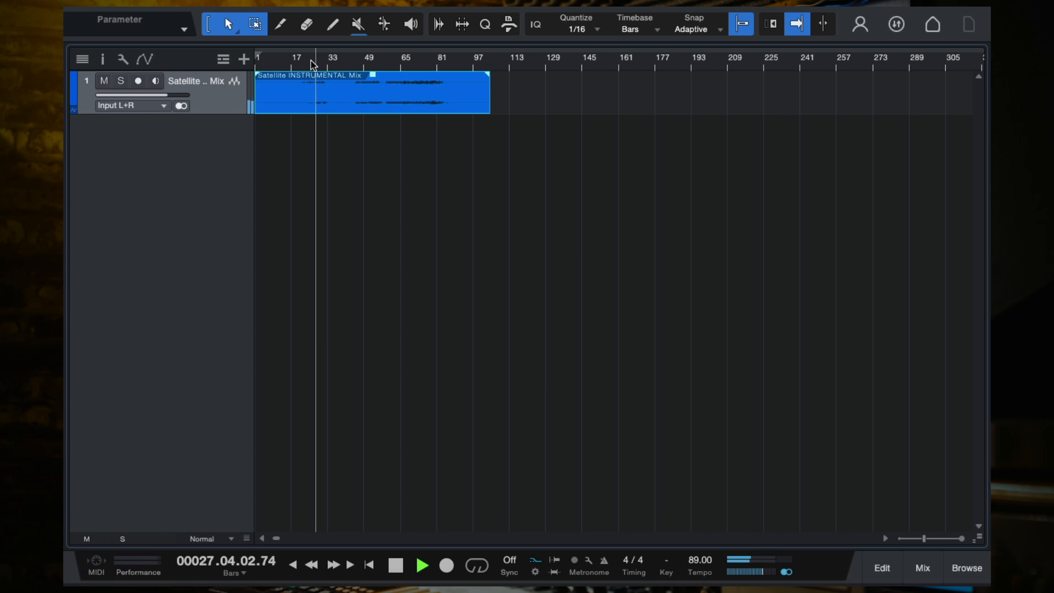
{"action": "left_click", "coordinate": [417, 62]}
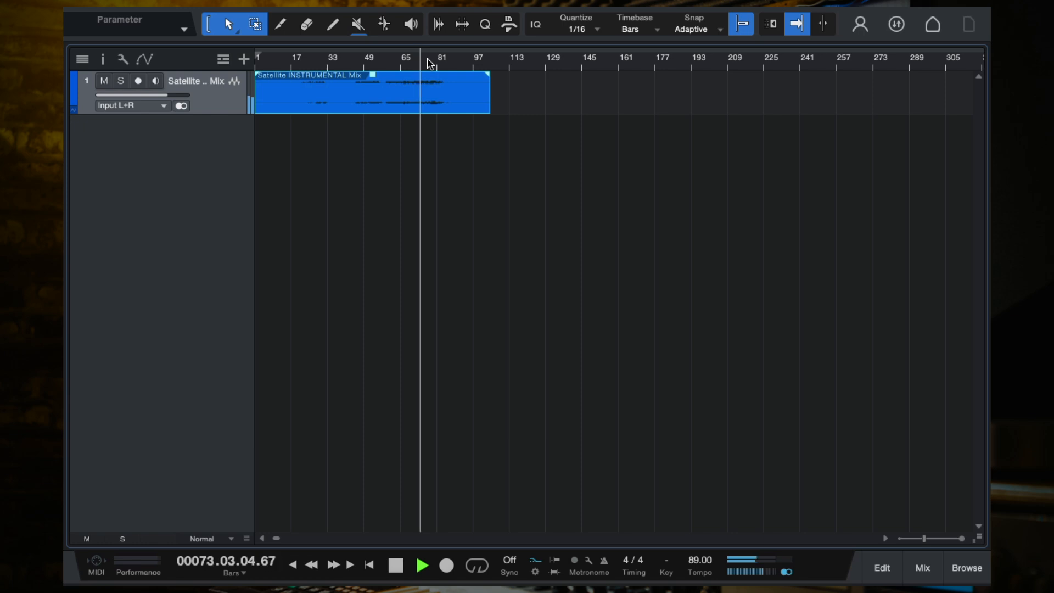
{"action": "key", "text": "space"}
{"action": "left_click", "coordinate": [538, 204]}
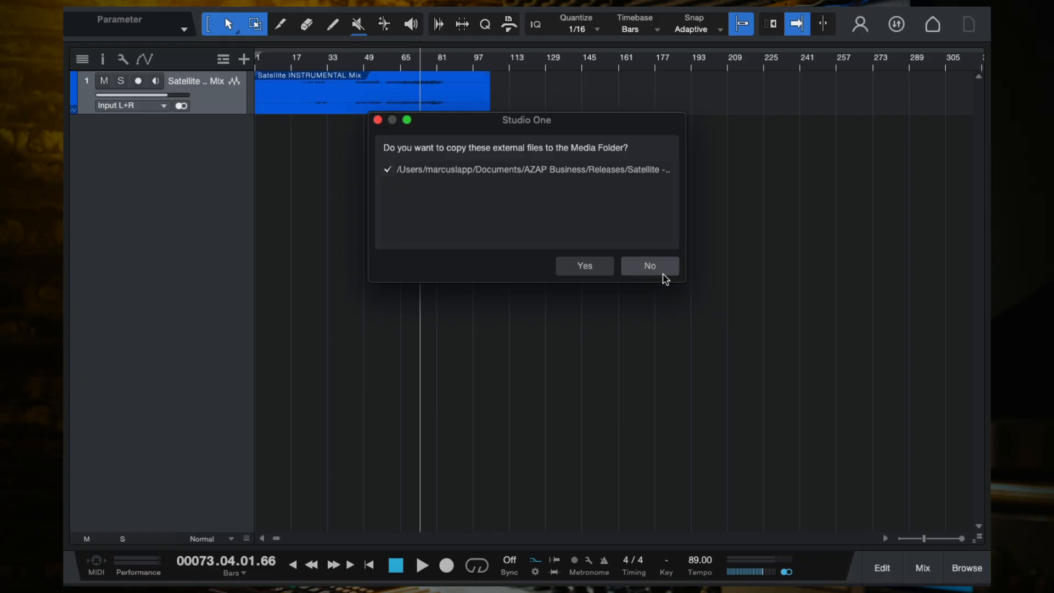
{"action": "left_click", "coordinate": [658, 270]}
{"action": "right_click", "coordinate": [359, 265]}
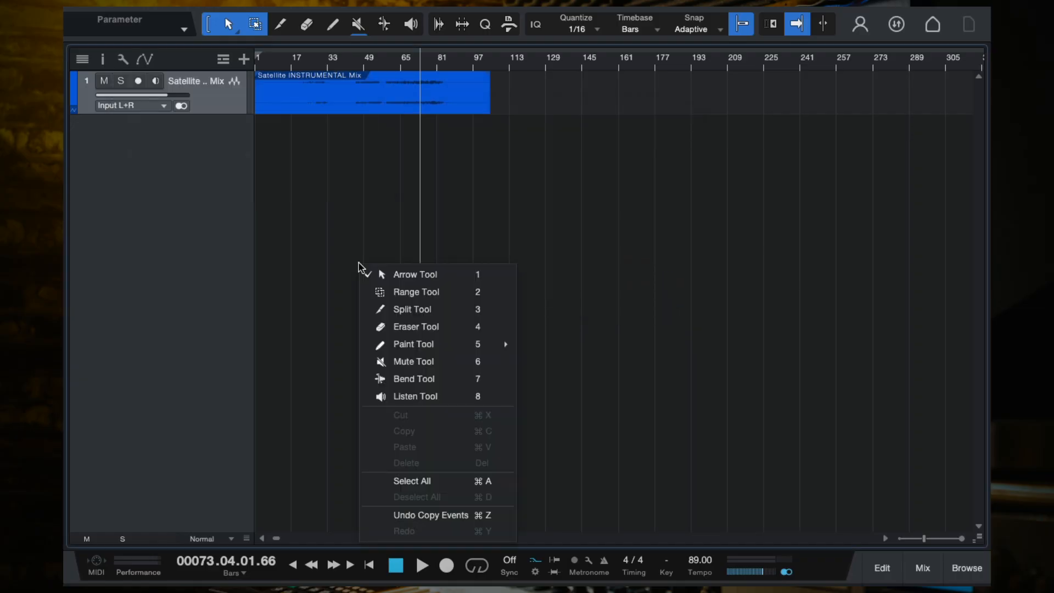
{"action": "left_click", "coordinate": [299, 273]}
- Add a mono audio track and name it Lead Vocal 1
{"action": "right_click", "coordinate": [195, 261]}
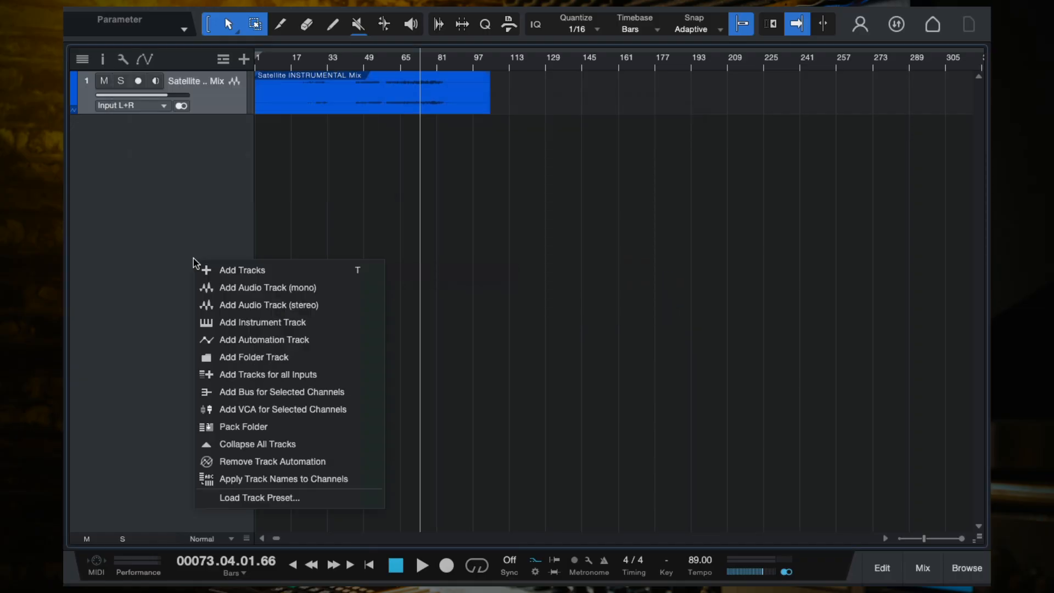
{"action": "left_click", "coordinate": [237, 288]}
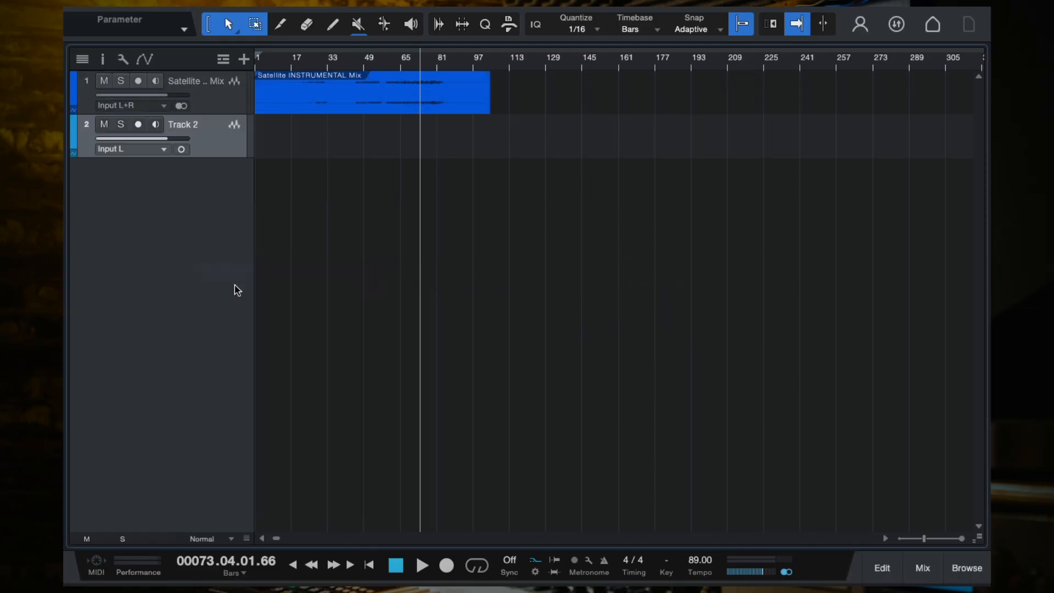
{"action": "double_click", "coordinate": [181, 126]}
{"action": "type", "text": "Lead Voc"}
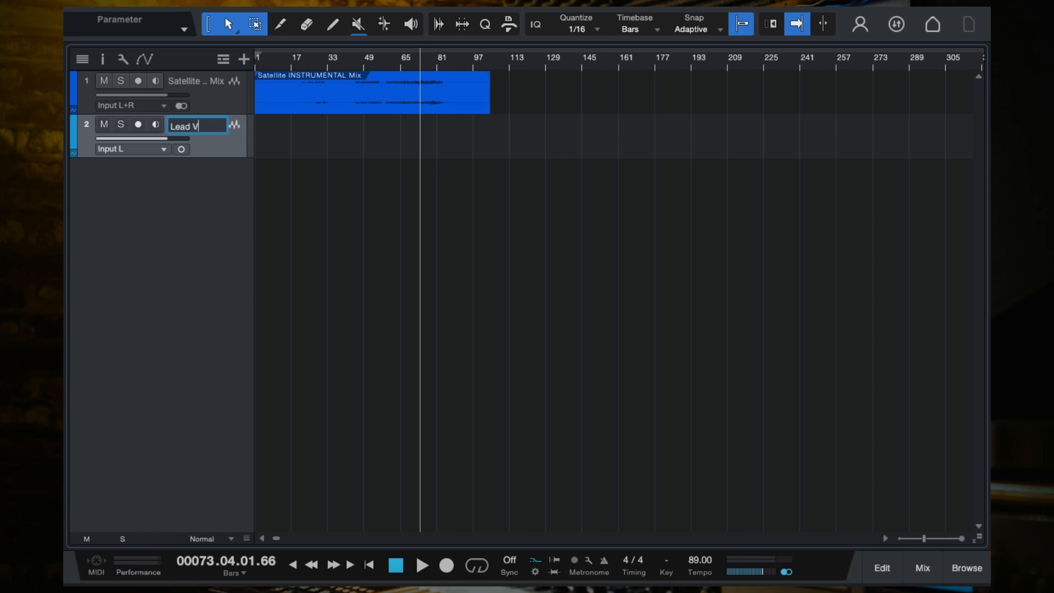
{"action": "type", "text": "al 1"}
{"action": "key", "text": "Return"}
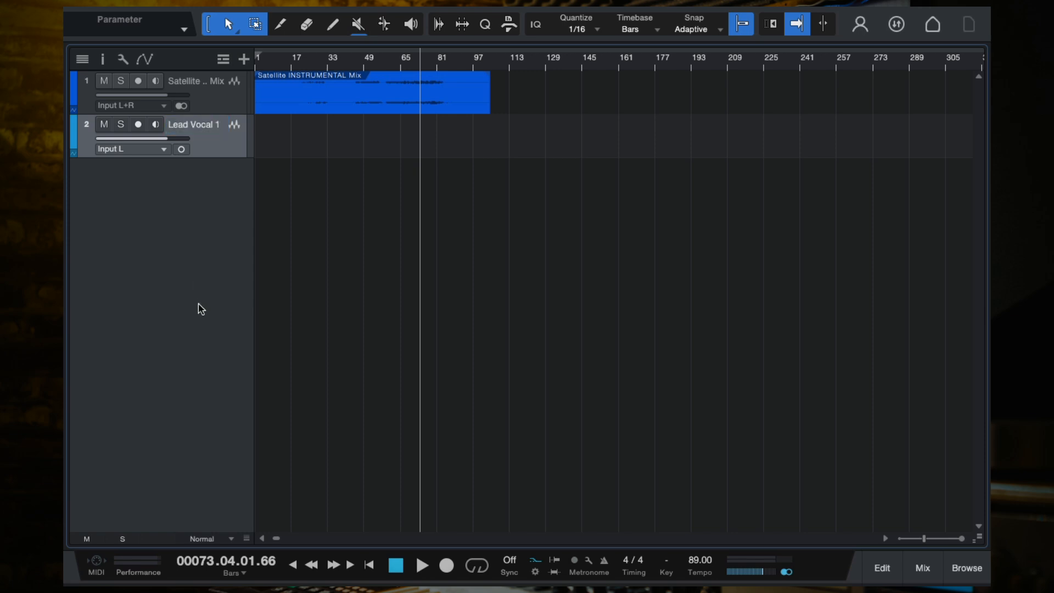
- Duplicate the lead vocal track to create two more lead vocal tracks
{"action": "right_click", "coordinate": [215, 153]}
{"action": "left_click", "coordinate": [287, 246]}
{"action": "right_click", "coordinate": [208, 191]}
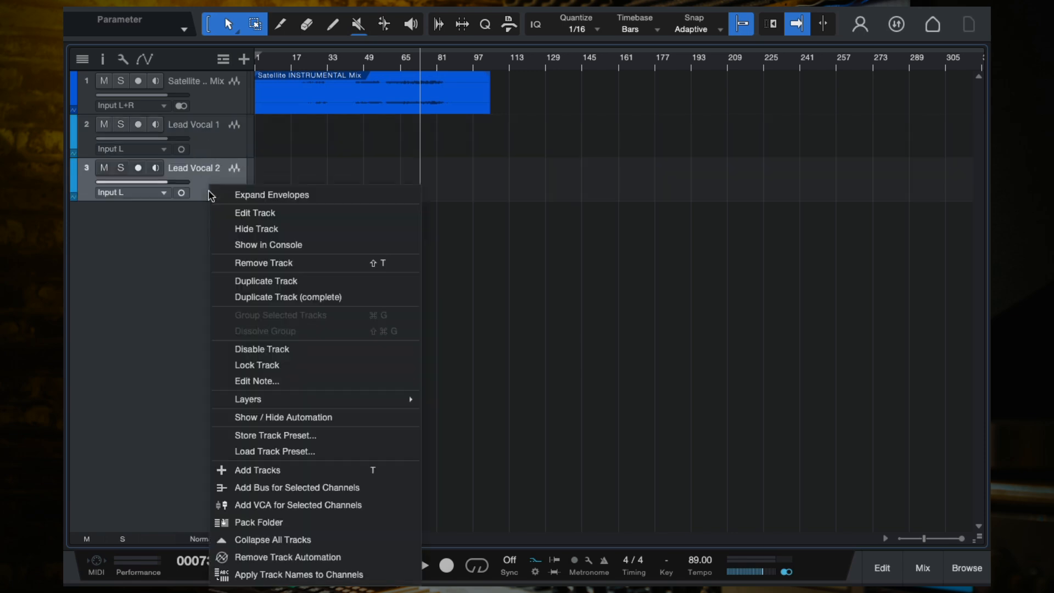
{"action": "left_click", "coordinate": [285, 278]}
{"action": "right_click", "coordinate": [220, 223]}
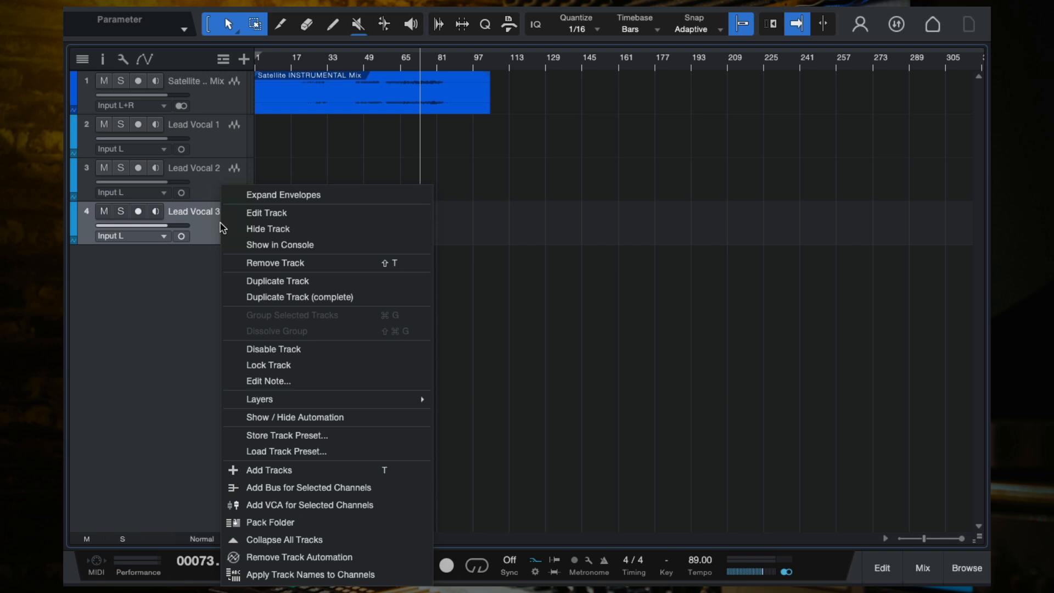
{"action": "left_click", "coordinate": [285, 278]}
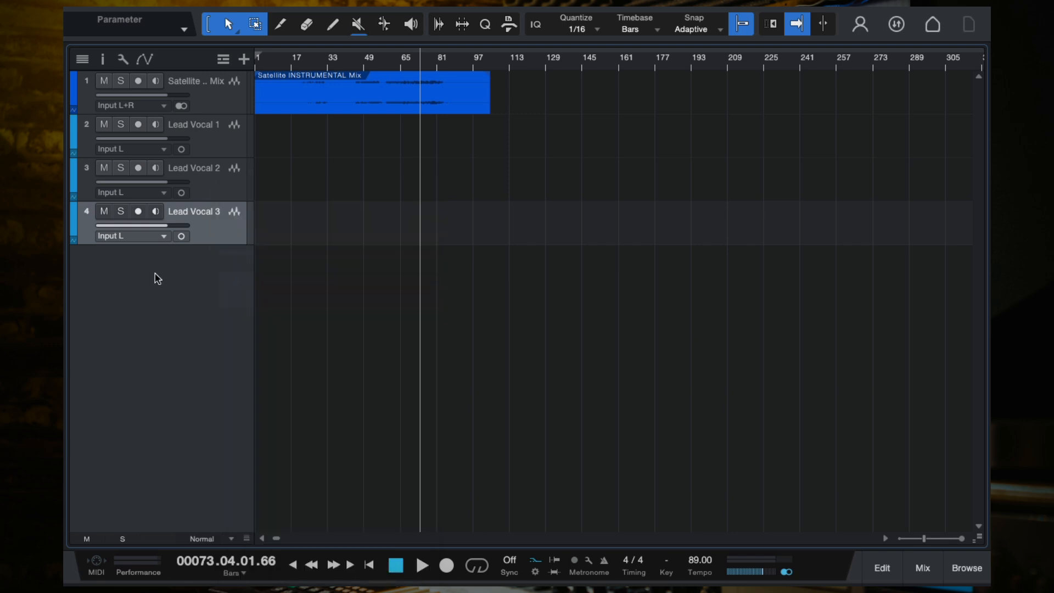
- Color the three lead vocal tracks pinkish red
{"action": "left_click", "coordinate": [219, 149], "text": "shift"}
{"action": "left_click", "coordinate": [73, 144]}
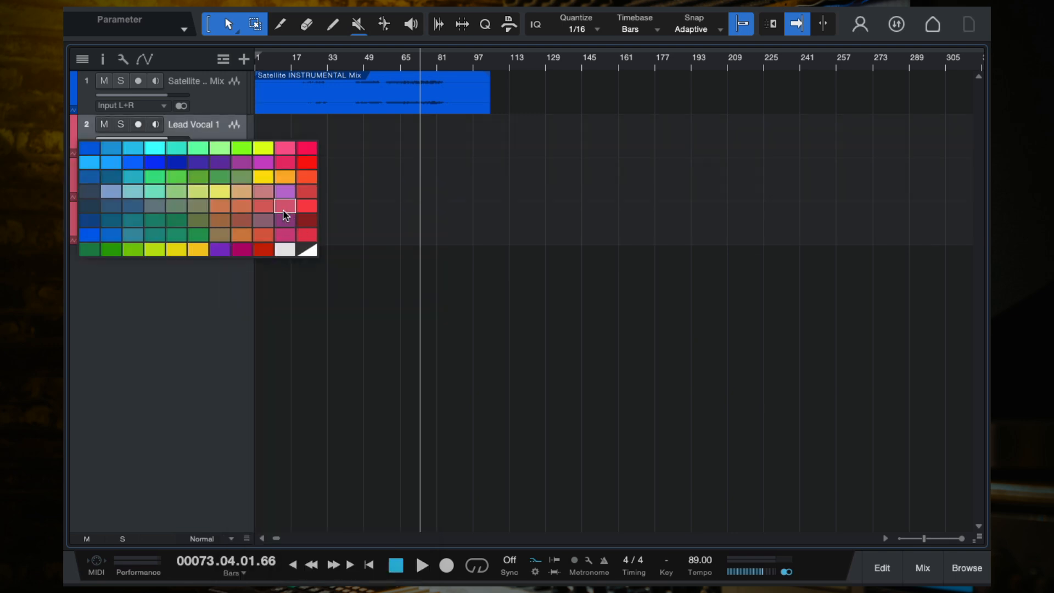
{"action": "left_click", "coordinate": [283, 206]}
{"action": "left_click", "coordinate": [216, 188]}
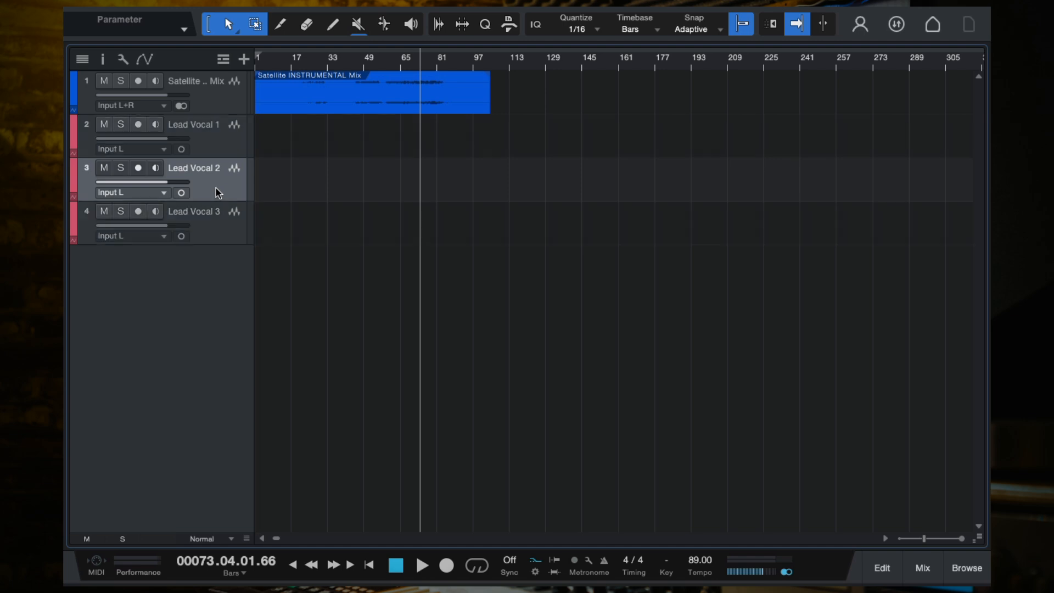
{"action": "left_click", "coordinate": [216, 224]}
- Open the mixer console briefly and close it again
{"action": "left_click", "coordinate": [212, 148]}
{"action": "key", "text": "F3"}
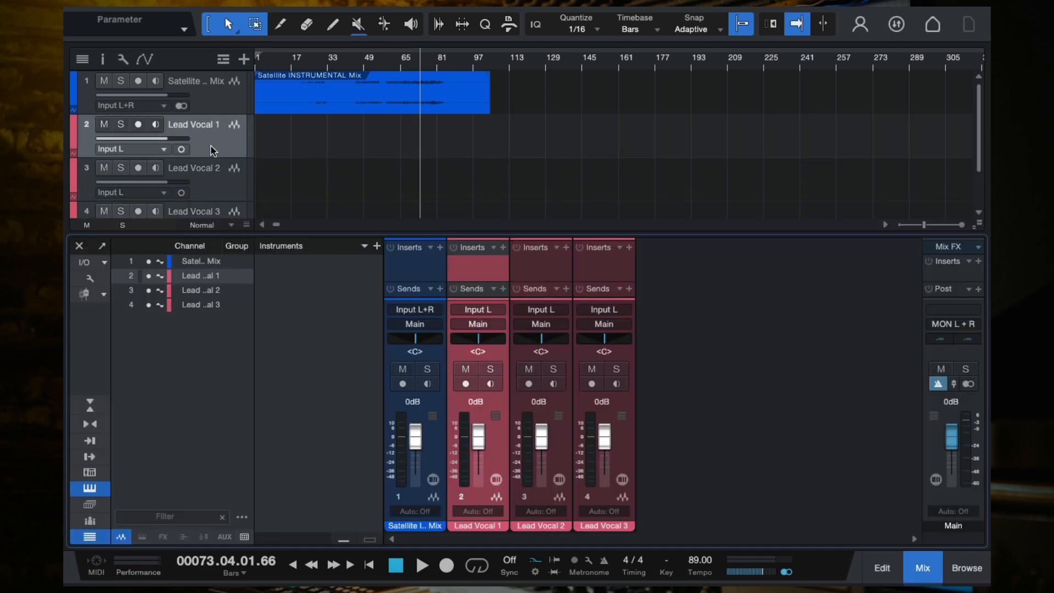
{"action": "left_click", "coordinate": [79, 246]}
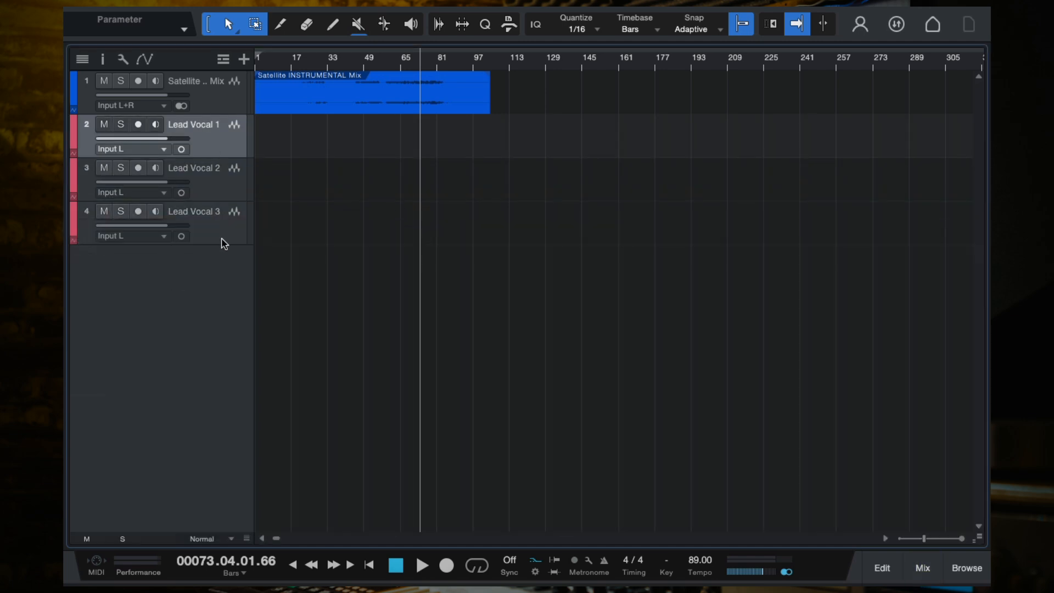
{"action": "left_click", "coordinate": [206, 230]}
- Add another mono audio track and name it BG Vocal 1
{"action": "right_click", "coordinate": [207, 275]}
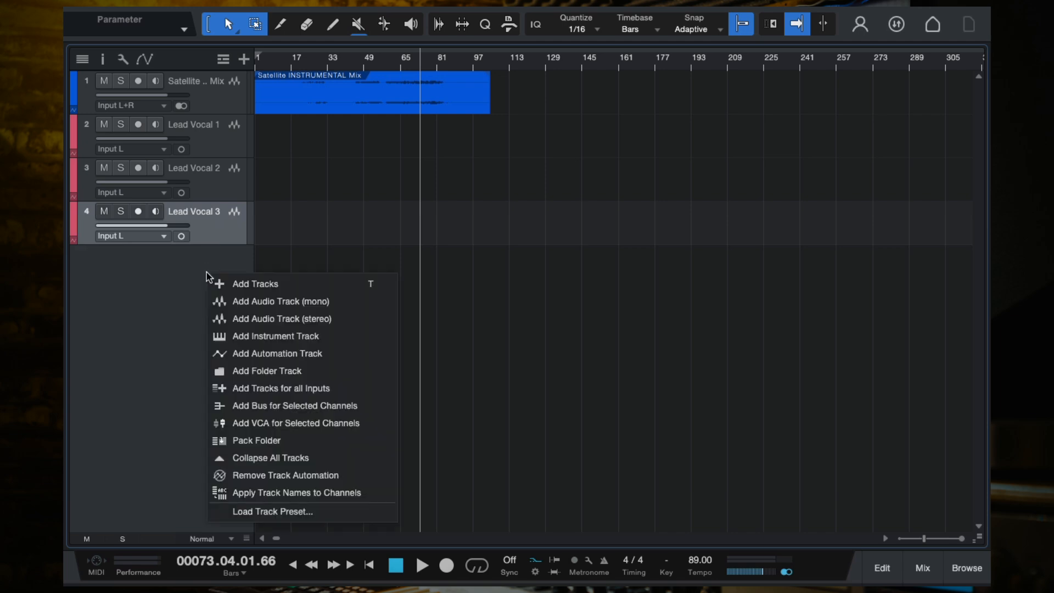
{"action": "left_click", "coordinate": [235, 300]}
{"action": "double_click", "coordinate": [184, 256]}
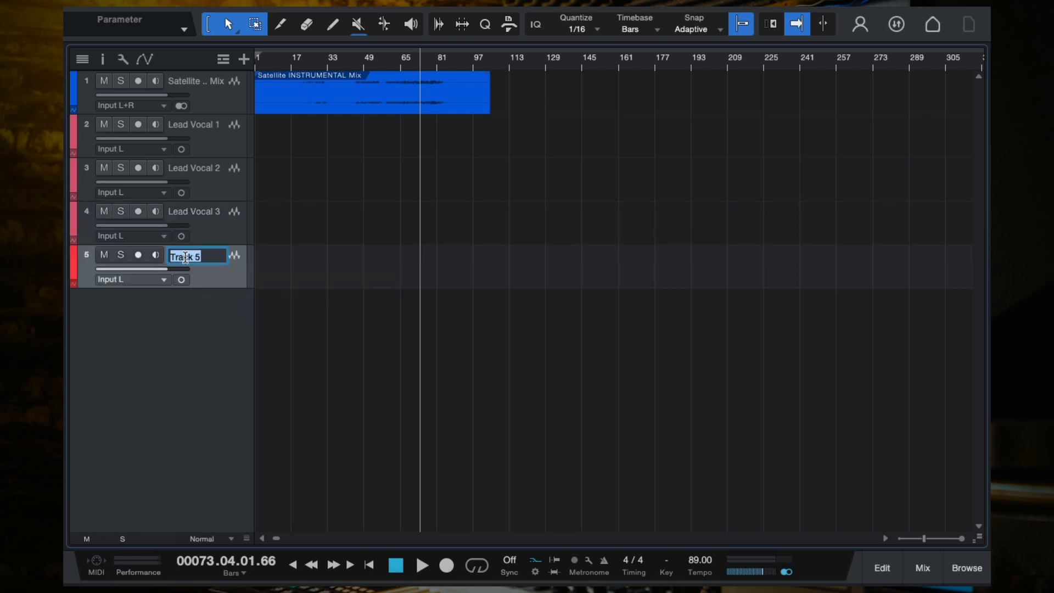
{"action": "type", "text": "BG Vox"}
{"action": "key", "text": "BackSpace"}
{"action": "type", "text": "cal 1"}
{"action": "key", "text": "Return"}
- Duplicate the background vocal track four times to create five background vocal tracks
{"action": "right_click", "coordinate": [214, 271]}
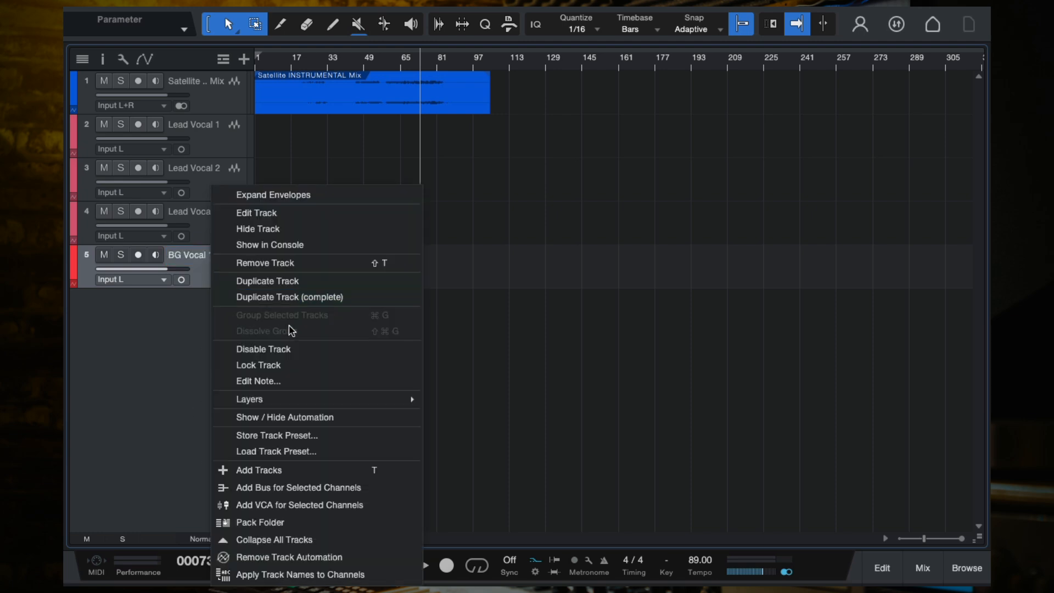
{"action": "left_click", "coordinate": [281, 279]}
{"action": "right_click", "coordinate": [207, 325]}
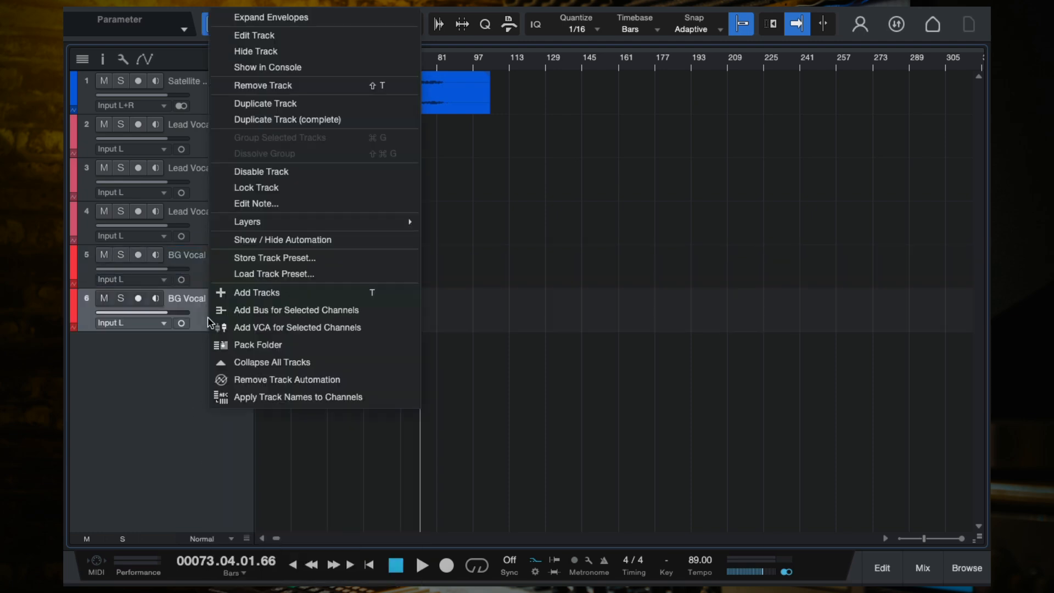
{"action": "left_click", "coordinate": [299, 117]}
{"action": "right_click", "coordinate": [210, 356]}
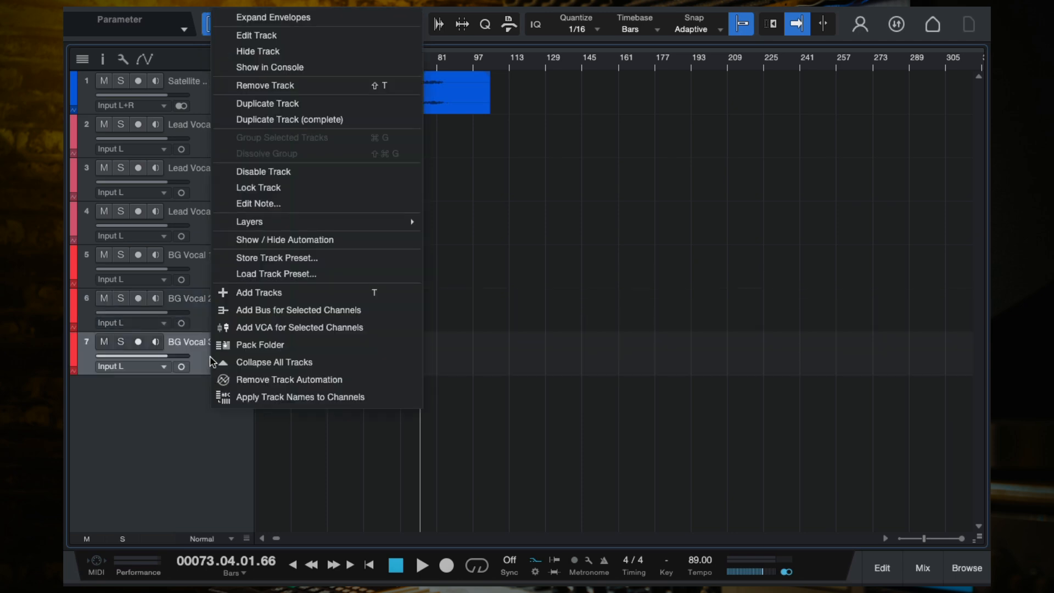
{"action": "left_click", "coordinate": [302, 119]}
{"action": "right_click", "coordinate": [228, 394]}
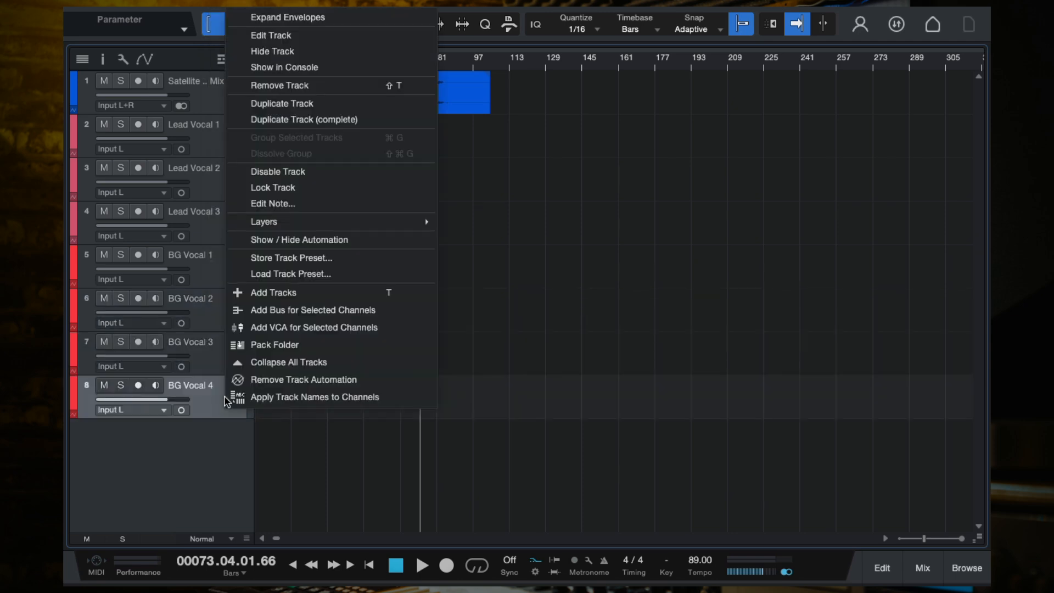
{"action": "left_click", "coordinate": [301, 118]}
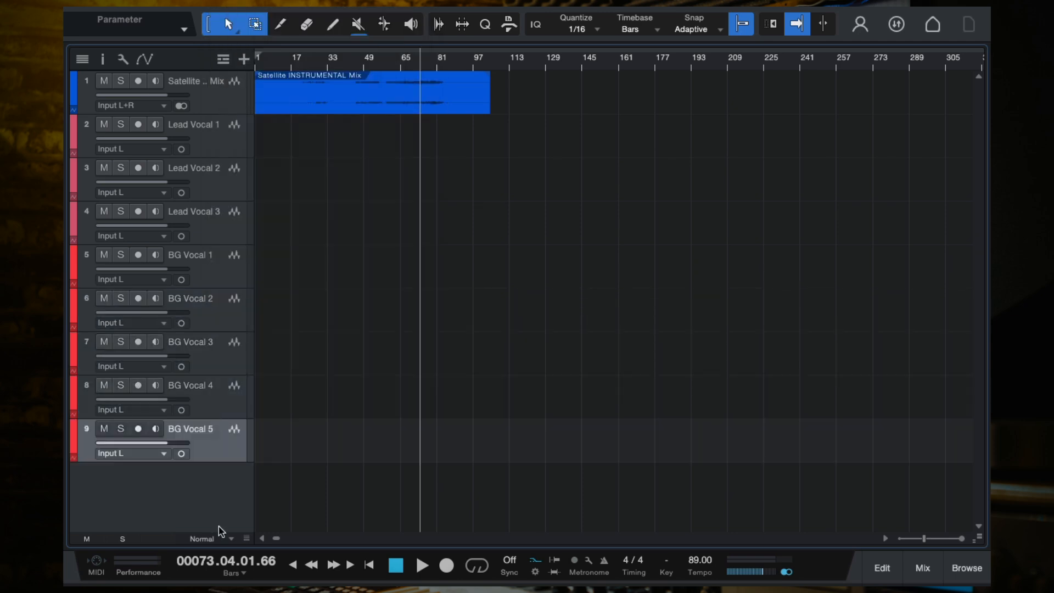
- Color the five background vocal tracks teal green
{"action": "left_click", "coordinate": [206, 263], "text": "shift"}
{"action": "left_click", "coordinate": [74, 259]}
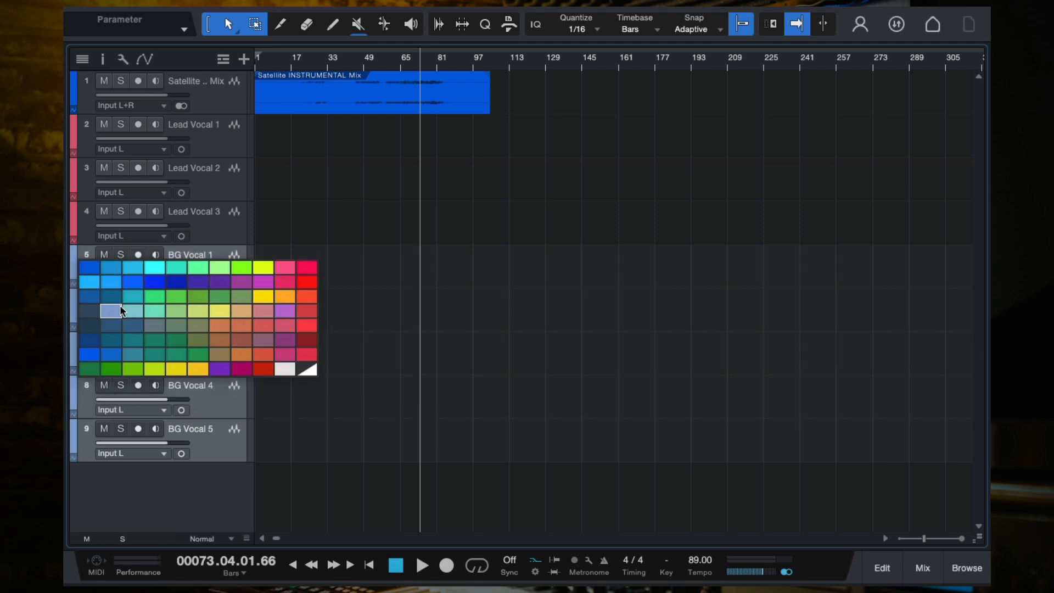
{"action": "left_click", "coordinate": [156, 349]}
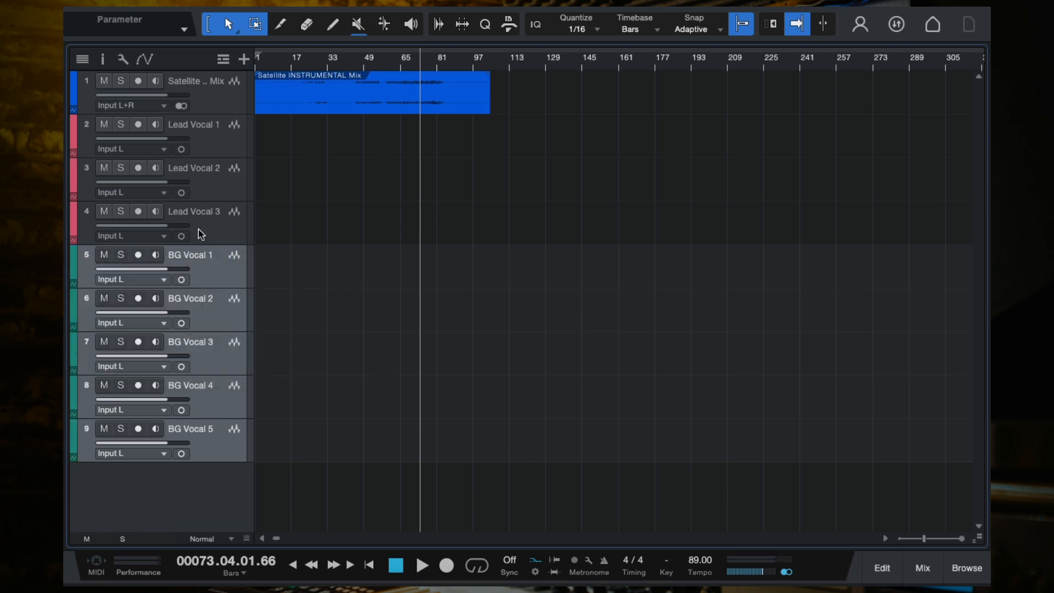
- Open the mixer console and enlarge its panel
{"action": "left_click", "coordinate": [212, 231]}
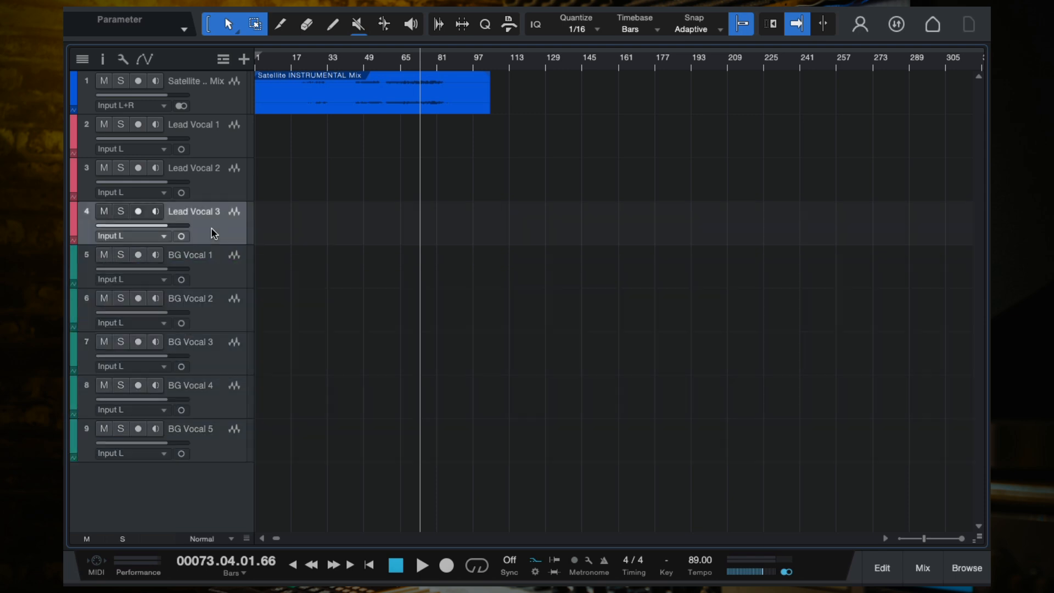
{"action": "left_click", "coordinate": [214, 152]}
{"action": "key", "text": "F3"}
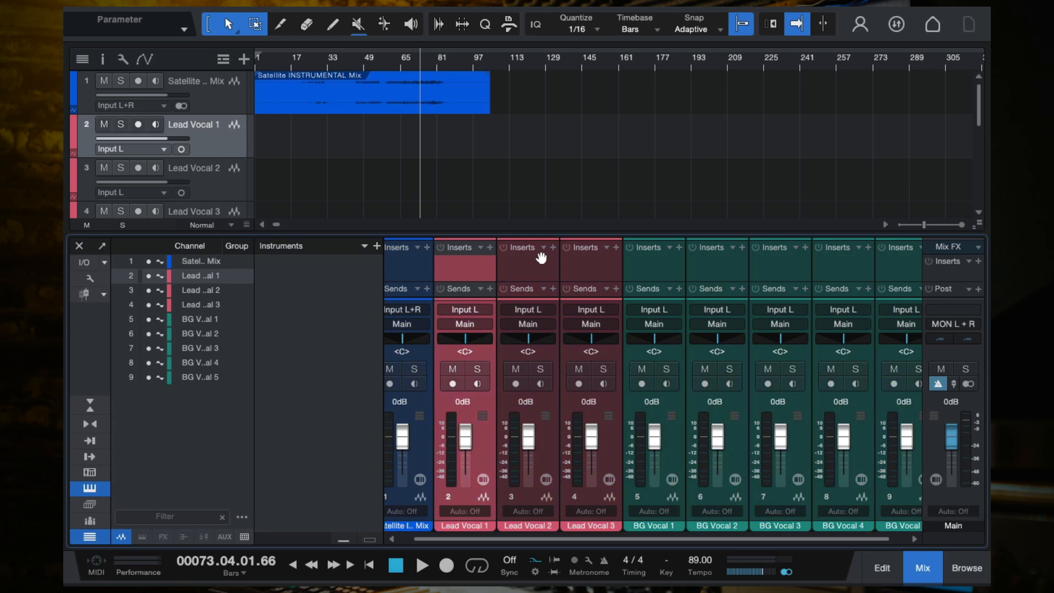
{"action": "left_click_drag", "start_coordinate": [532, 235], "coordinate": [532, 196]}
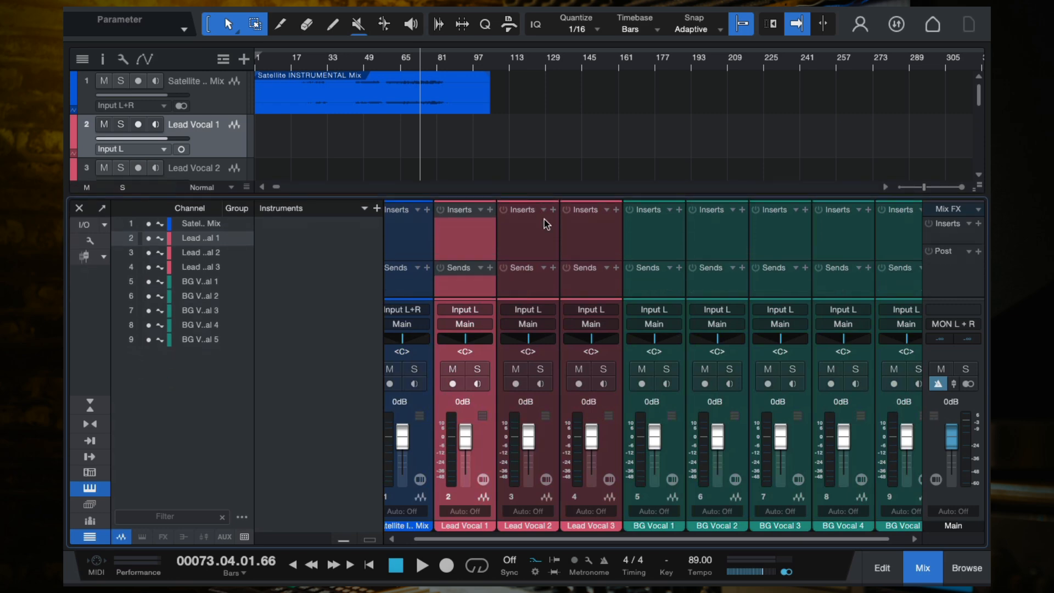
- Select the three lead vocal channels in the mixer and add a bus for the selected channels
{"action": "left_click", "coordinate": [580, 233], "text": "shift"}
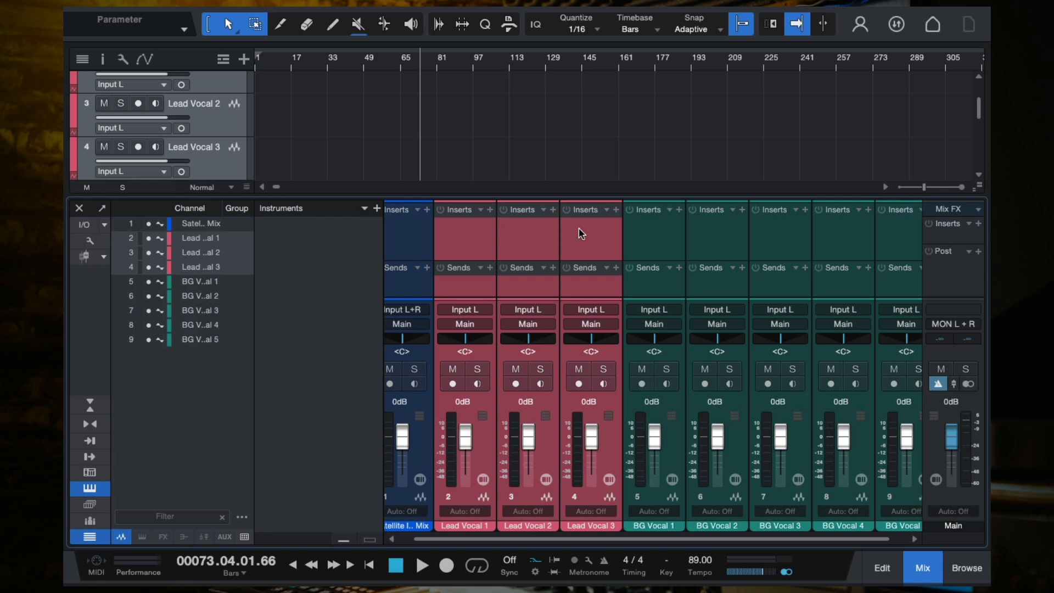
{"action": "left_click", "coordinate": [572, 233]}
{"action": "left_click", "coordinate": [477, 235]}
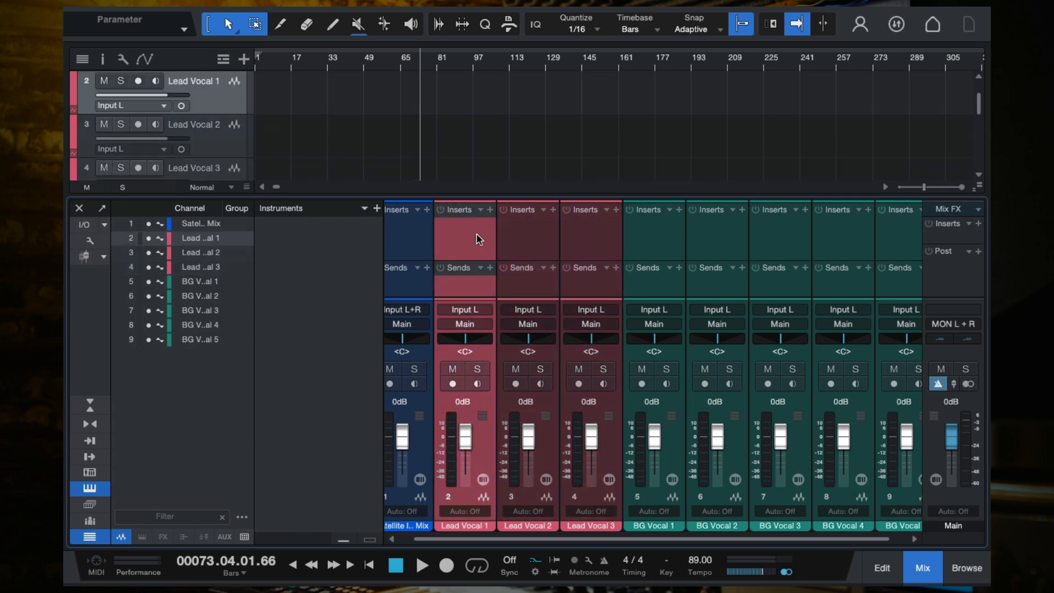
{"action": "left_click", "coordinate": [518, 247]}
{"action": "left_click", "coordinate": [595, 249]}
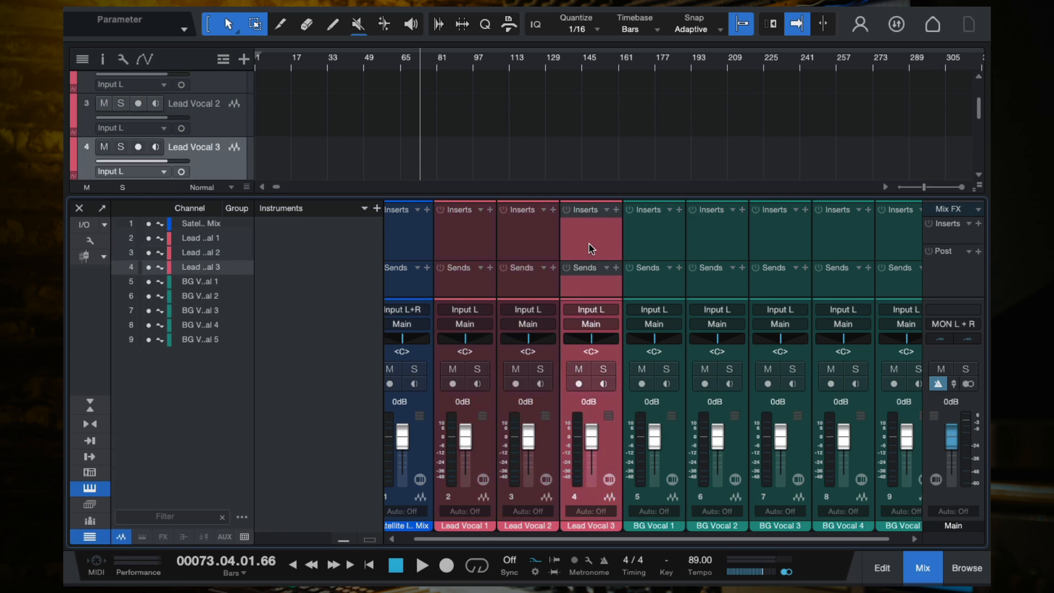
{"action": "left_click", "coordinate": [482, 246], "text": "shift"}
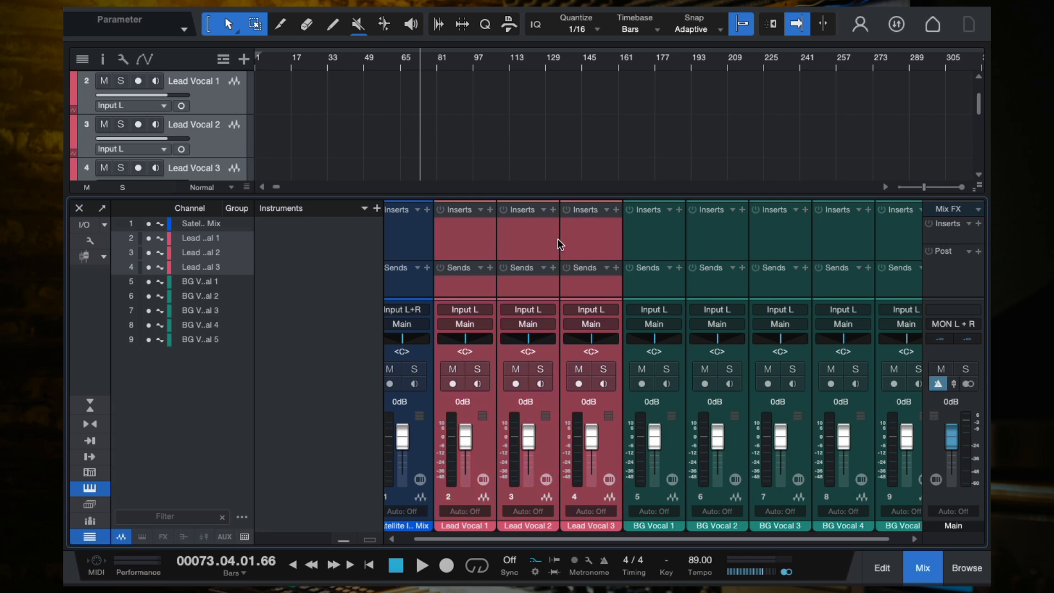
{"action": "right_click", "coordinate": [455, 228]}
{"action": "left_click", "coordinate": [459, 225]}
{"action": "left_click", "coordinate": [454, 221]}
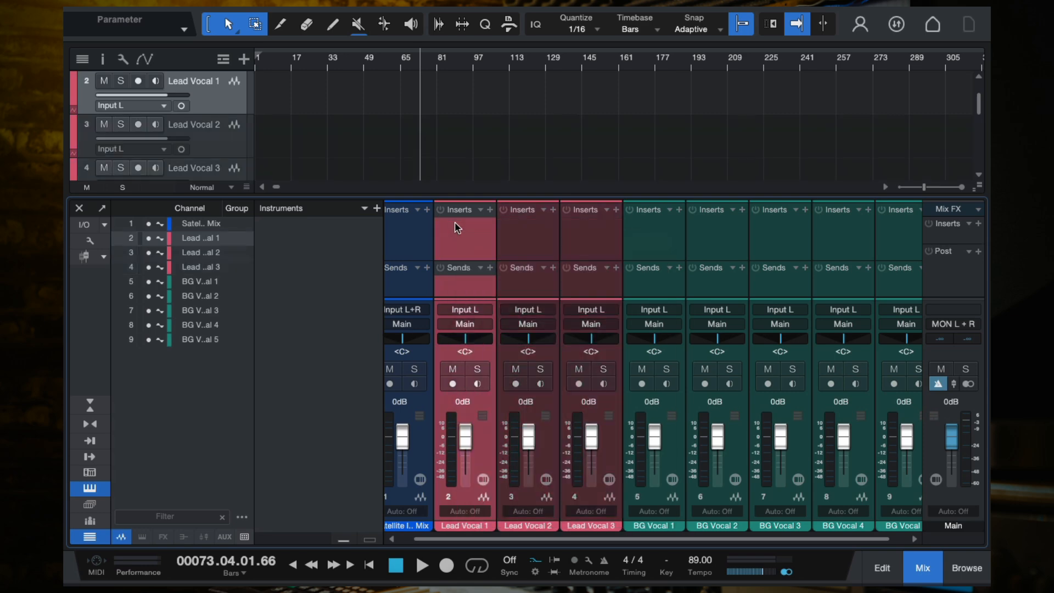
{"action": "left_click", "coordinate": [599, 242], "text": "shift"}
{"action": "right_click", "coordinate": [544, 237]}
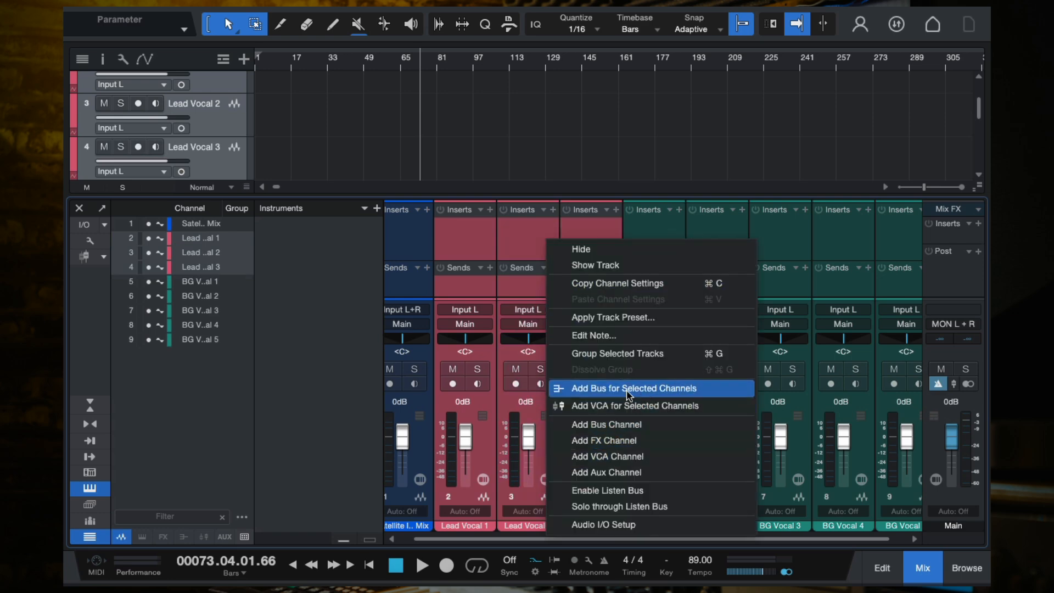
{"action": "left_click", "coordinate": [642, 390]}
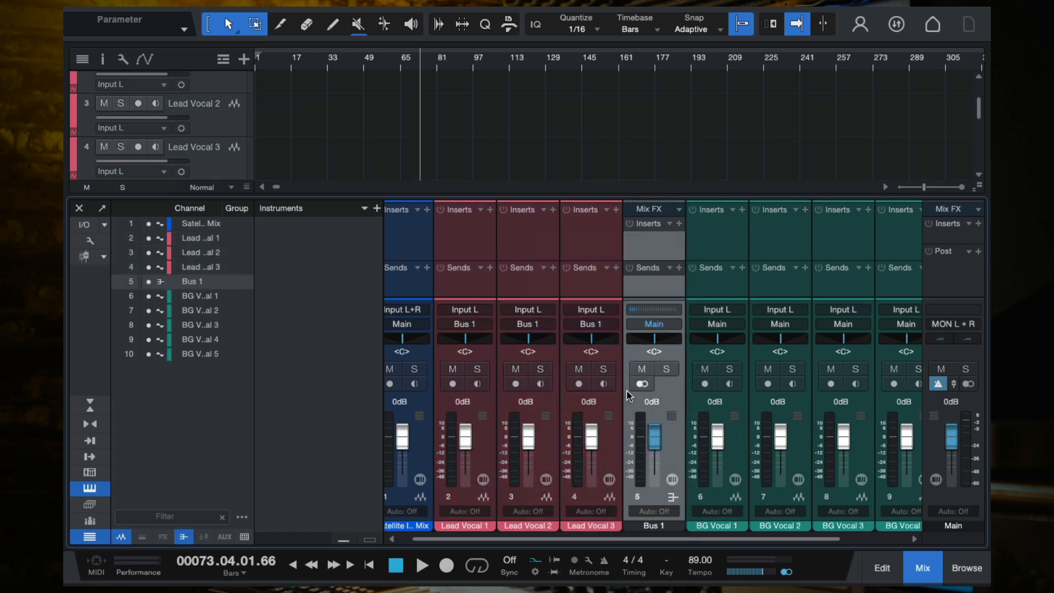
- Rename the new lead vocal bus to LEAD VOX
{"action": "double_click", "coordinate": [655, 525]}
{"action": "type", "text": "LEAD VOX"}
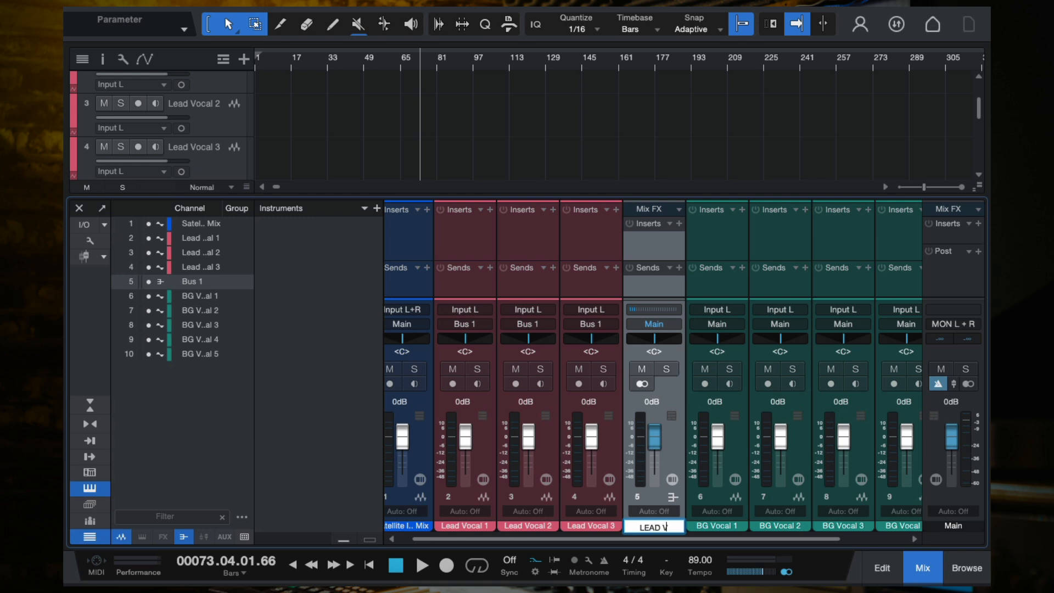
{"action": "key", "text": "Return"}
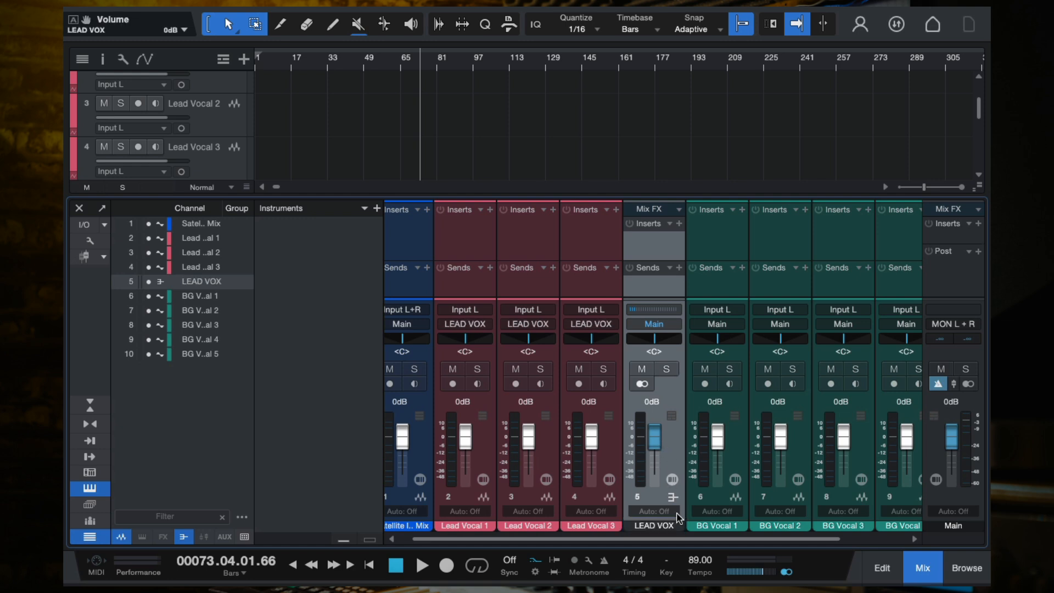
- Move the LEAD VOX bus channel so it sits directly after the instrumental channel
{"action": "left_click", "coordinate": [653, 529]}
{"action": "left_click", "coordinate": [892, 524]}
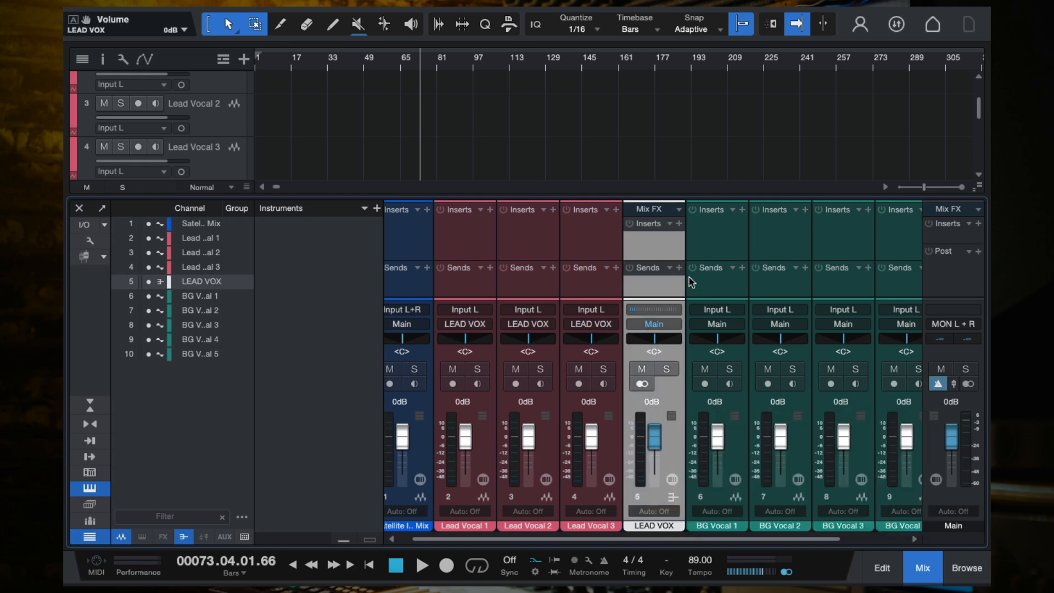
{"action": "left_click_drag", "start_coordinate": [660, 274], "coordinate": [432, 279]}
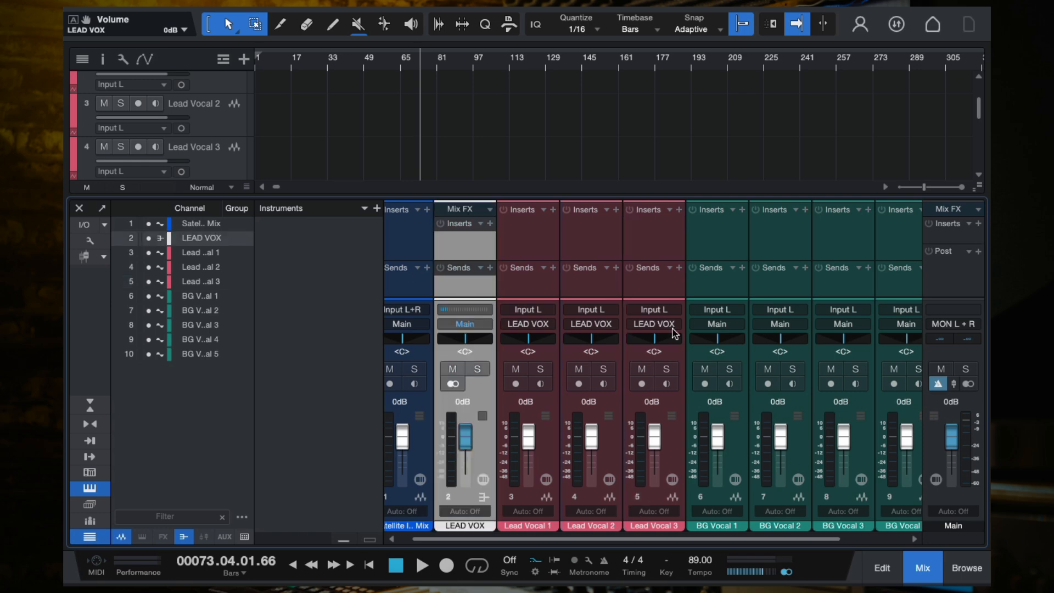
- Select the five background vocal channels and add a bus for the selected channels
{"action": "left_click", "coordinate": [649, 299]}
{"action": "left_click", "coordinate": [463, 284]}
{"action": "left_click", "coordinate": [967, 269]}
{"action": "left_click", "coordinate": [464, 282]}
{"action": "left_click", "coordinate": [641, 293]}
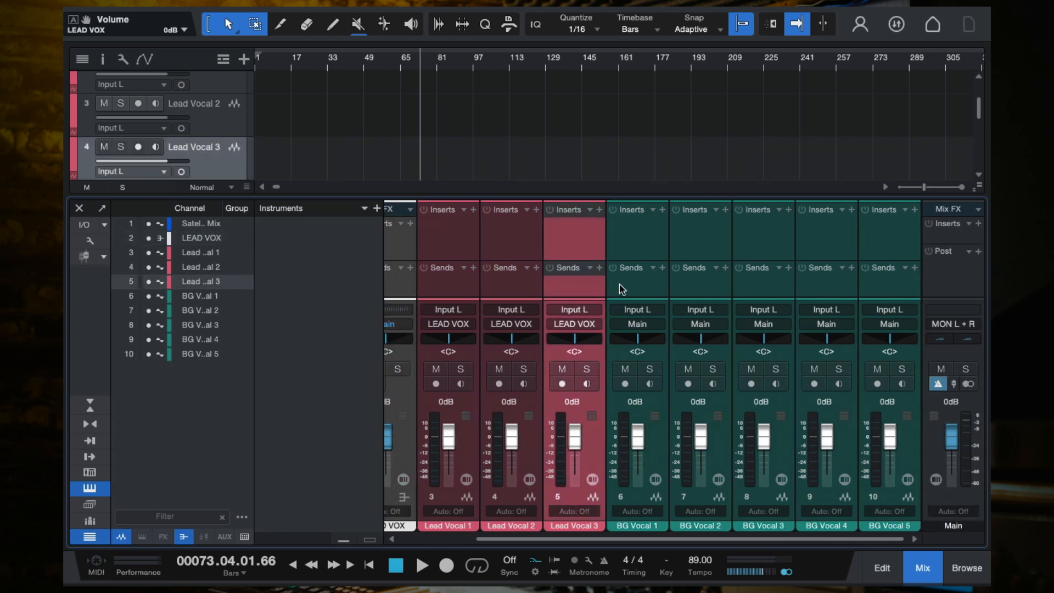
{"action": "left_click", "coordinate": [619, 283]}
{"action": "left_click", "coordinate": [884, 274], "text": "shift"}
{"action": "right_click", "coordinate": [885, 282]}
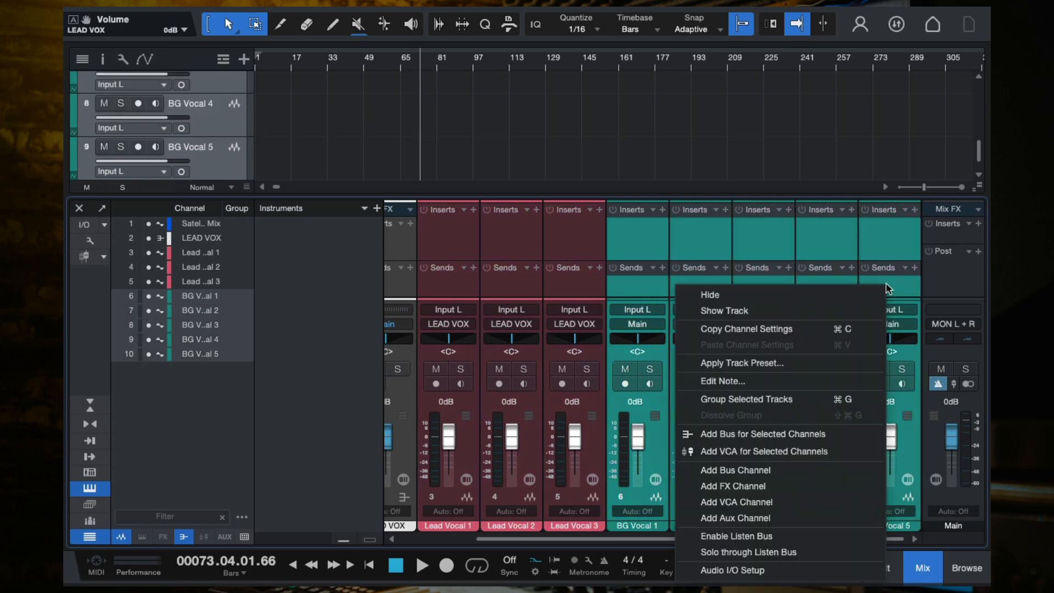
{"action": "left_click", "coordinate": [778, 433]}
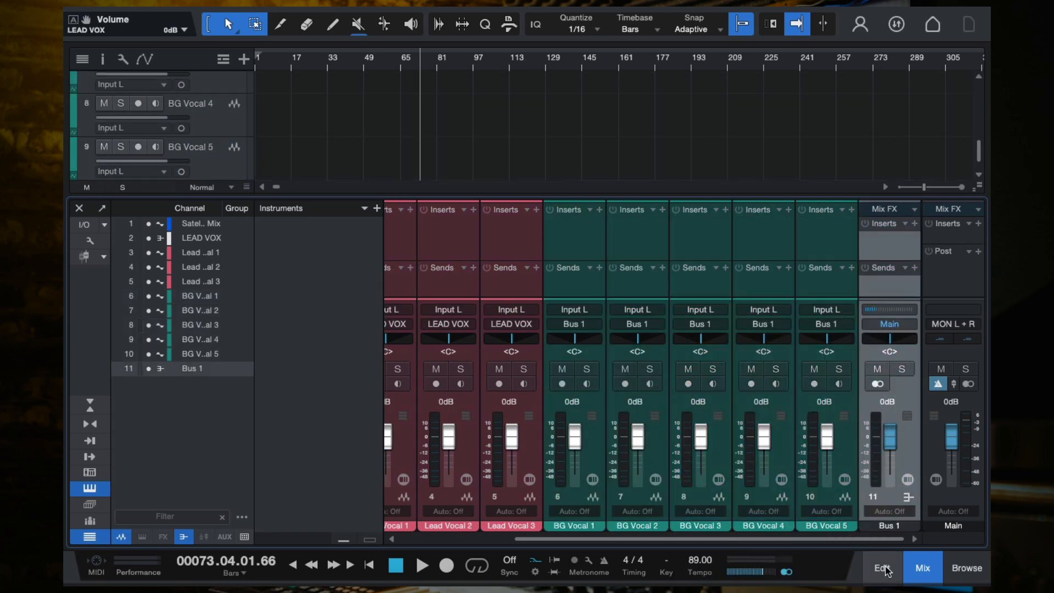
- Rename the new background bus to BG VOX and set its channel color
{"action": "double_click", "coordinate": [886, 526]}
{"action": "type", "text": "BG VOX"}
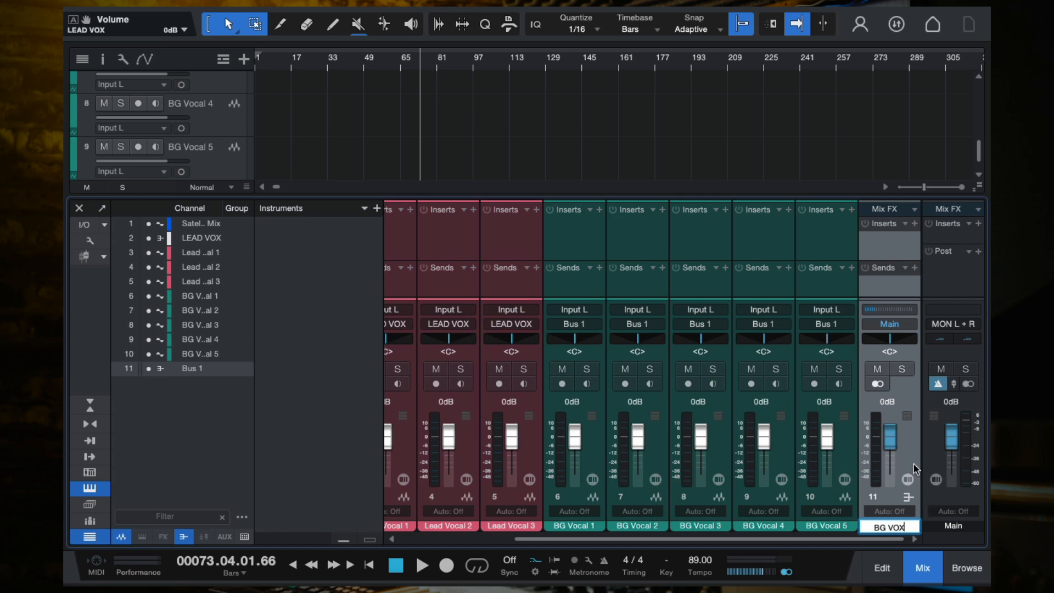
{"action": "key", "text": "Return"}
{"action": "left_click", "coordinate": [889, 526]}
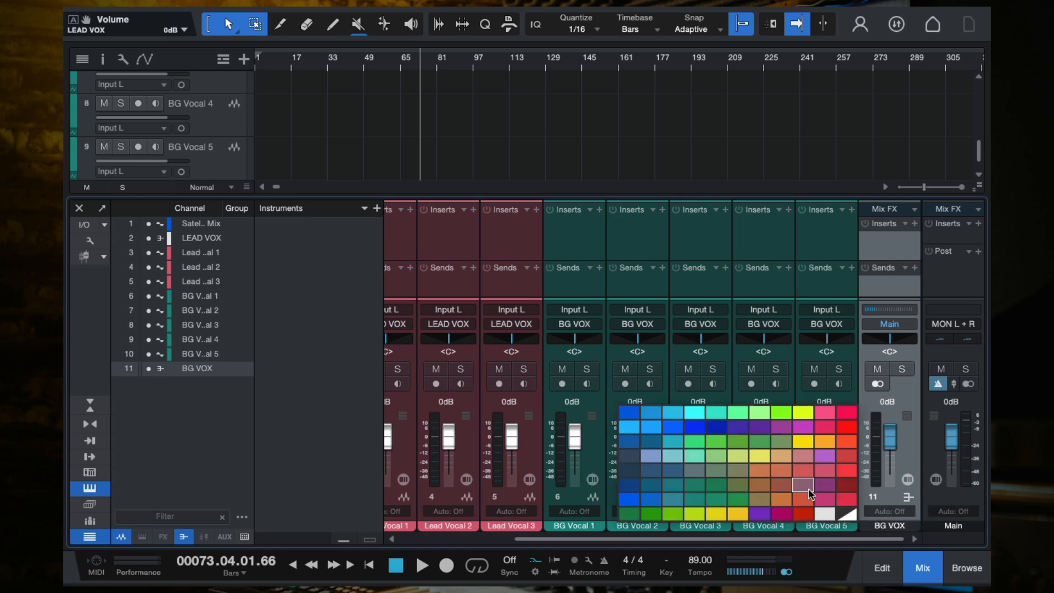
{"action": "left_click", "coordinate": [824, 513]}
- Scroll through the mixer channels to review the routing, then close the mixer console
{"action": "scroll", "coordinate": [700, 494], "scroll_direction": "left", "scroll_amount": 5}
{"action": "scroll", "coordinate": [706, 305], "scroll_direction": "right", "scroll_amount": 3}
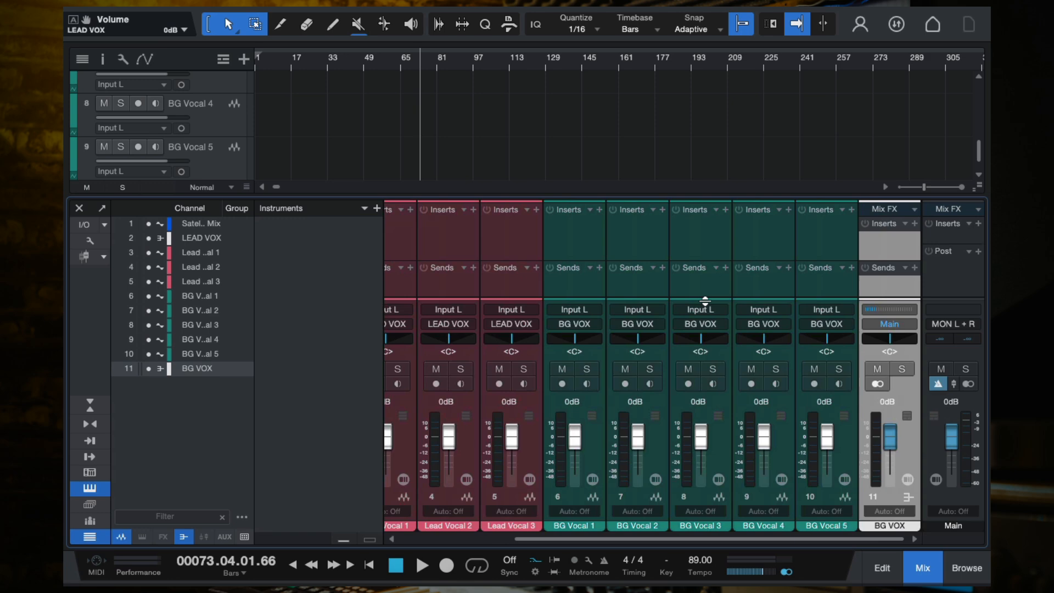
{"action": "scroll", "coordinate": [510, 278], "scroll_direction": "left", "scroll_amount": 3}
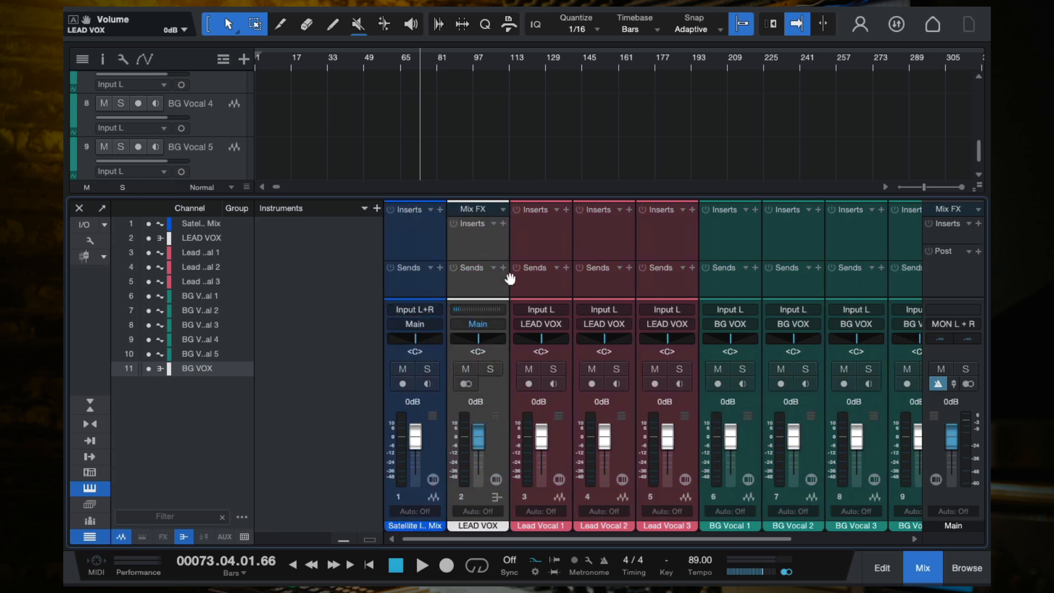
{"action": "left_click", "coordinate": [478, 253]}
{"action": "scroll", "coordinate": [499, 252], "scroll_direction": "right", "scroll_amount": 3}
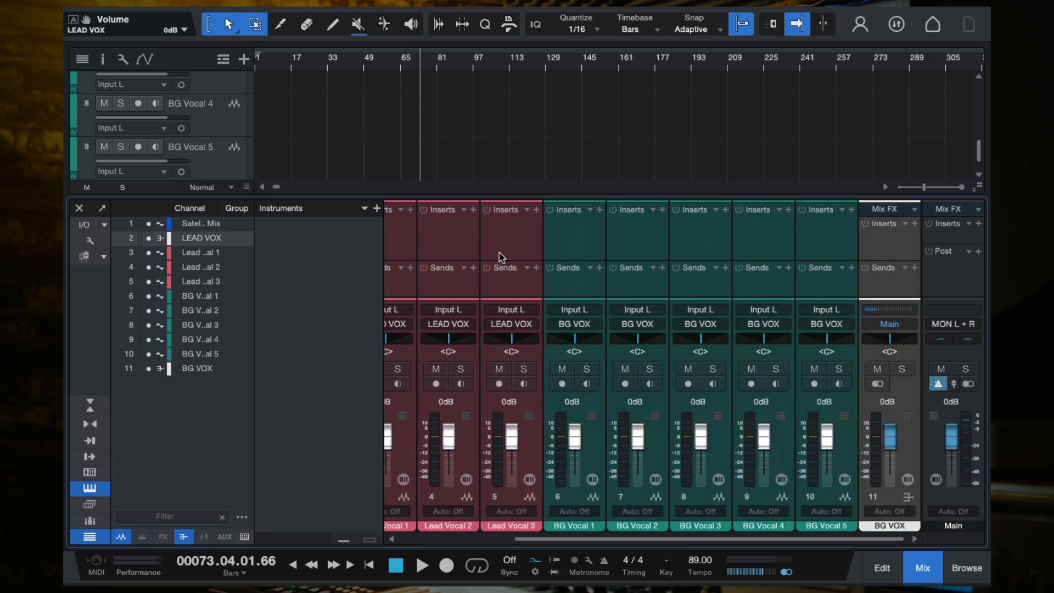
{"action": "scroll", "coordinate": [499, 253], "scroll_direction": "left", "scroll_amount": 3}
{"action": "scroll", "coordinate": [619, 278], "scroll_direction": "right", "scroll_amount": 3}
{"action": "left_click", "coordinate": [79, 208]}
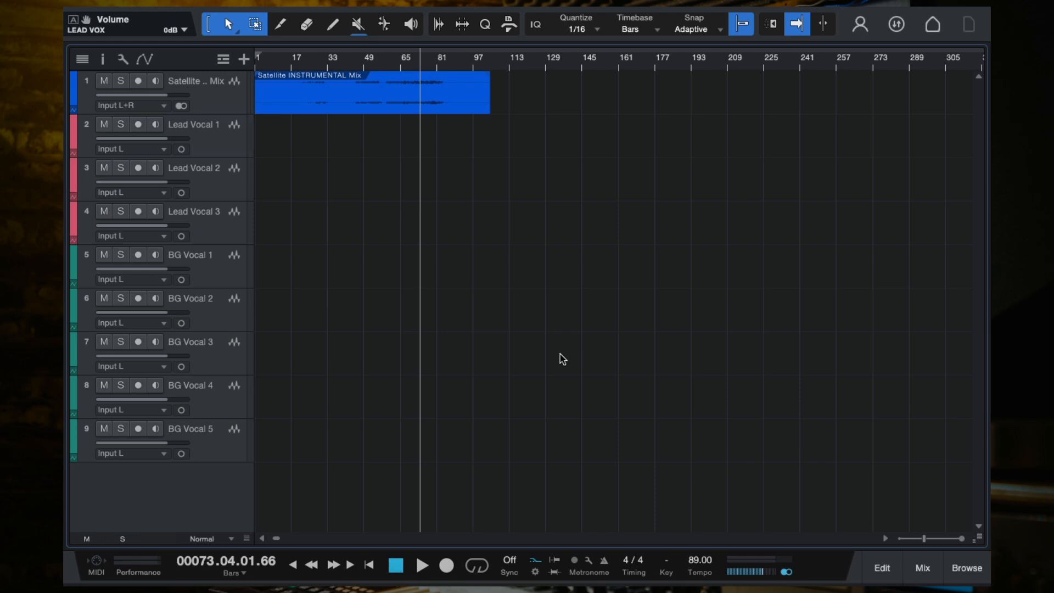
{"action": "mouse_move", "coordinate": [225, 11]}
{"action": "left_click", "coordinate": [170, 17]}
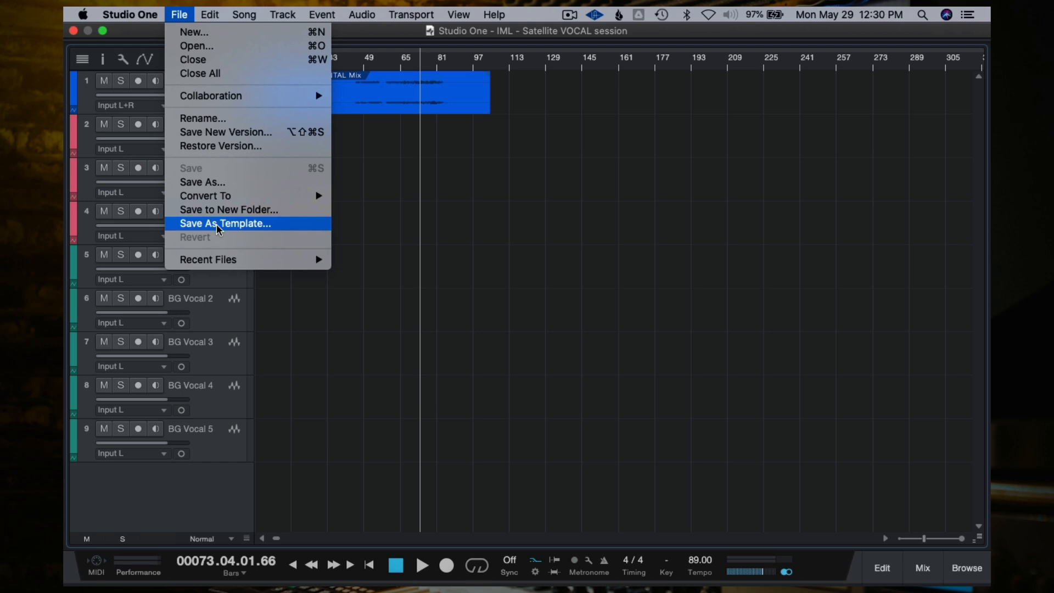
{"action": "mouse_move", "coordinate": [197, 16]}
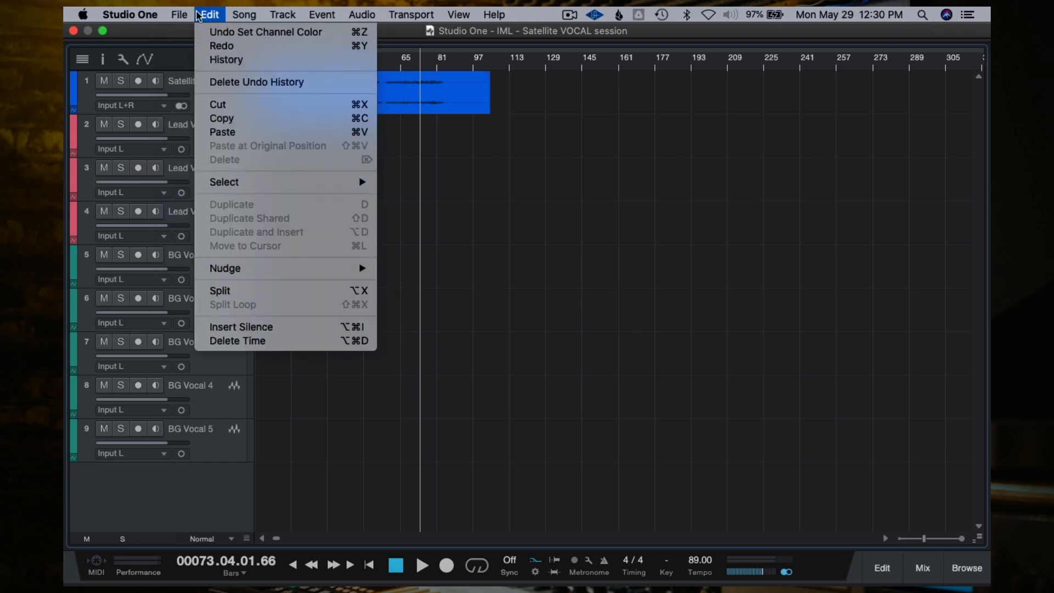
{"action": "left_click", "coordinate": [211, 222]}
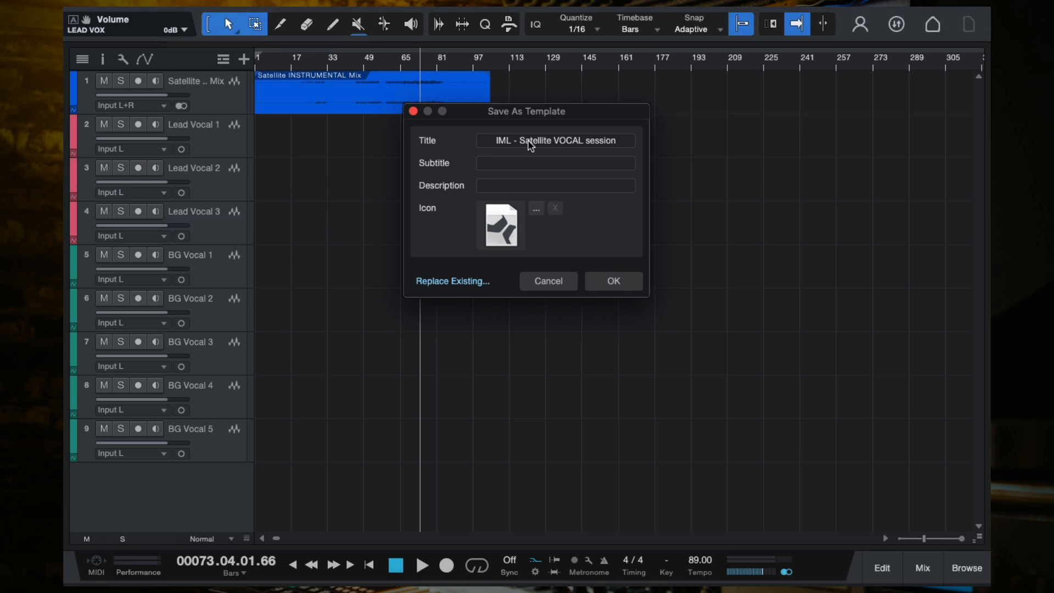
{"action": "left_click", "coordinate": [548, 281]}
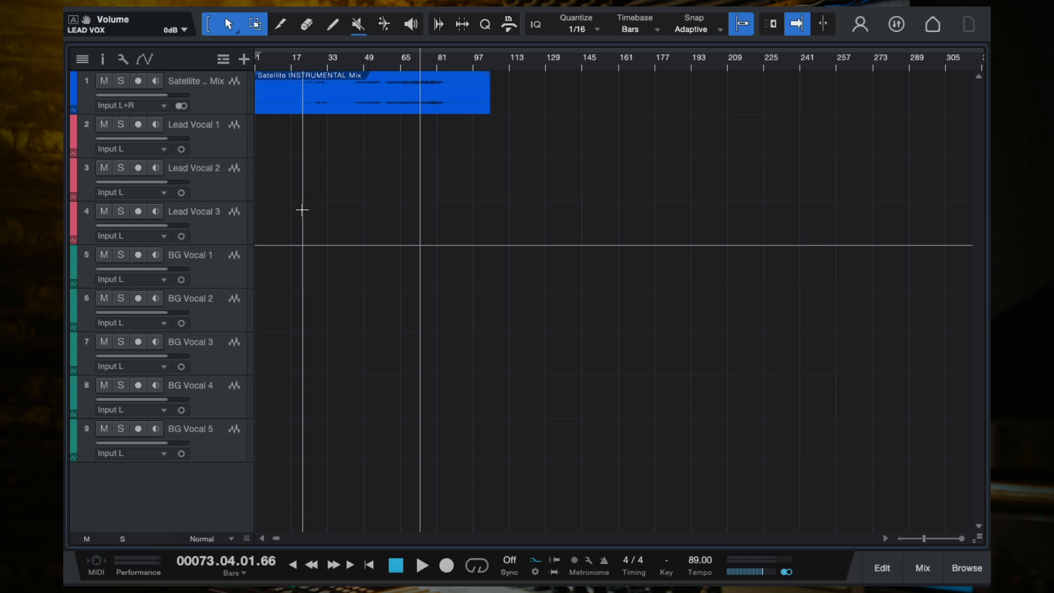
- Insert the JJP-Vocals (s) plugin on the LEAD VOX bus
{"action": "scroll", "coordinate": [414, 252], "scroll_direction": "up", "scroll_amount": 3}
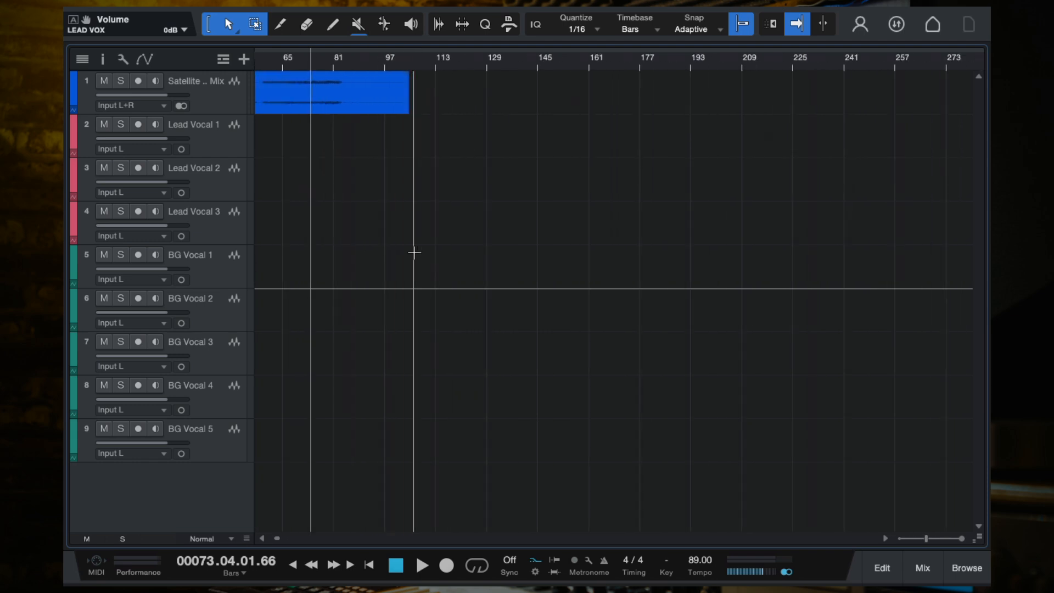
{"action": "scroll", "coordinate": [414, 252], "scroll_direction": "left", "scroll_amount": 5}
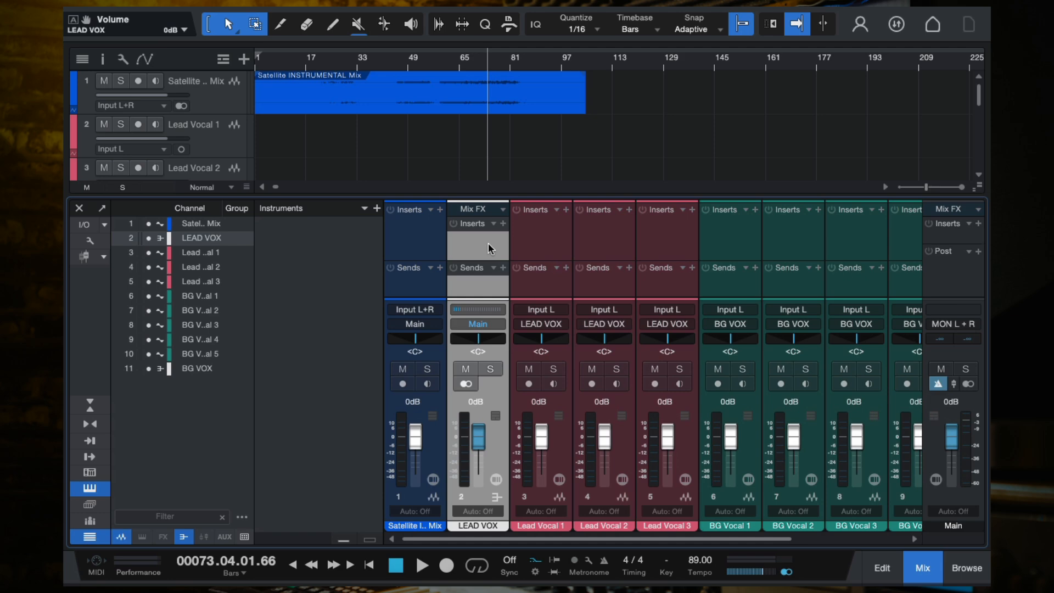
{"action": "left_click", "coordinate": [503, 224]}
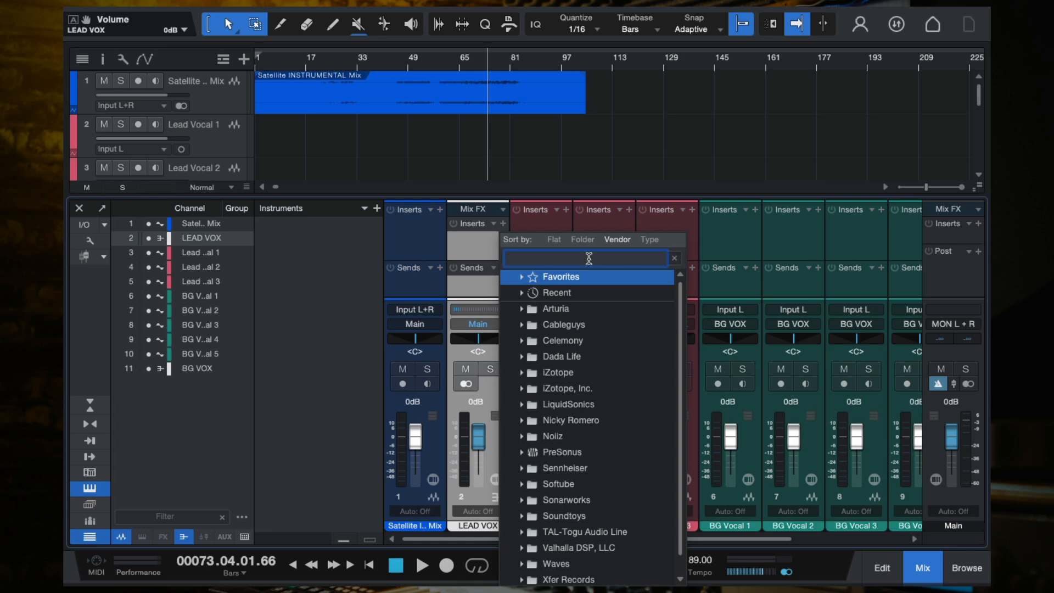
{"action": "type", "text": "JJP"}
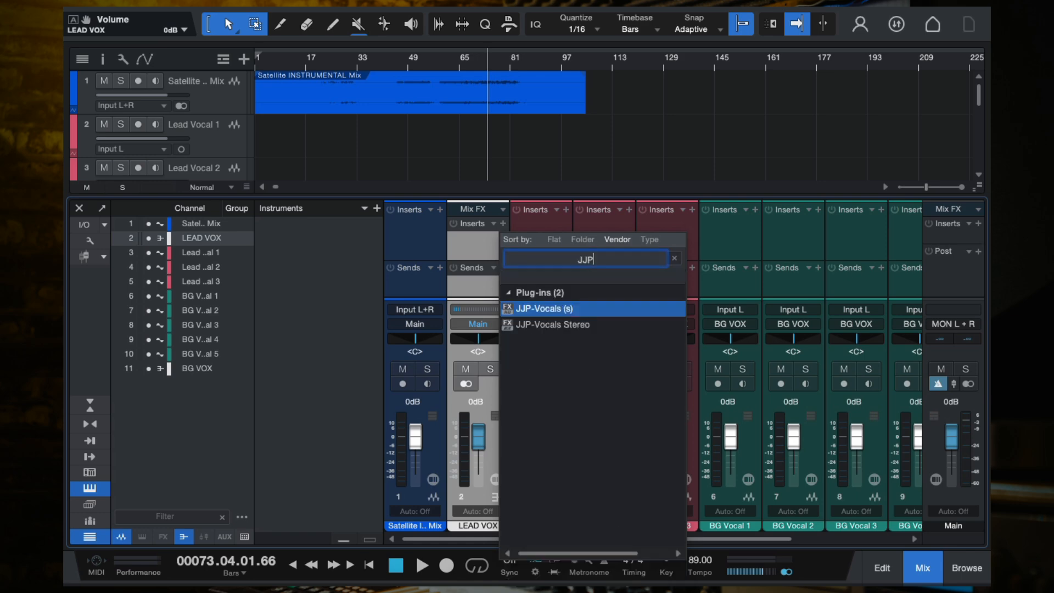
{"action": "left_click", "coordinate": [545, 309]}
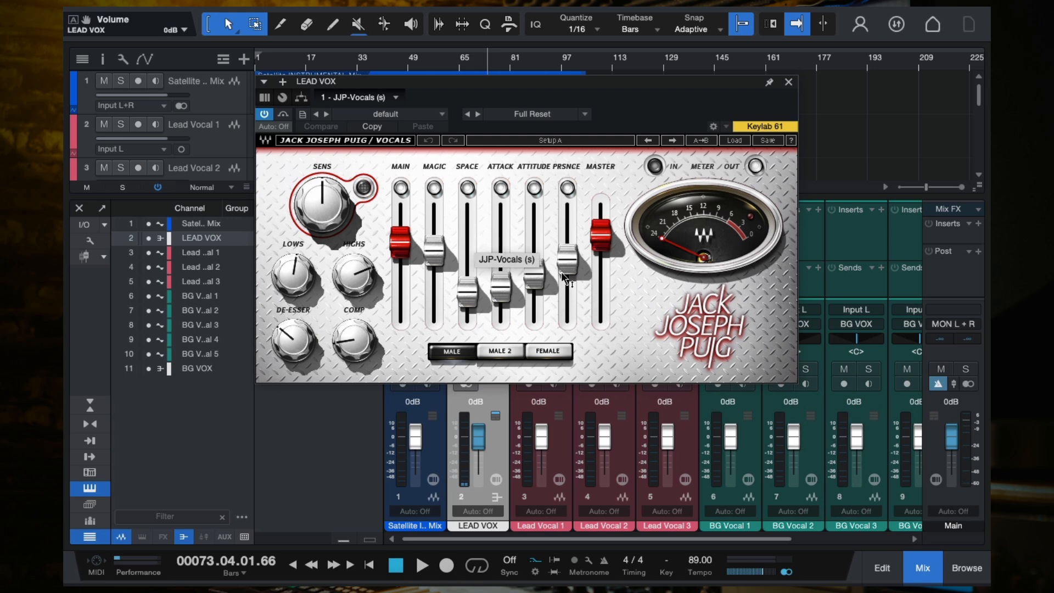
- Lower the JJP-Vocals Space fader, Highs knob and Master level, and close the plugin window
{"action": "mouse_move", "coordinate": [564, 279]}
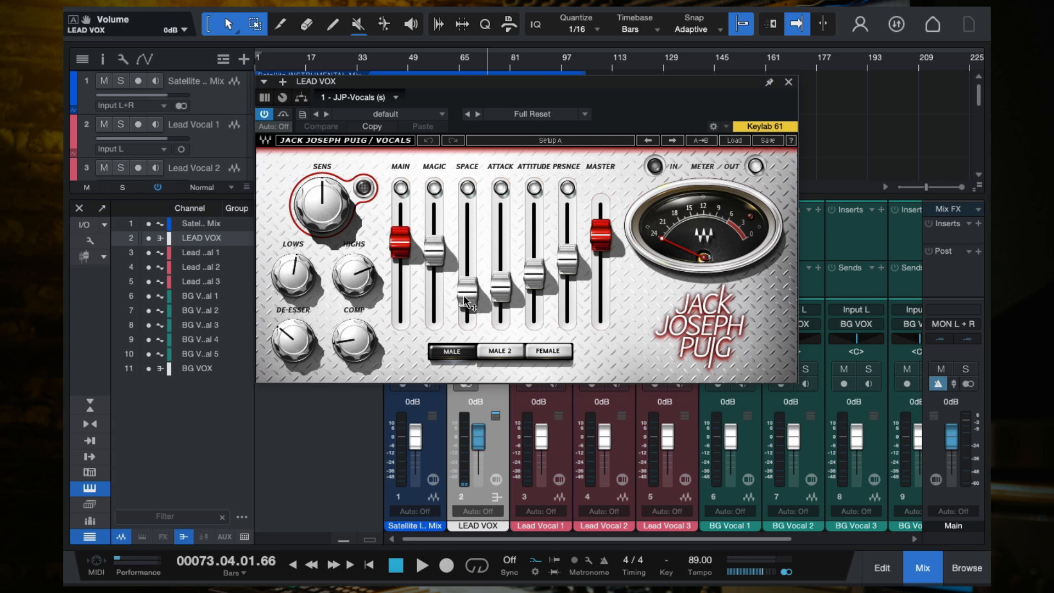
{"action": "left_click_drag", "start_coordinate": [463, 297], "coordinate": [464, 311]}
{"action": "left_click_drag", "start_coordinate": [356, 273], "coordinate": [357, 291]}
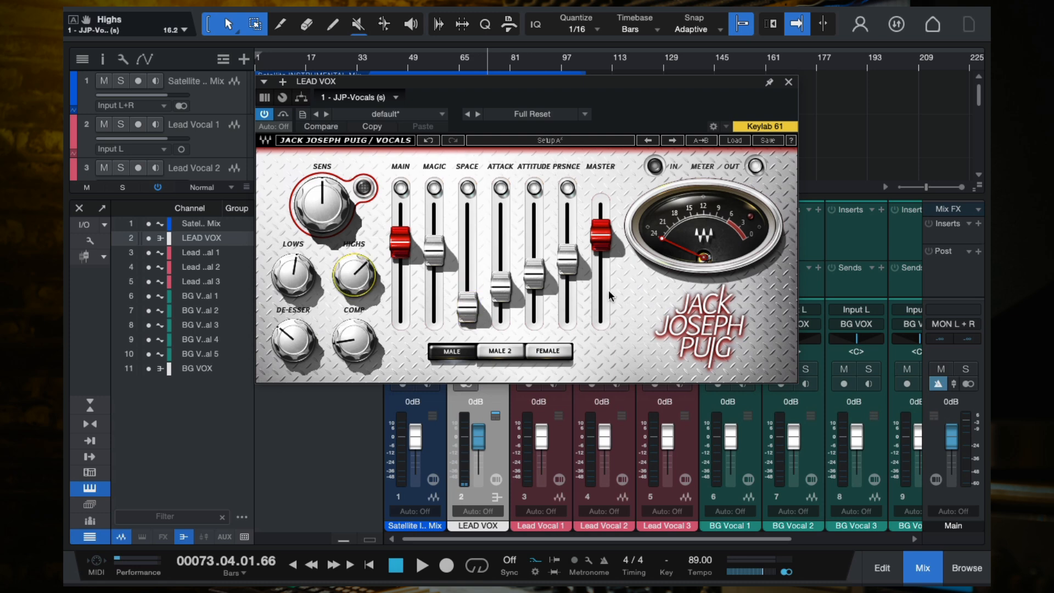
{"action": "left_click_drag", "start_coordinate": [603, 244], "coordinate": [601, 250]}
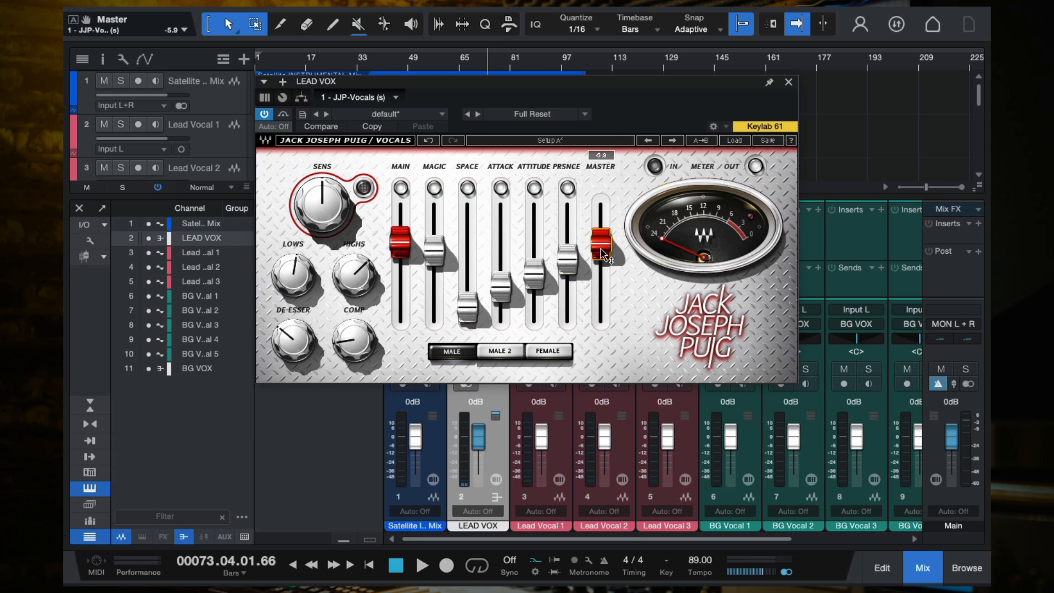
{"action": "left_click", "coordinate": [788, 84]}
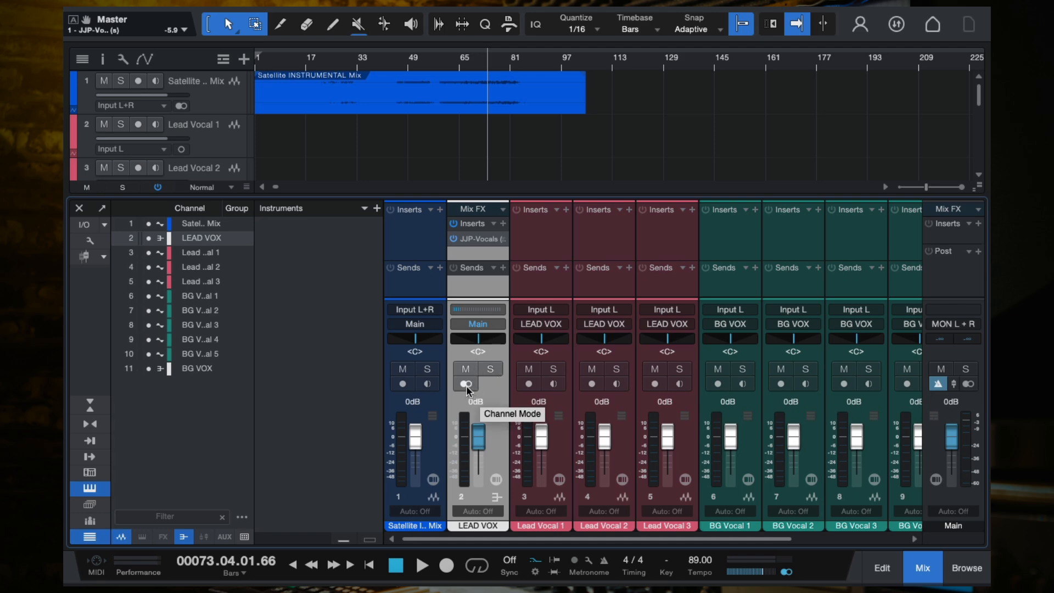
- Arm Lead Vocal 1 for recording and start playback to monitor it through the lead vocal bus
{"action": "left_click", "coordinate": [528, 383]}
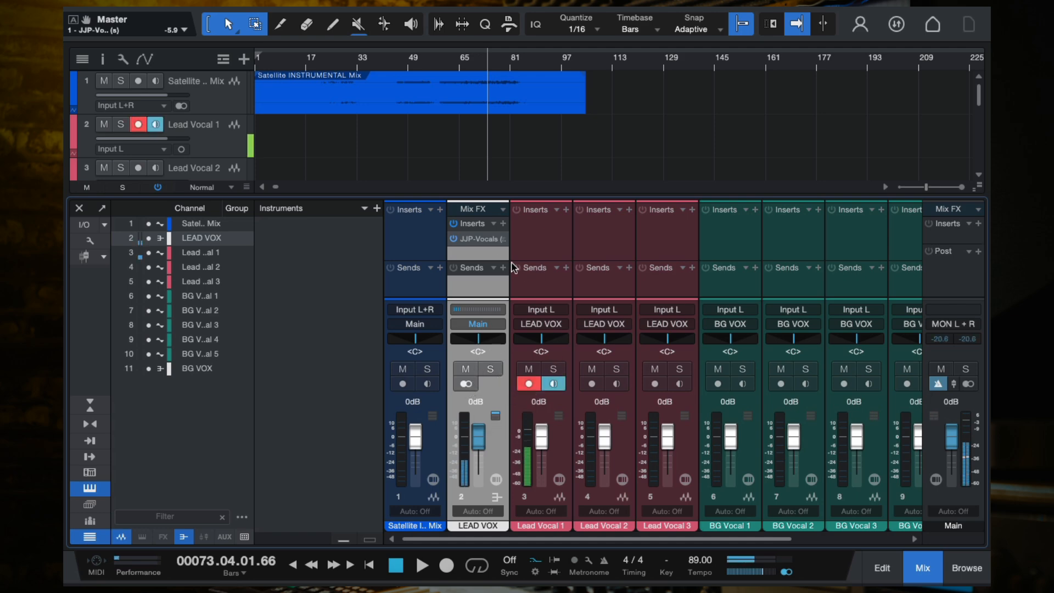
{"action": "left_click", "coordinate": [454, 239]}
{"action": "left_click", "coordinate": [454, 238]}
{"action": "left_click", "coordinate": [463, 105]}
{"action": "key", "text": "space"}
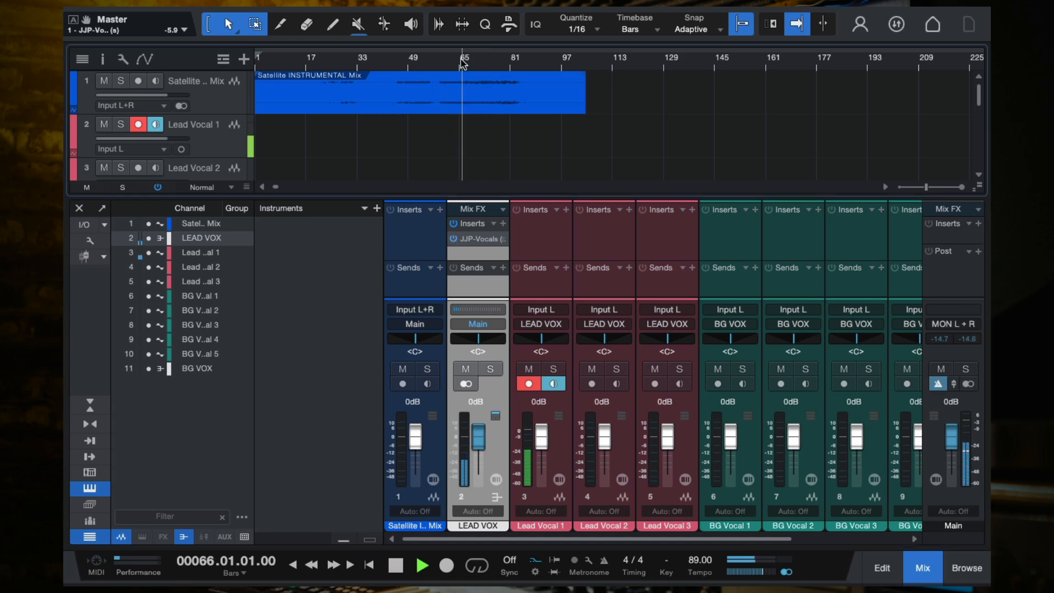
- Bypass the JJP-Vocals plugin on the LEAD VOX bus and stop playback
{"action": "left_click", "coordinate": [453, 239]}
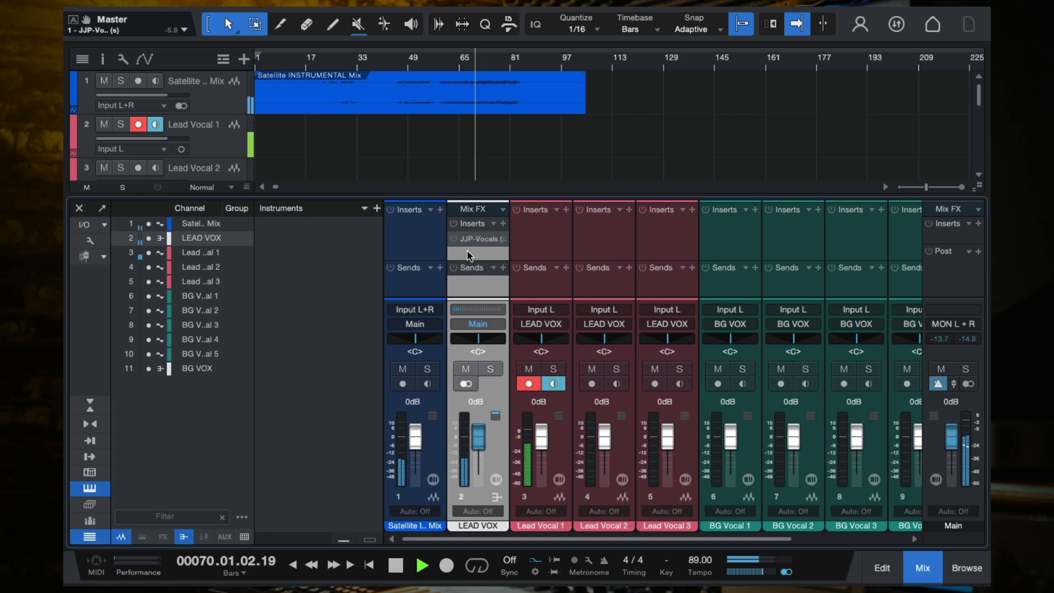
{"action": "key", "text": "space"}
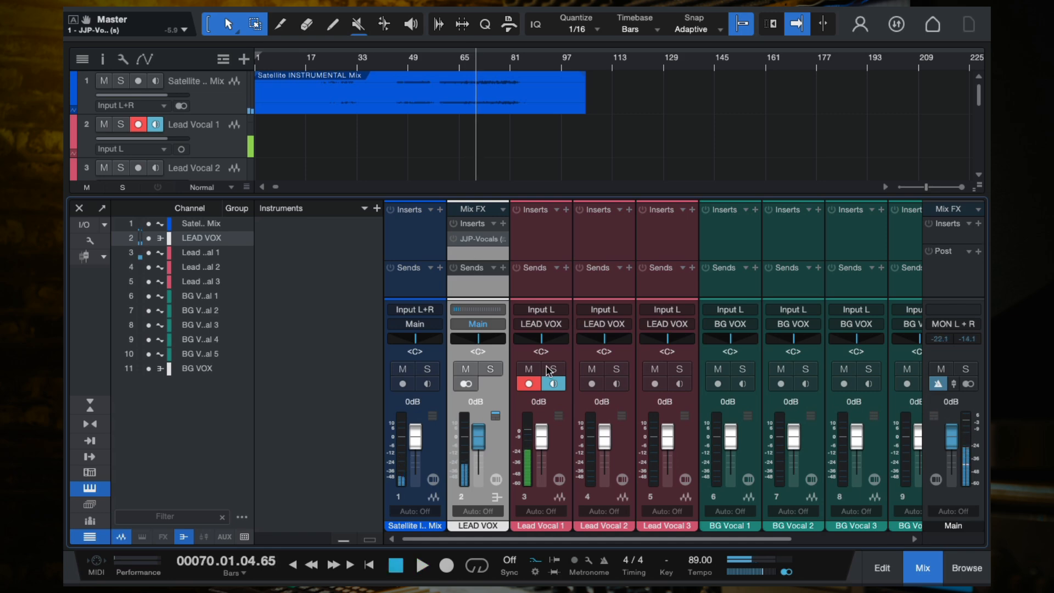
- Set the audio device block size to 2048 samples and re-arm Lead Vocal 1 for recording
{"action": "left_click", "coordinate": [530, 384]}
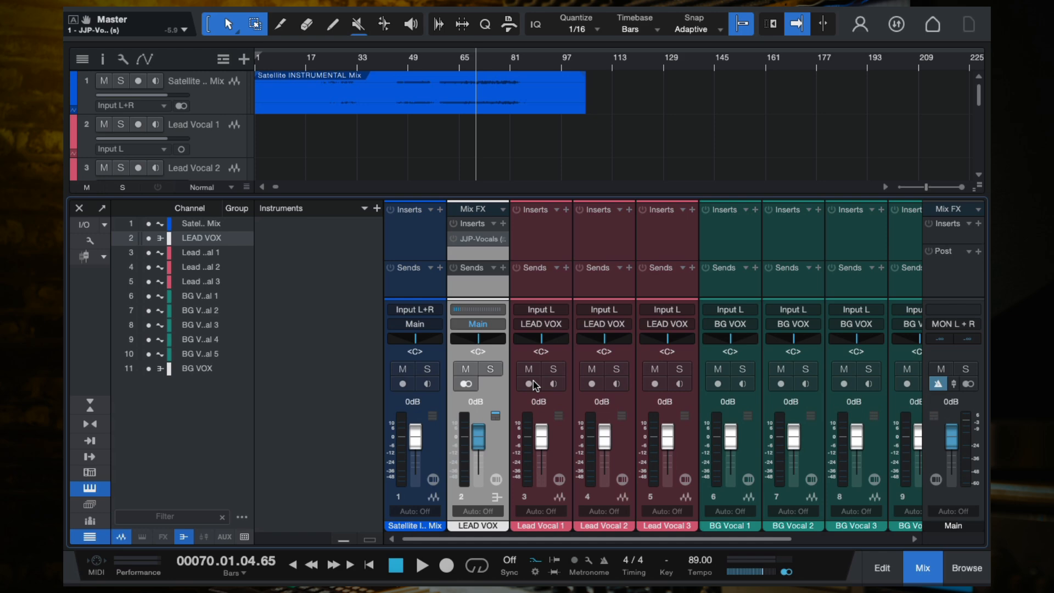
{"action": "key", "text": "super+comma"}
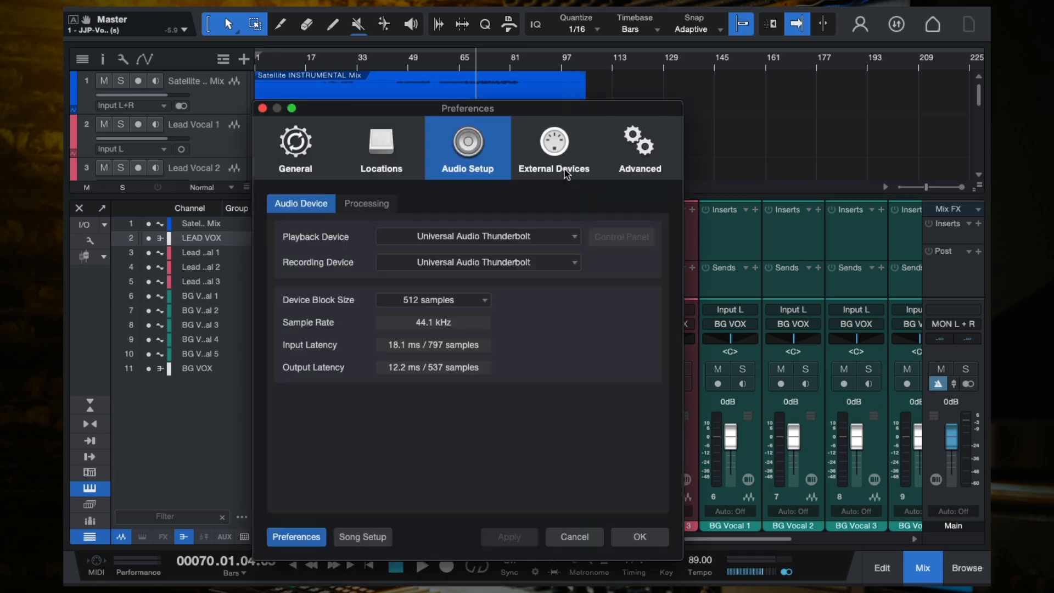
{"action": "left_click", "coordinate": [447, 301]}
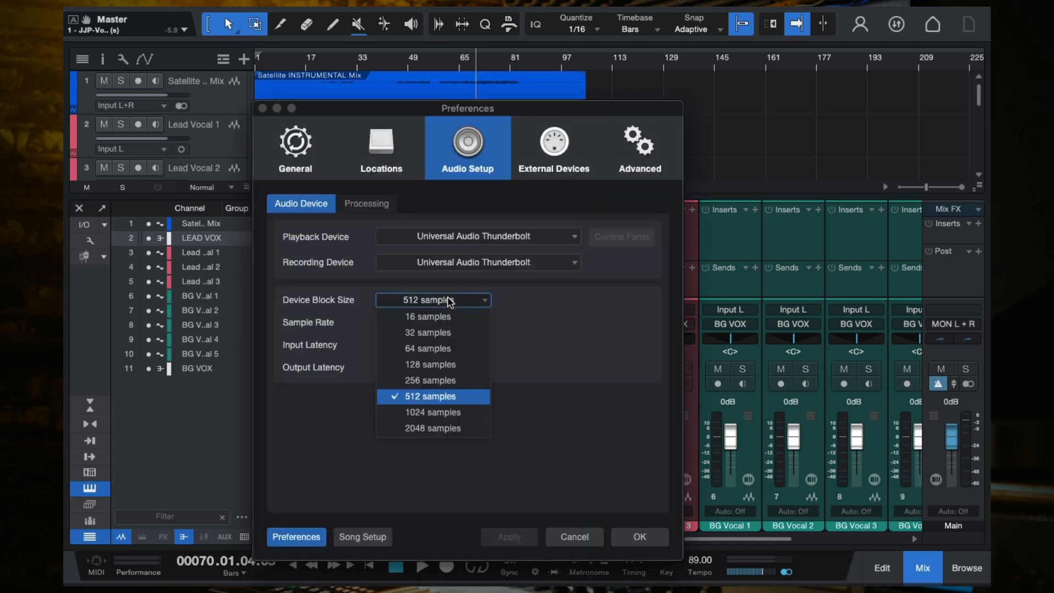
{"action": "left_click", "coordinate": [448, 427]}
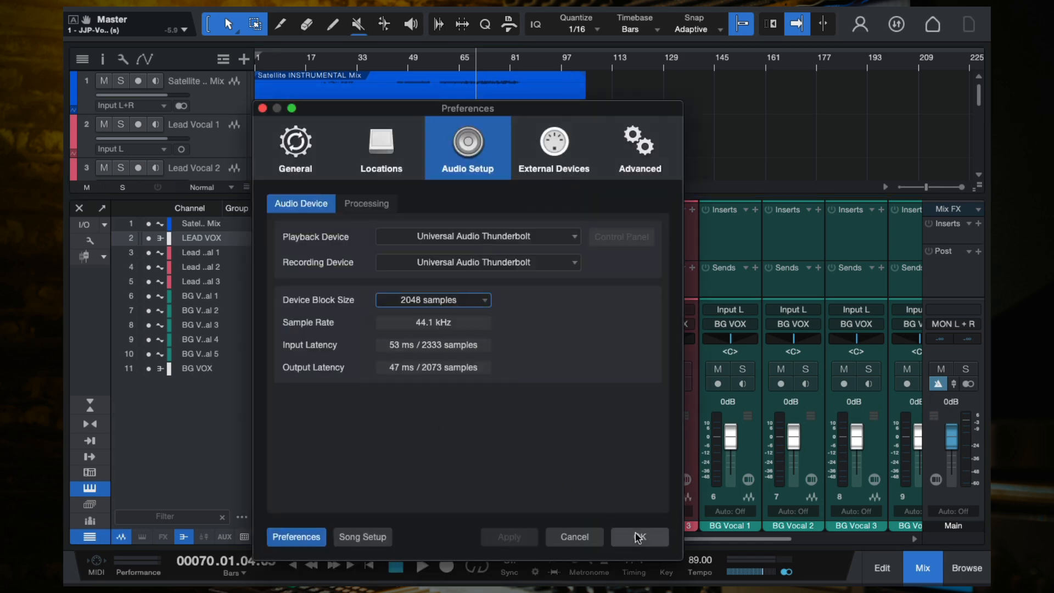
{"action": "left_click", "coordinate": [638, 537]}
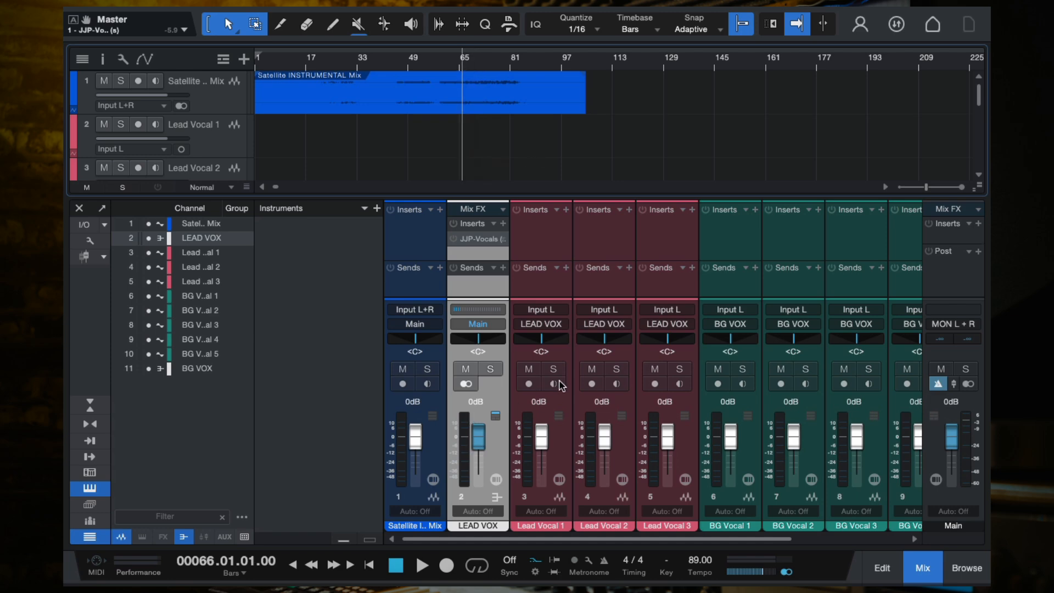
{"action": "left_click", "coordinate": [529, 383]}
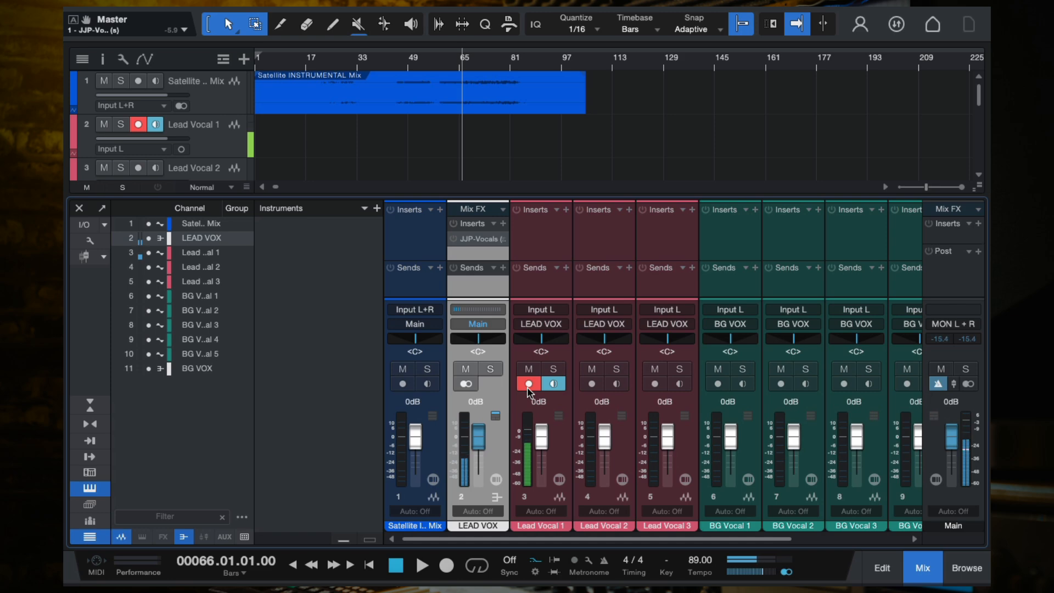
- Briefly play and stop the song, then disarm Lead Vocal 1 for recording
{"action": "key", "text": "space"}
{"action": "key", "text": "space"}
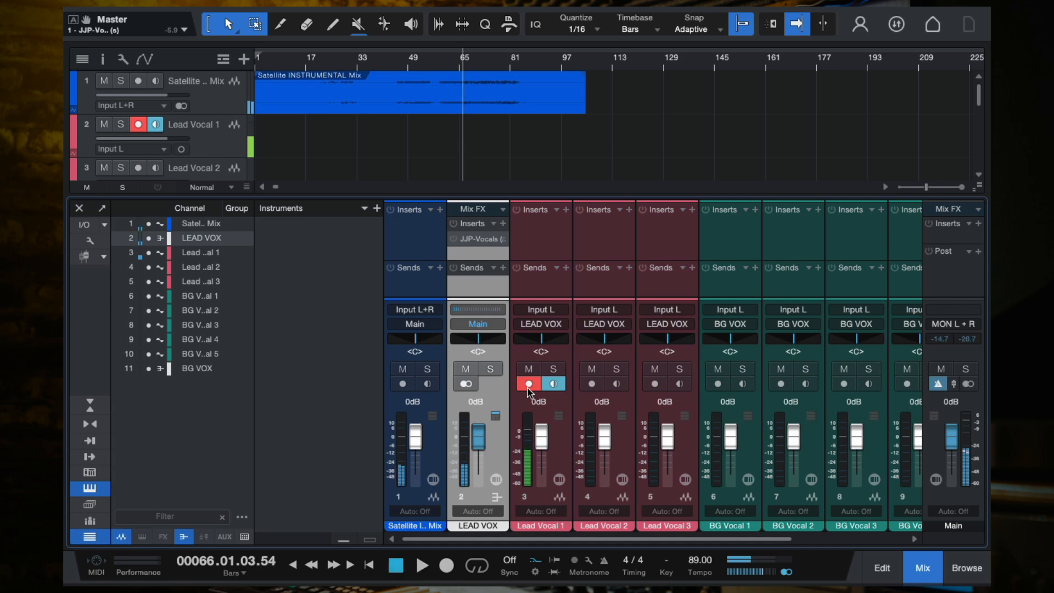
{"action": "left_click", "coordinate": [528, 386]}
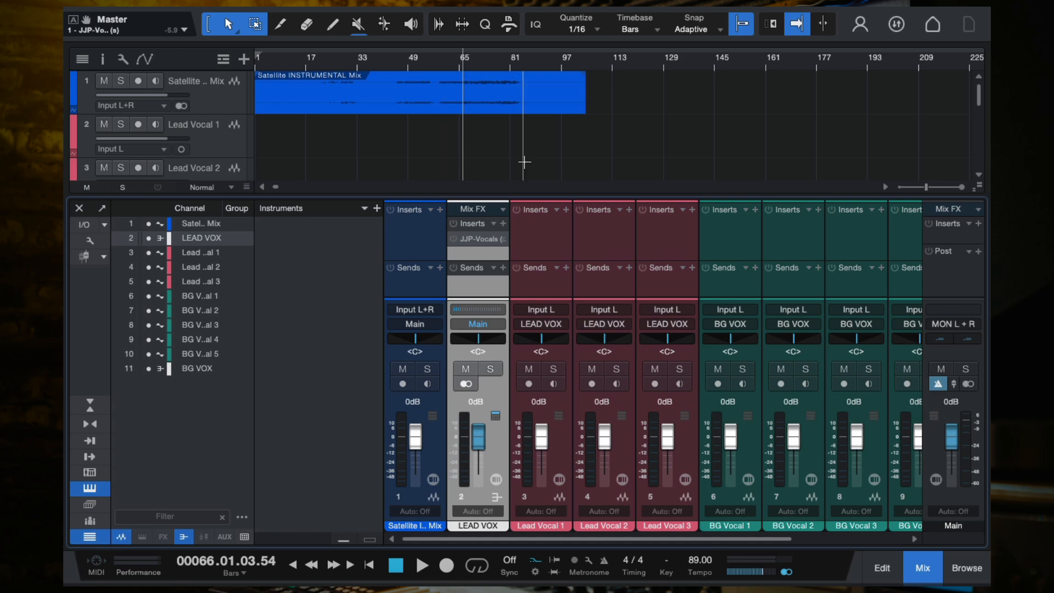
- Open the preferences and set the audio device block size to 256 samples
{"action": "key", "text": "super+comma"}
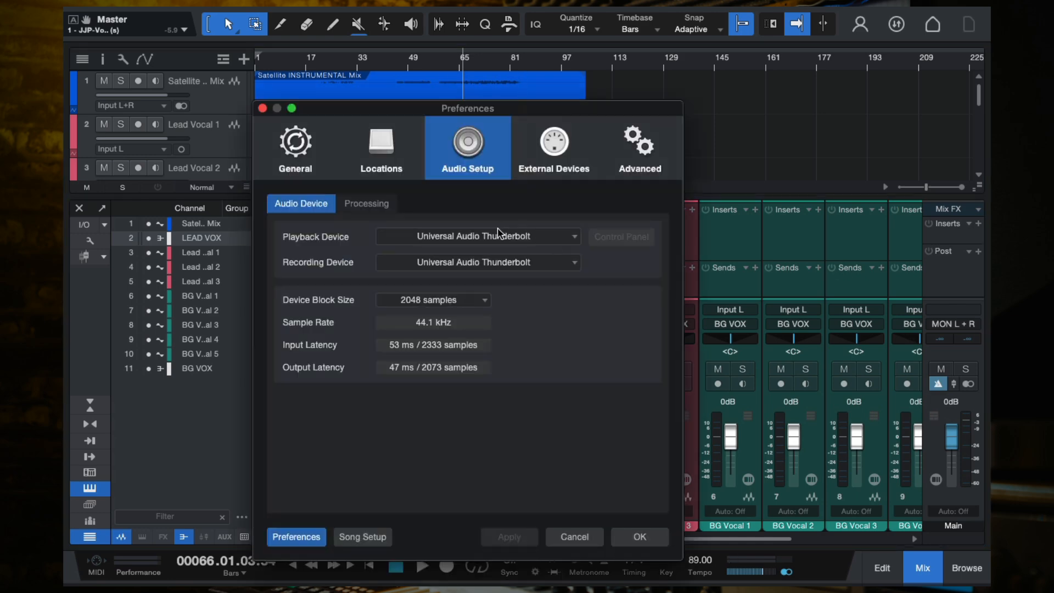
{"action": "left_click", "coordinate": [462, 302]}
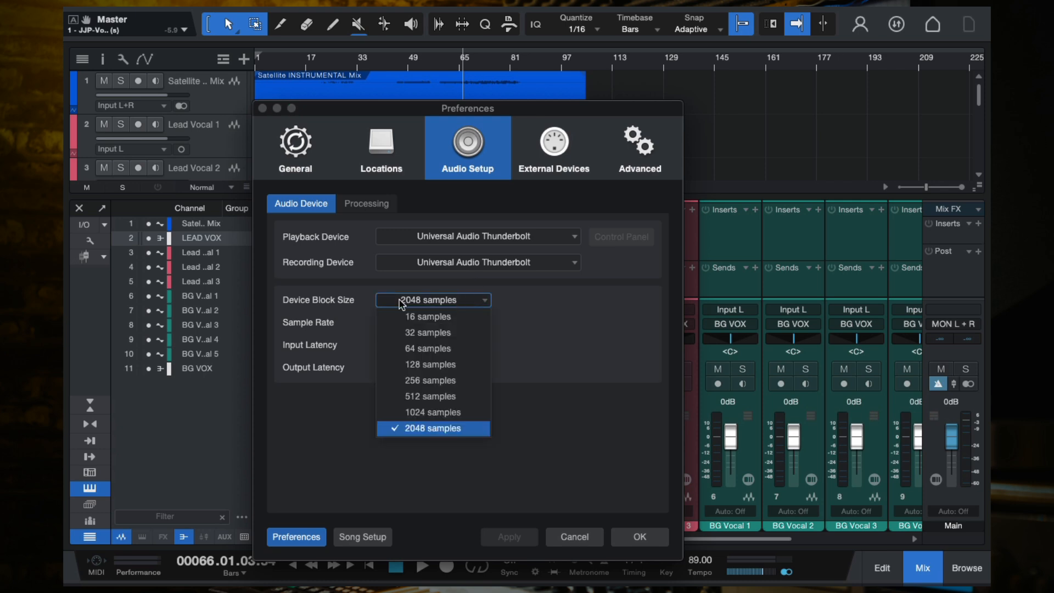
{"action": "left_click", "coordinate": [432, 382]}
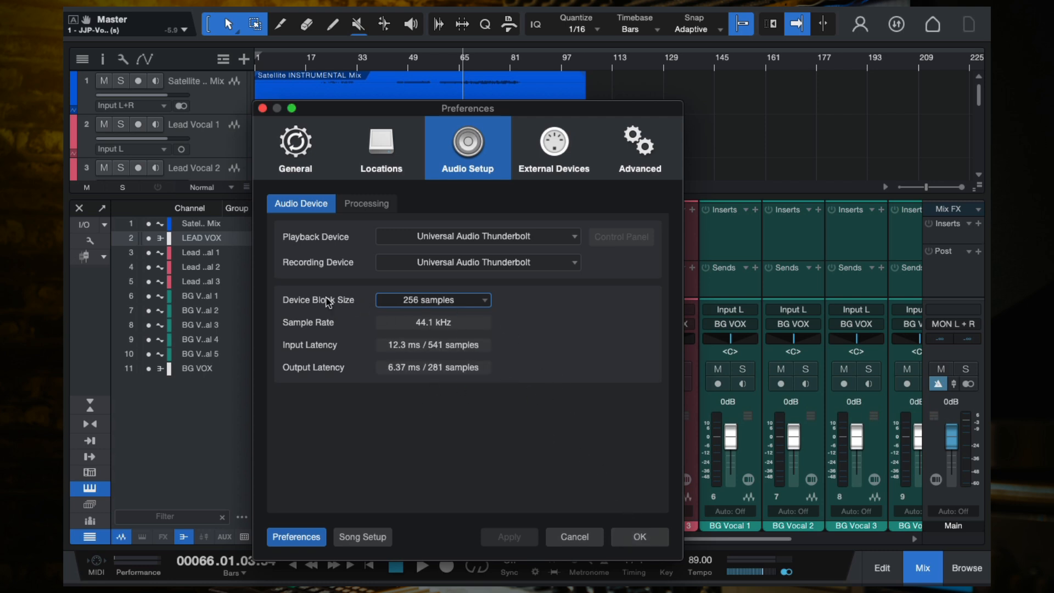
{"action": "left_click", "coordinate": [461, 301]}
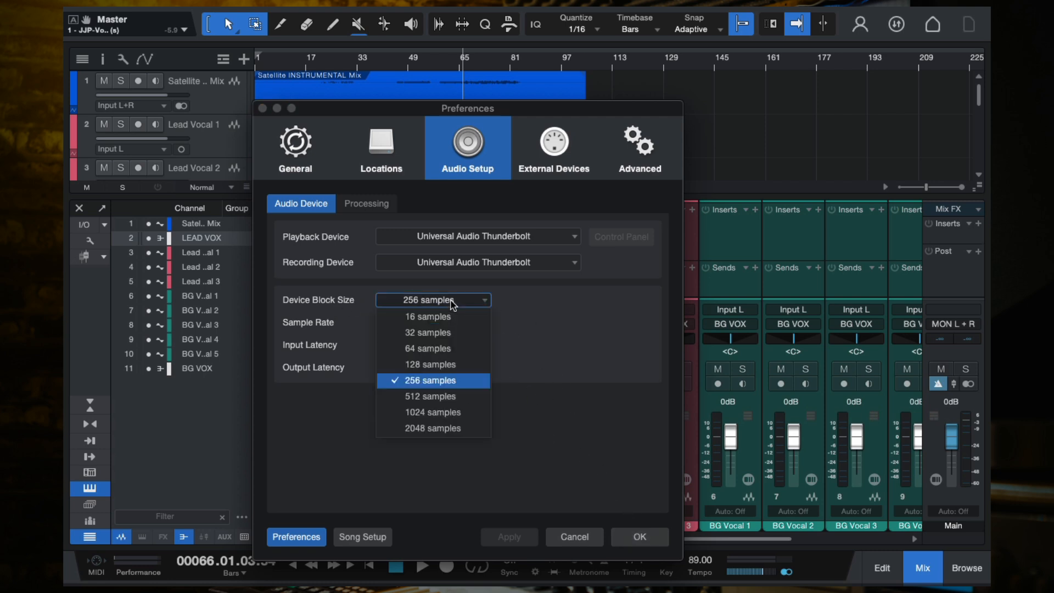
{"action": "left_click", "coordinate": [559, 364]}
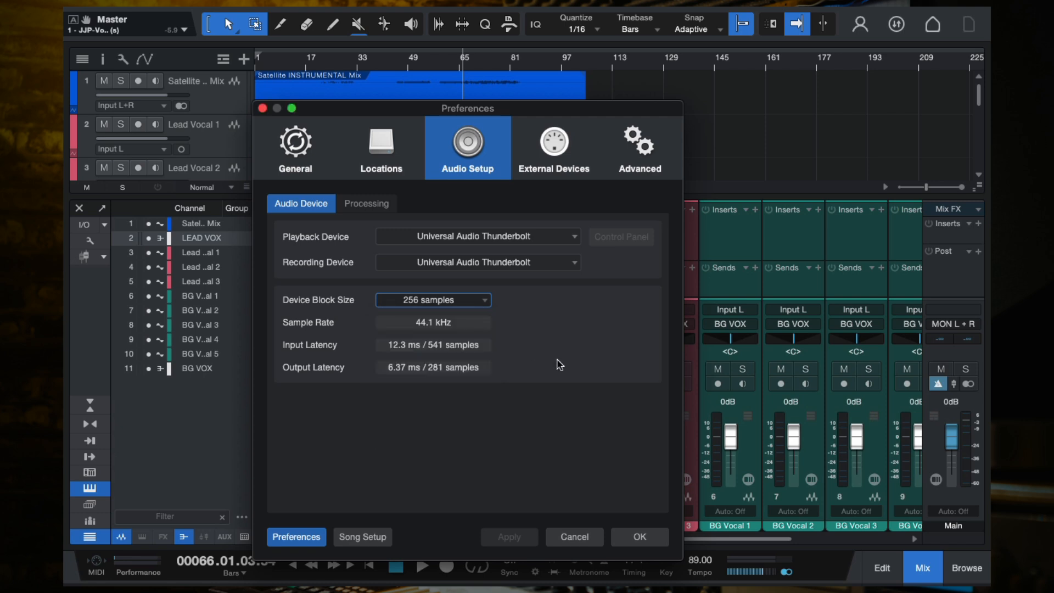
{"action": "left_click", "coordinate": [473, 303]}
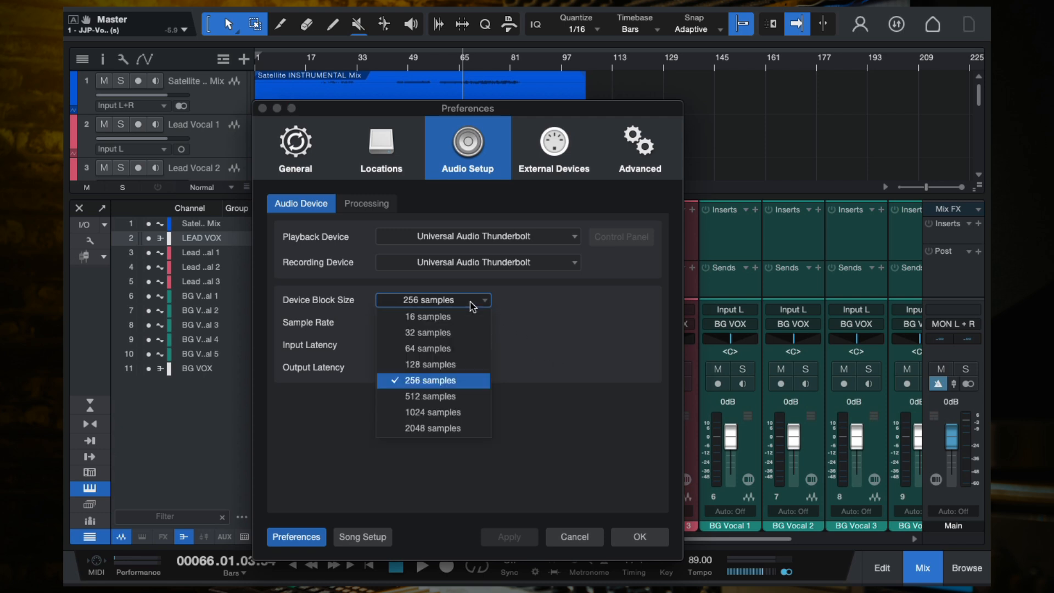
{"action": "left_click", "coordinate": [604, 382]}
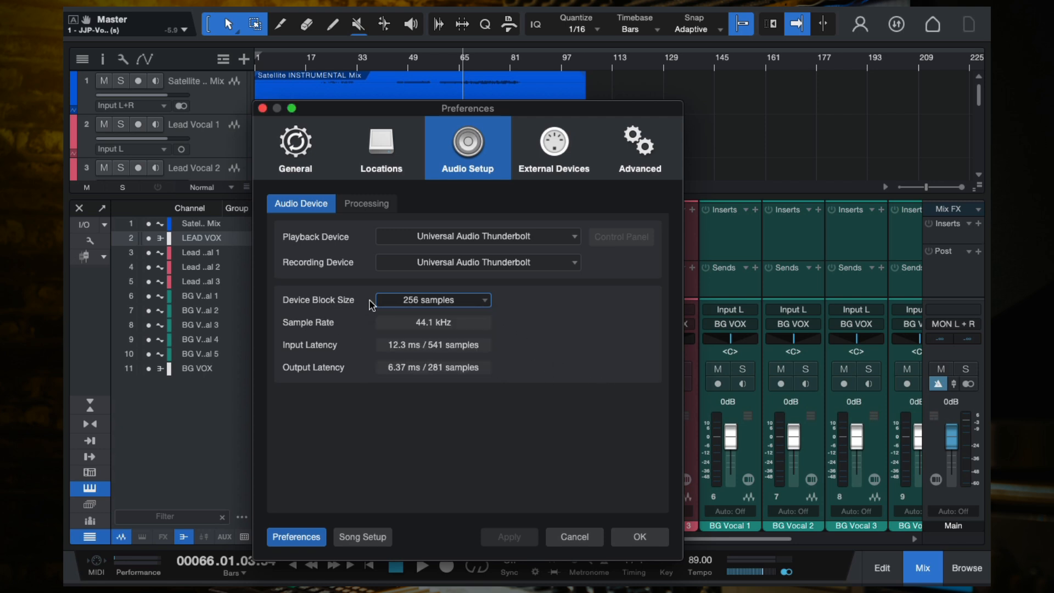
{"action": "left_click", "coordinate": [436, 302]}
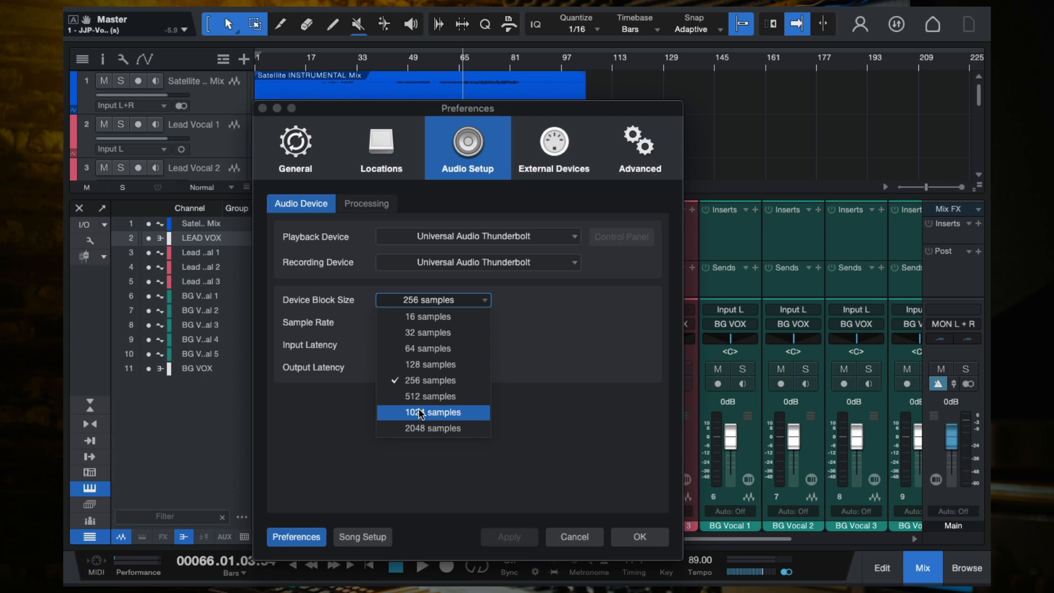
{"action": "left_click", "coordinate": [475, 303]}
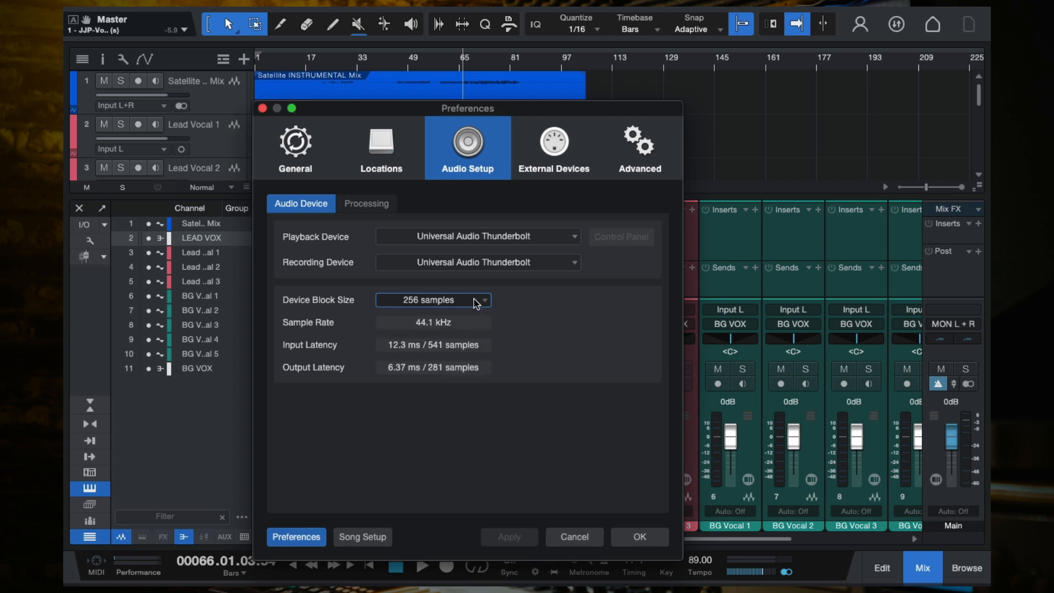
{"action": "left_click", "coordinate": [476, 304]}
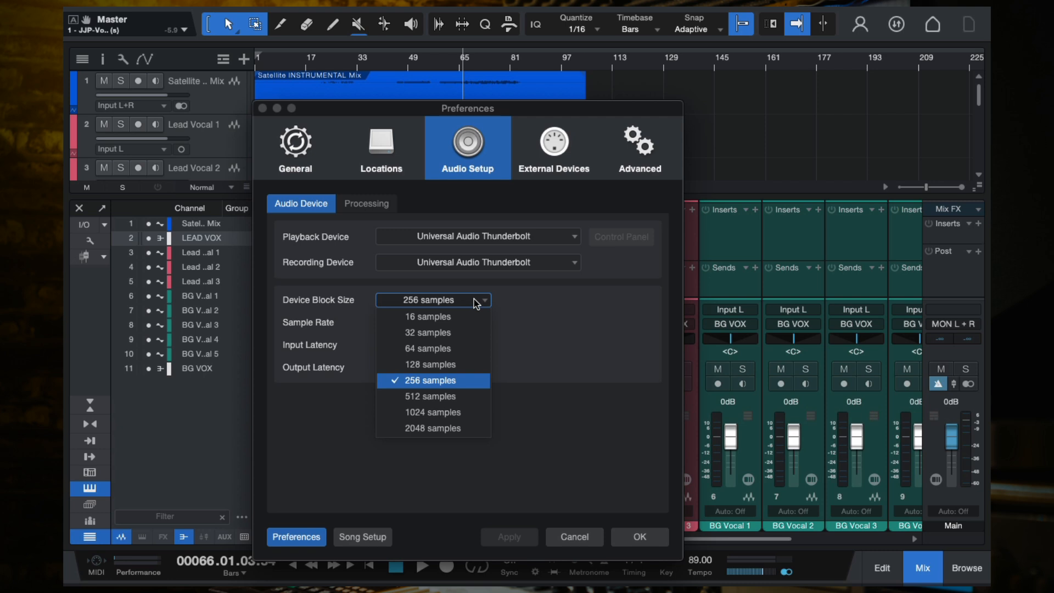
{"action": "left_click", "coordinate": [556, 344]}
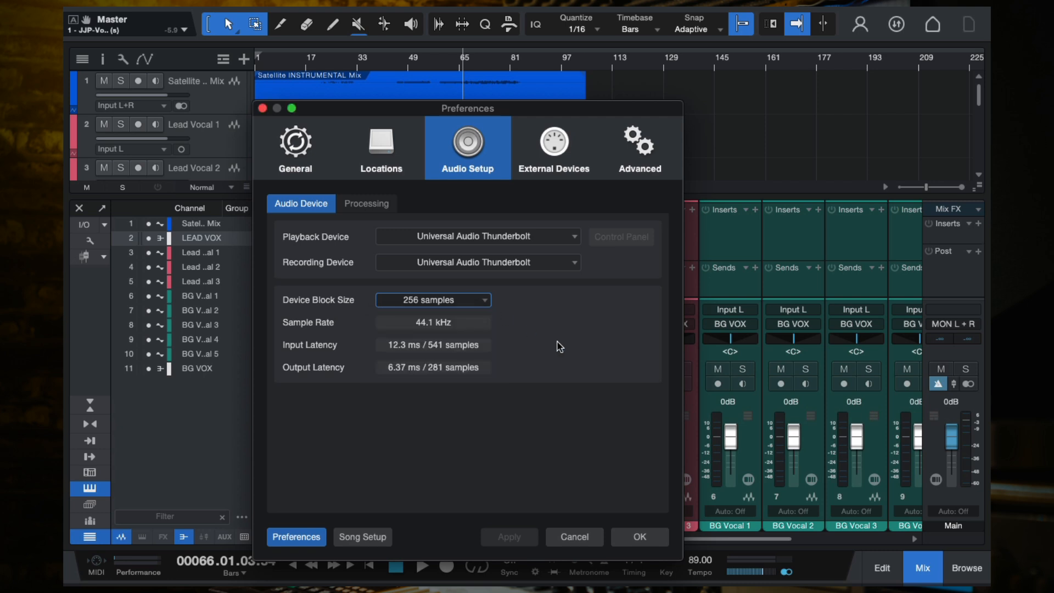
- Switch the block size to 2048 samples and back to 256 samples, then confirm the preferences
{"action": "left_click", "coordinate": [464, 307]}
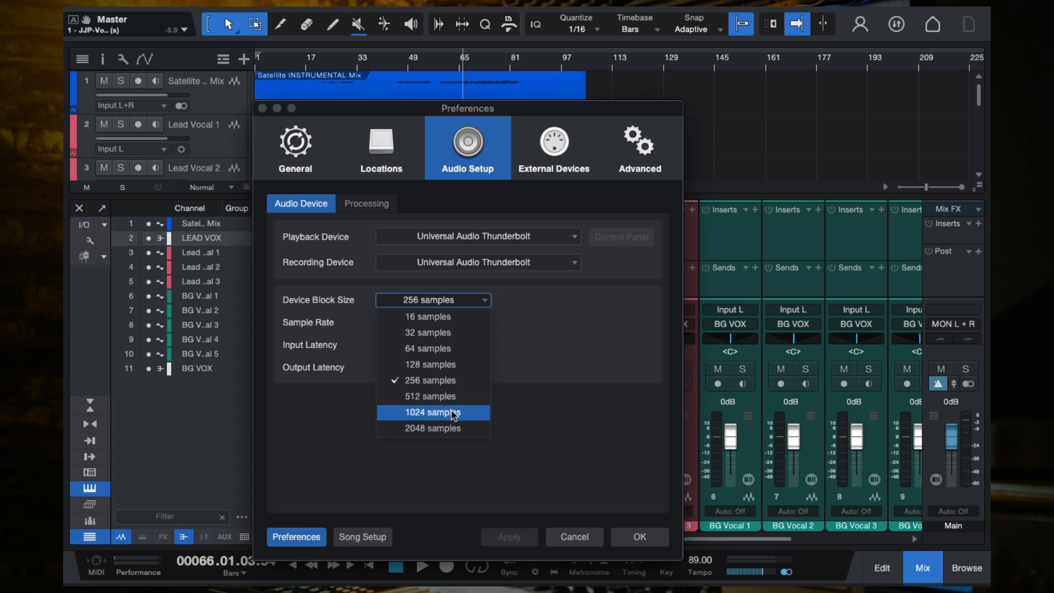
{"action": "left_click", "coordinate": [434, 428]}
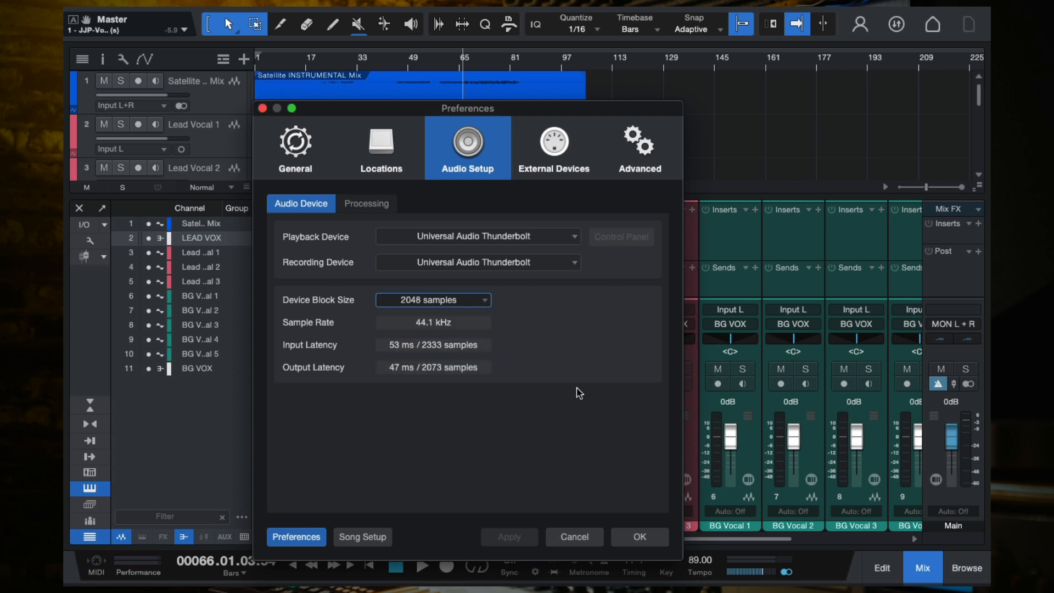
{"action": "left_click", "coordinate": [464, 305]}
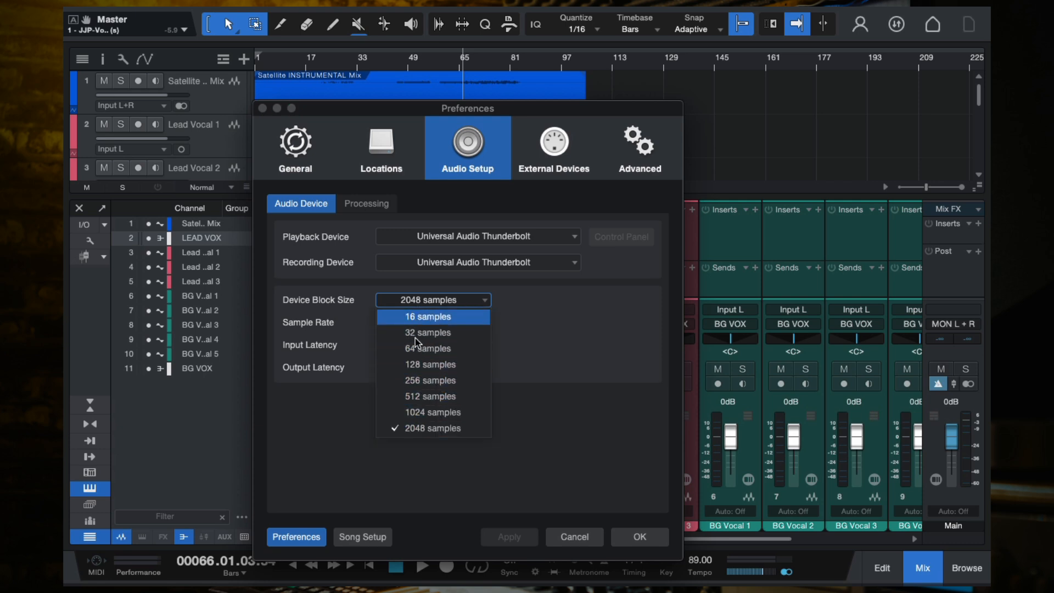
{"action": "left_click", "coordinate": [434, 381]}
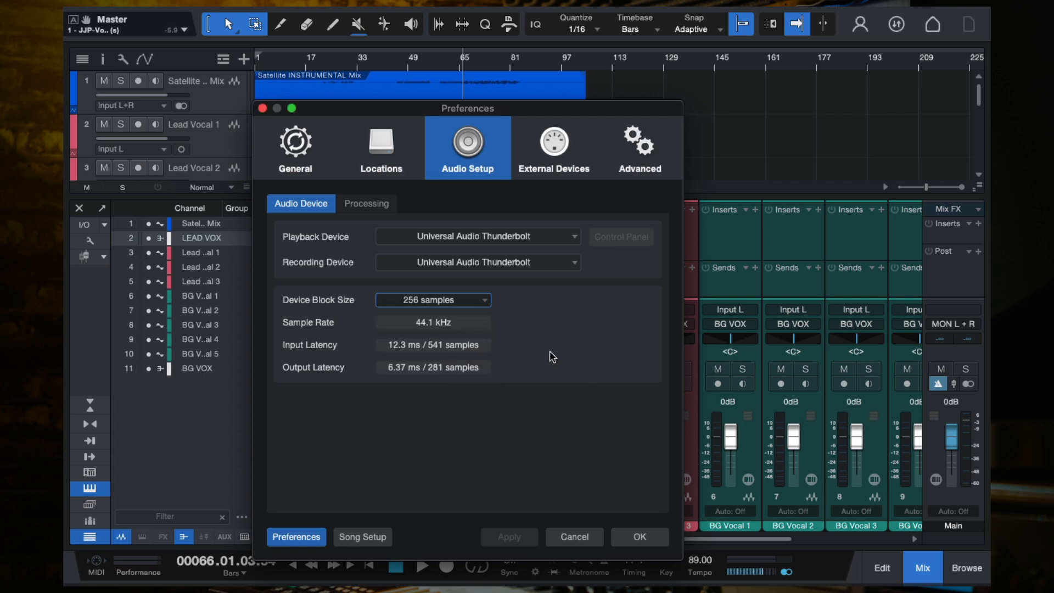
{"action": "left_click", "coordinate": [639, 536]}
- Add the Little Plate reverb as an insert on the LEAD VOX bus
{"action": "key", "text": "w"}
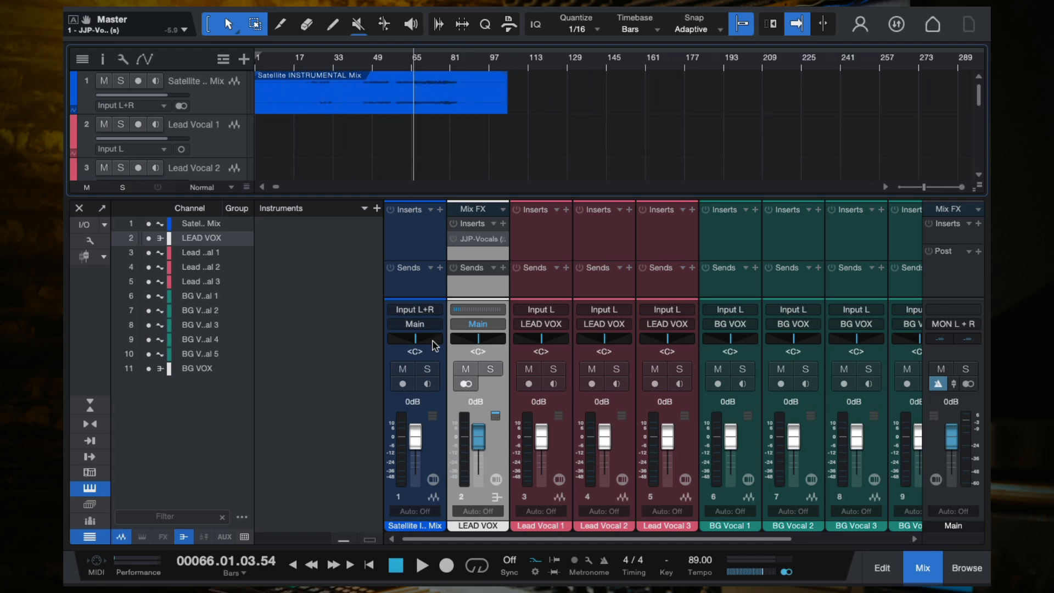
{"action": "left_click", "coordinate": [501, 225]}
{"action": "type", "text": "litle"}
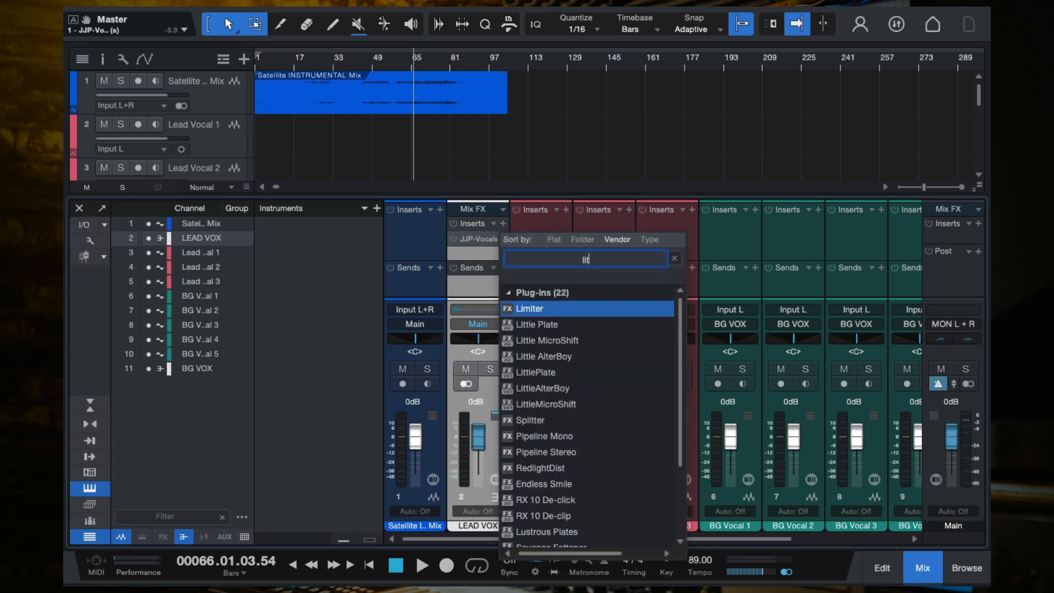
{"action": "key", "text": "BackSpace"}
{"action": "key", "text": "BackSpace"}
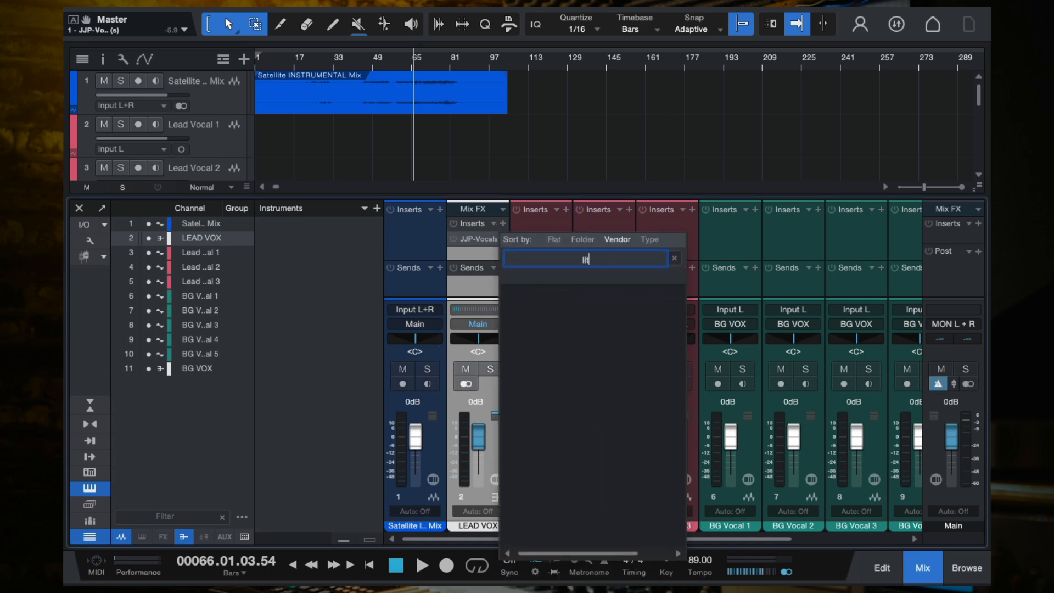
{"action": "left_click", "coordinate": [568, 309]}
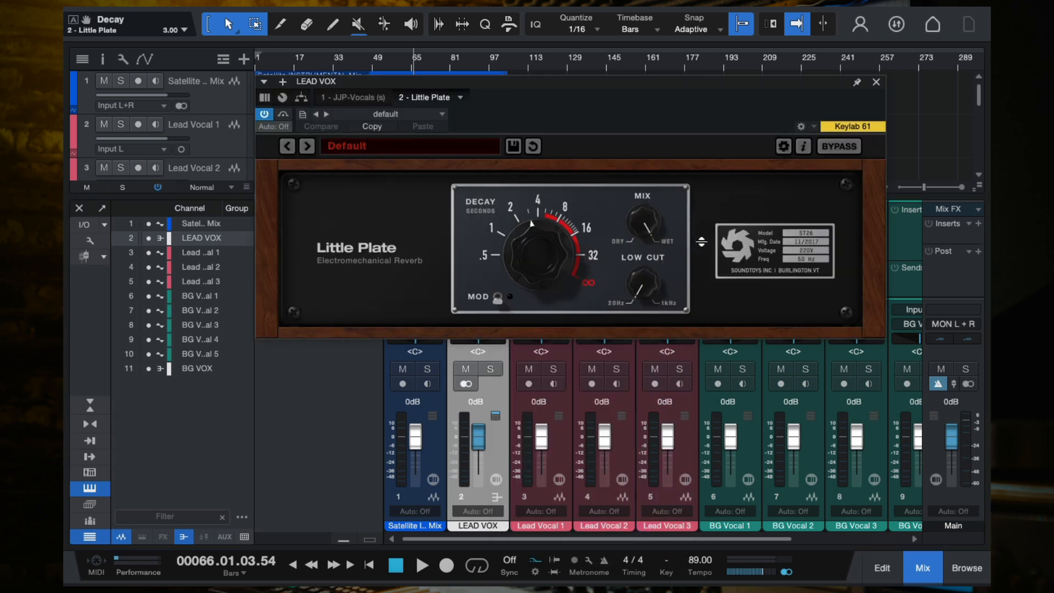
- Lower Little Plate's Mix to about 25% and Decay to about 2.54 seconds, and close the plugin window
{"action": "left_click_drag", "start_coordinate": [643, 222], "coordinate": [649, 333]}
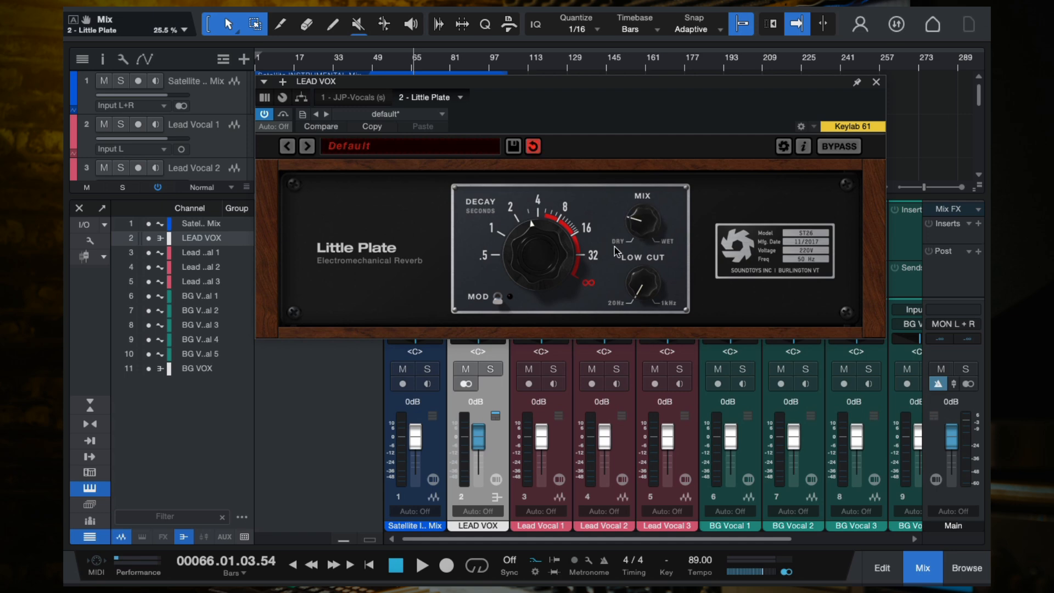
{"action": "left_click_drag", "start_coordinate": [649, 280], "coordinate": [647, 211]}
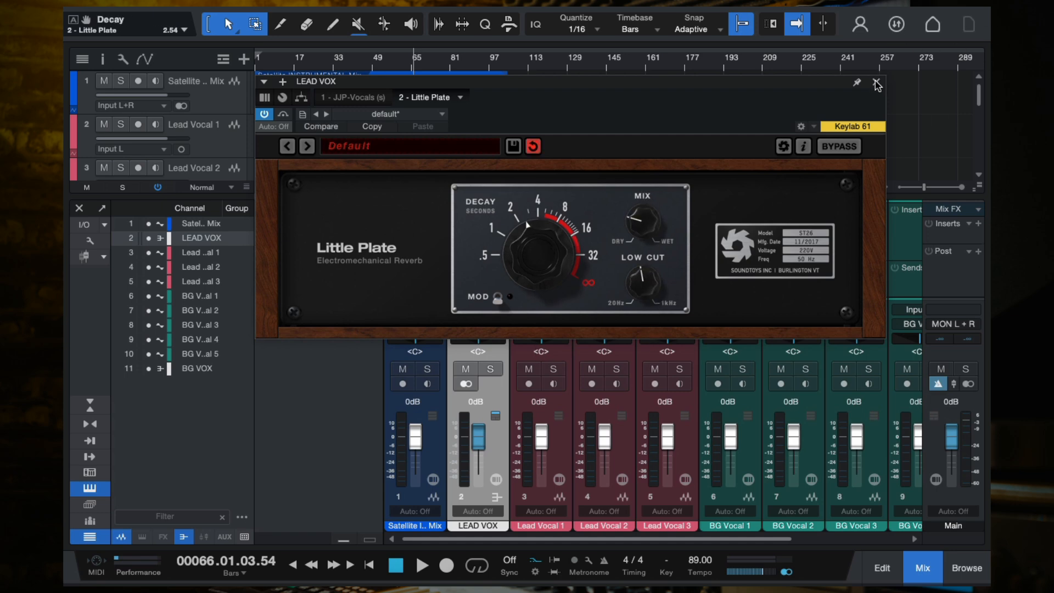
{"action": "left_click", "coordinate": [877, 83]}
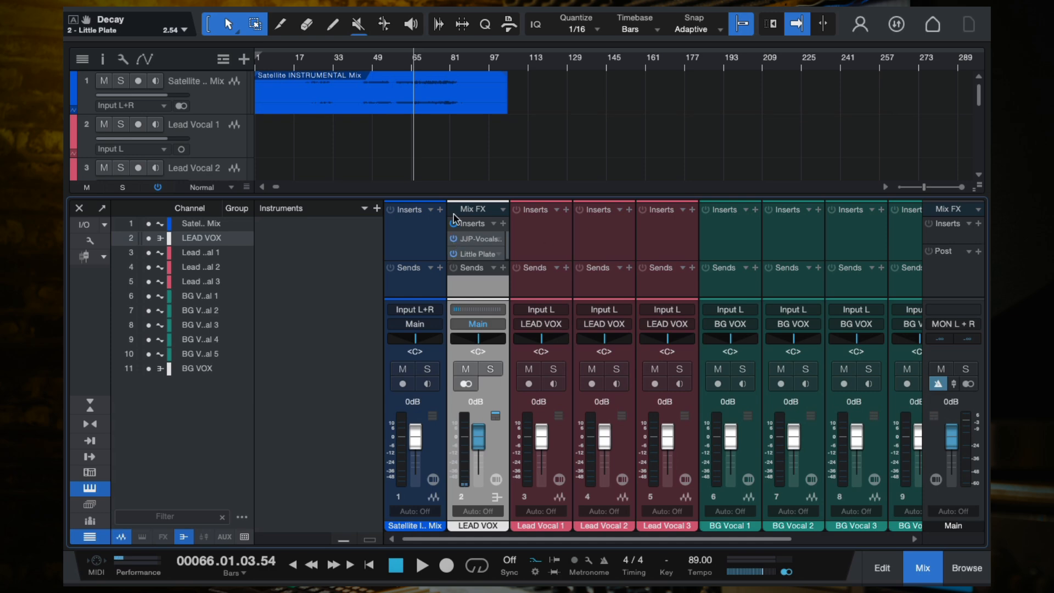
- Re-arm Lead Vocal 1 and adjust Little Plate's Mix to about 19.5% and Decay to about 2.09 seconds
{"action": "left_click", "coordinate": [528, 383]}
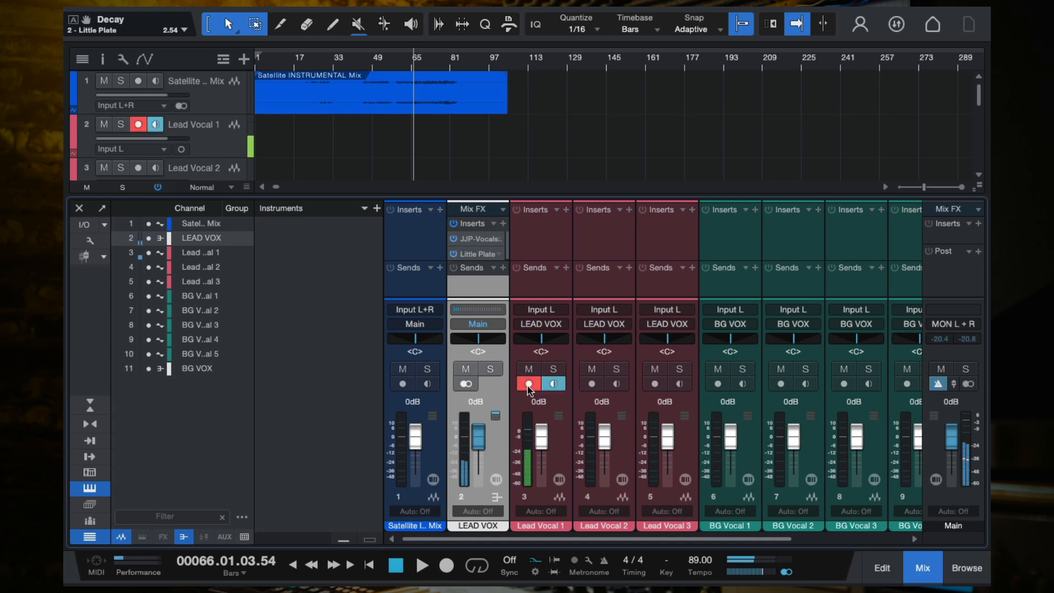
{"action": "left_click", "coordinate": [475, 253]}
{"action": "left_click_drag", "start_coordinate": [640, 274], "coordinate": [648, 237]}
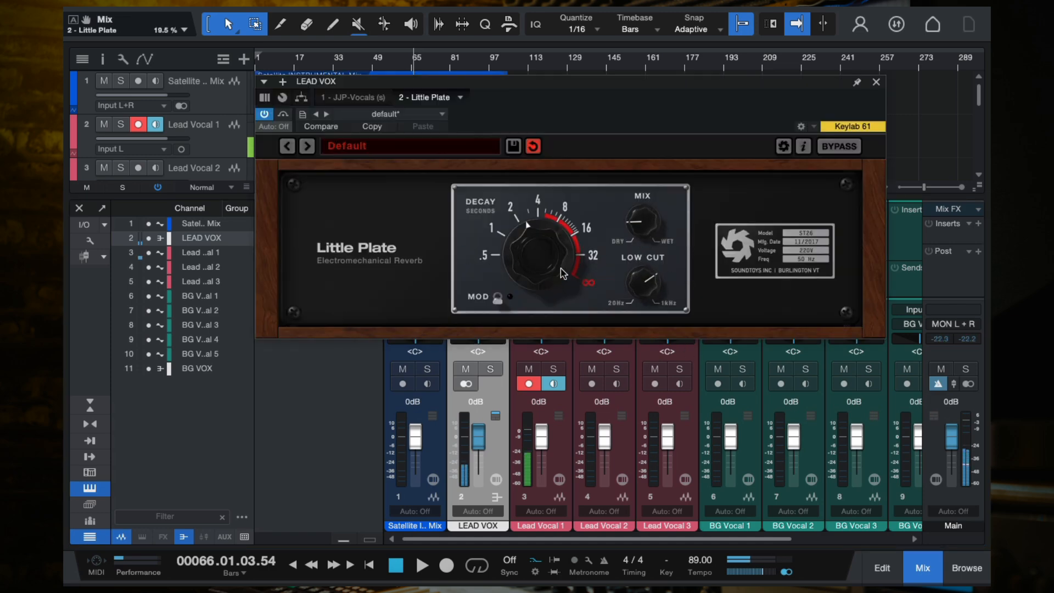
{"action": "left_click_drag", "start_coordinate": [560, 268], "coordinate": [545, 278]}
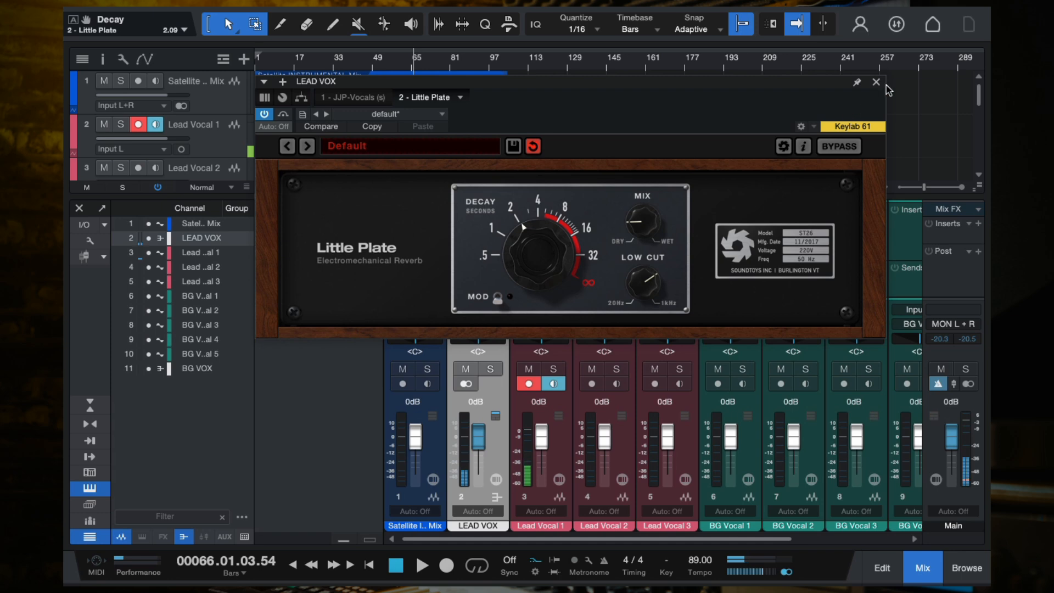
{"action": "left_click", "coordinate": [875, 82]}
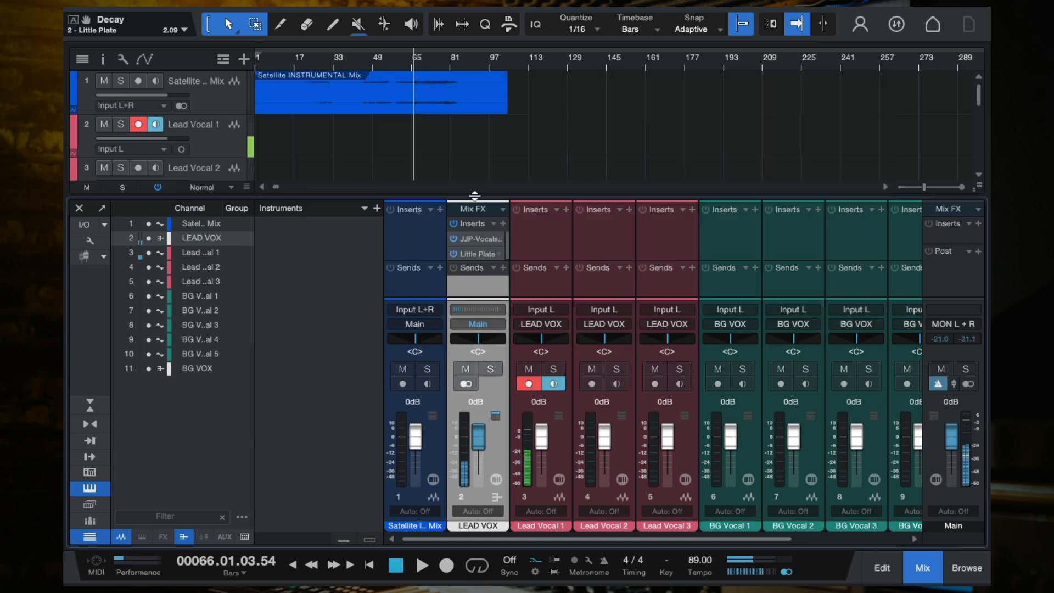
- Play the song from around bar 49 while toggling the LEAD VOX inserts on and off to compare
{"action": "key", "text": "space"}
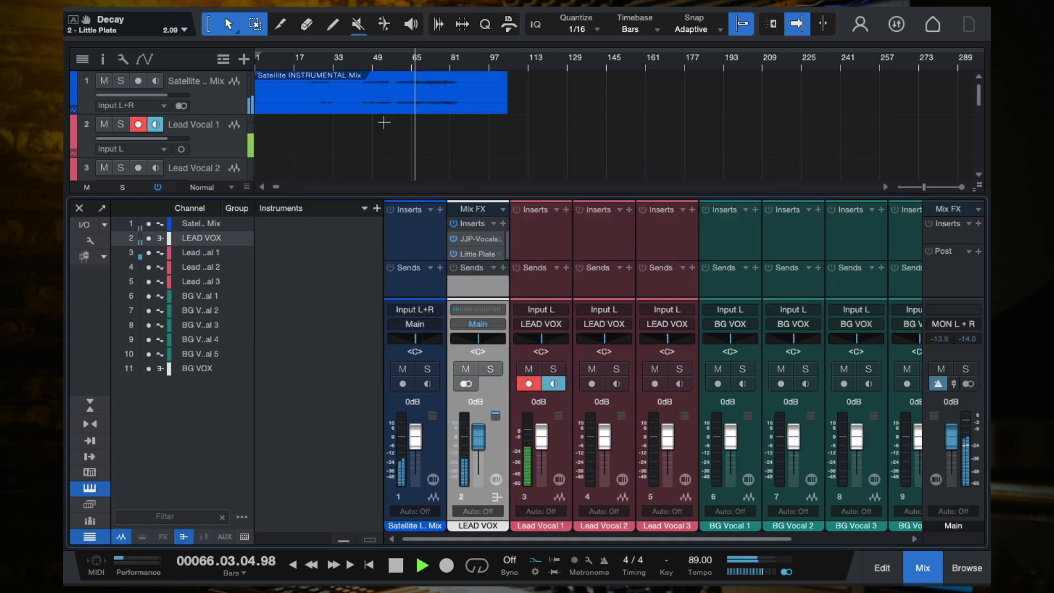
{"action": "left_click", "coordinate": [367, 61]}
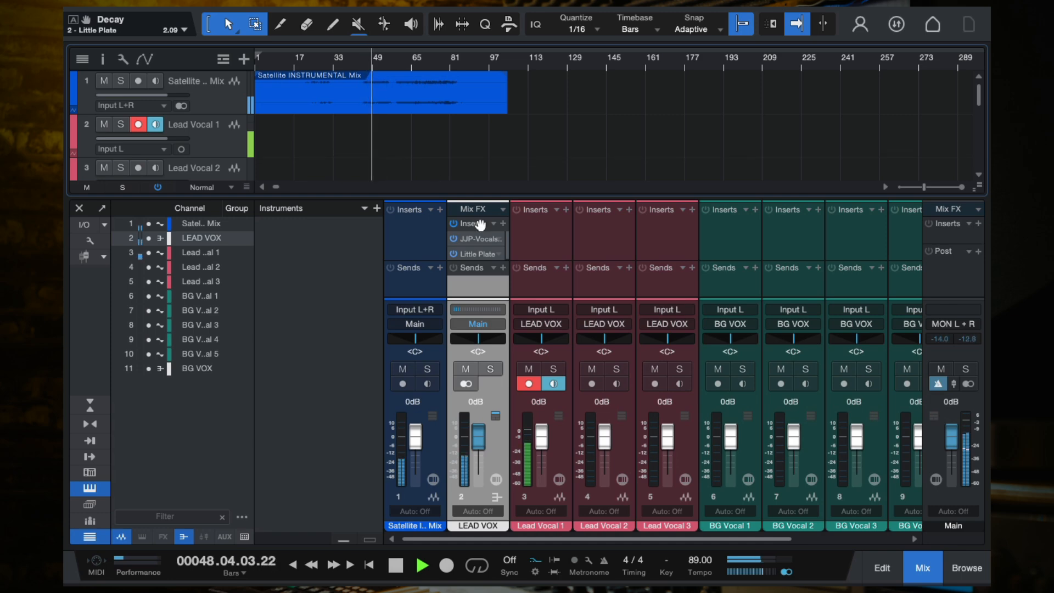
{"action": "left_click", "coordinate": [453, 224]}
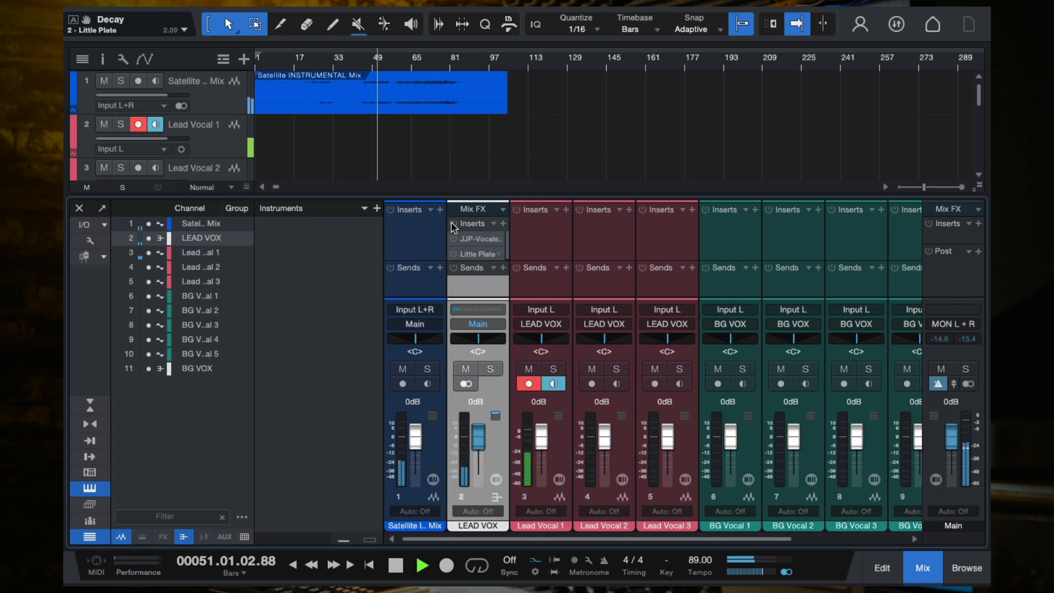
{"action": "key", "text": "space"}
{"action": "left_click", "coordinate": [453, 224]}
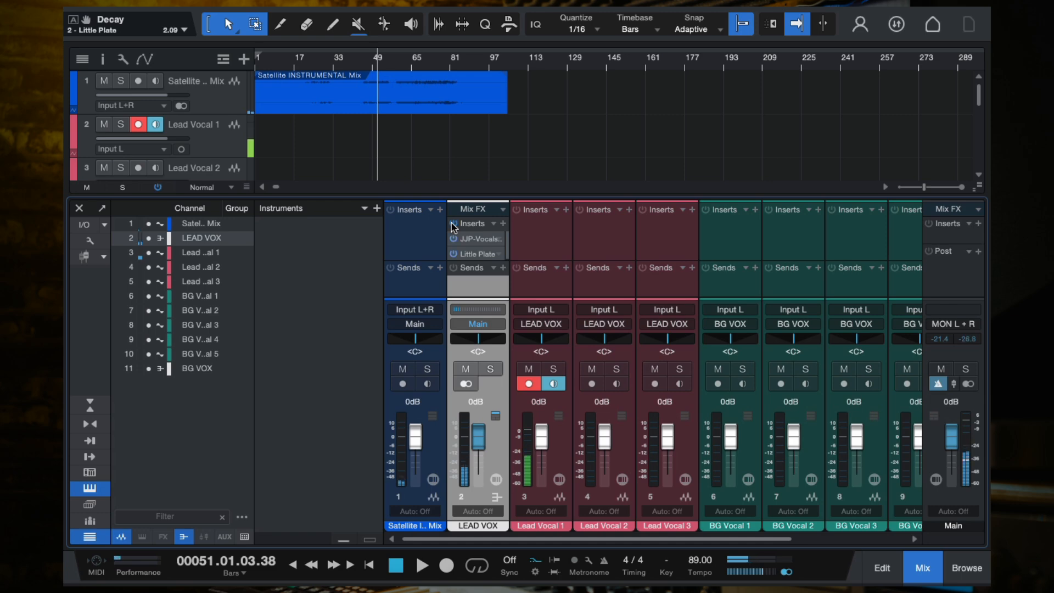
{"action": "key", "text": "space"}
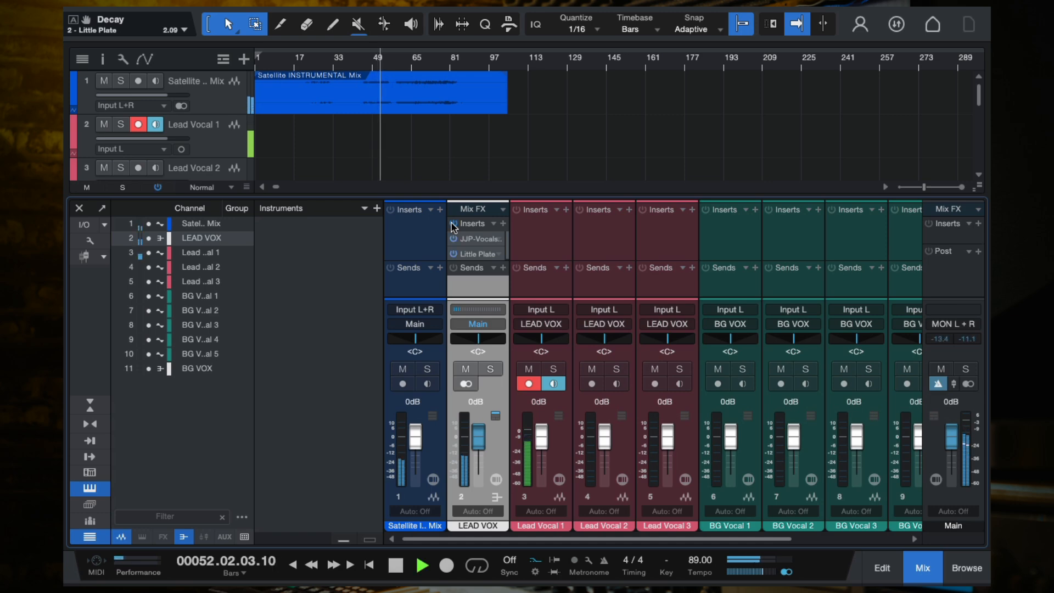
{"action": "key", "text": "space"}
{"action": "left_click", "coordinate": [453, 225]}
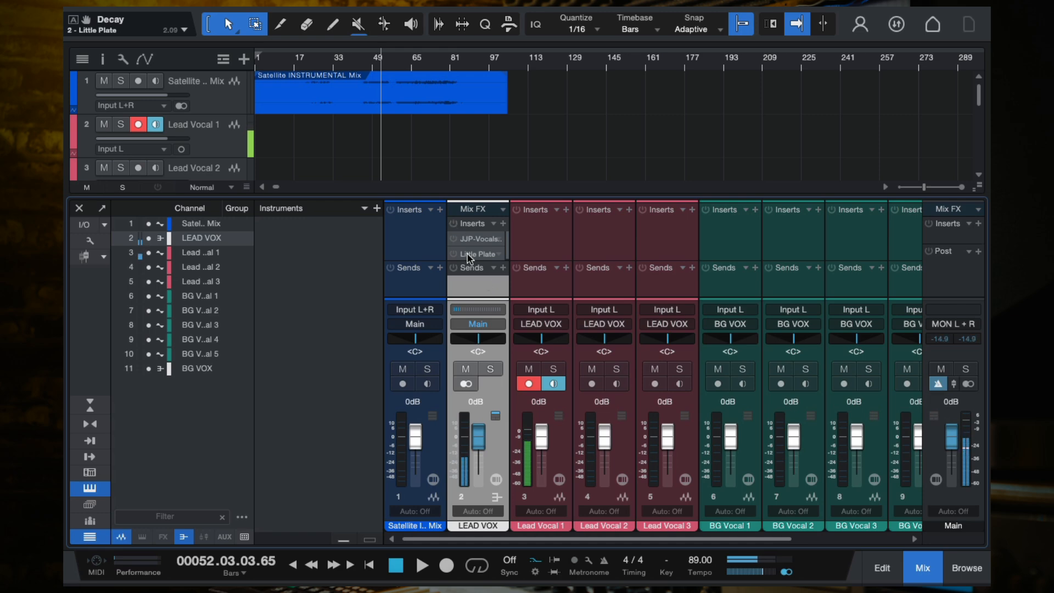
- Re-enable the inserts on the LEAD VOX bus
{"action": "left_click", "coordinate": [682, 281]}
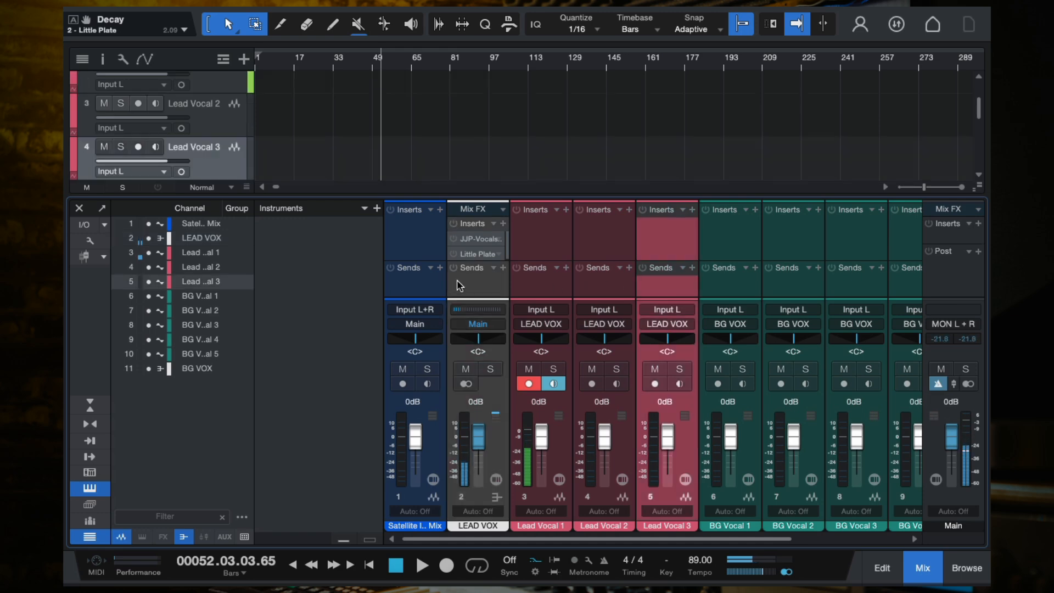
{"action": "left_click", "coordinate": [473, 278]}
{"action": "left_click", "coordinate": [452, 224]}
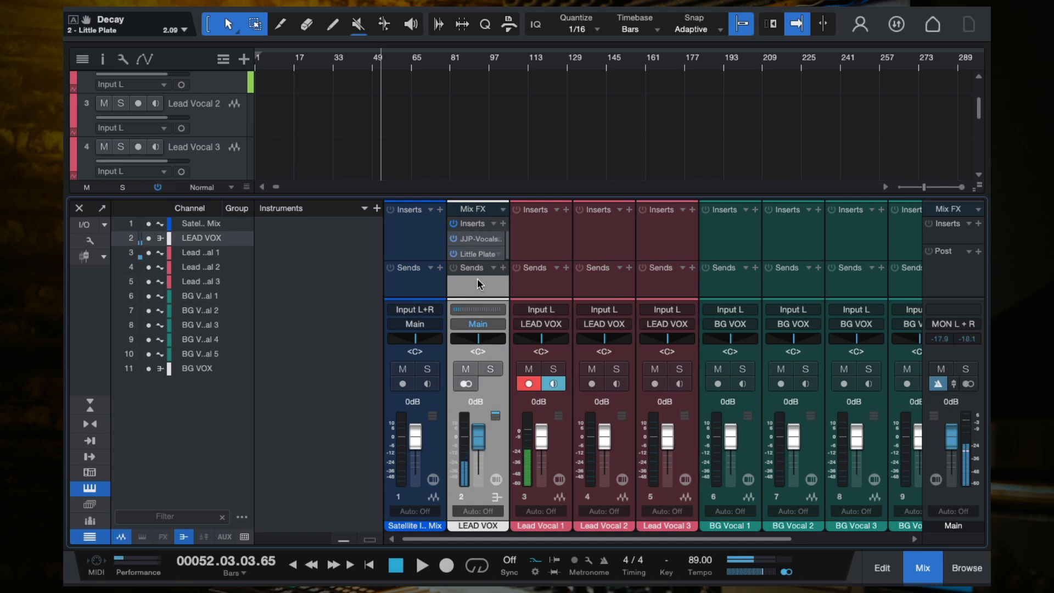
{"action": "scroll", "coordinate": [411, 141], "scroll_direction": "down", "scroll_amount": 5}
{"action": "scroll", "coordinate": [411, 141], "scroll_direction": "up", "scroll_amount": 8}
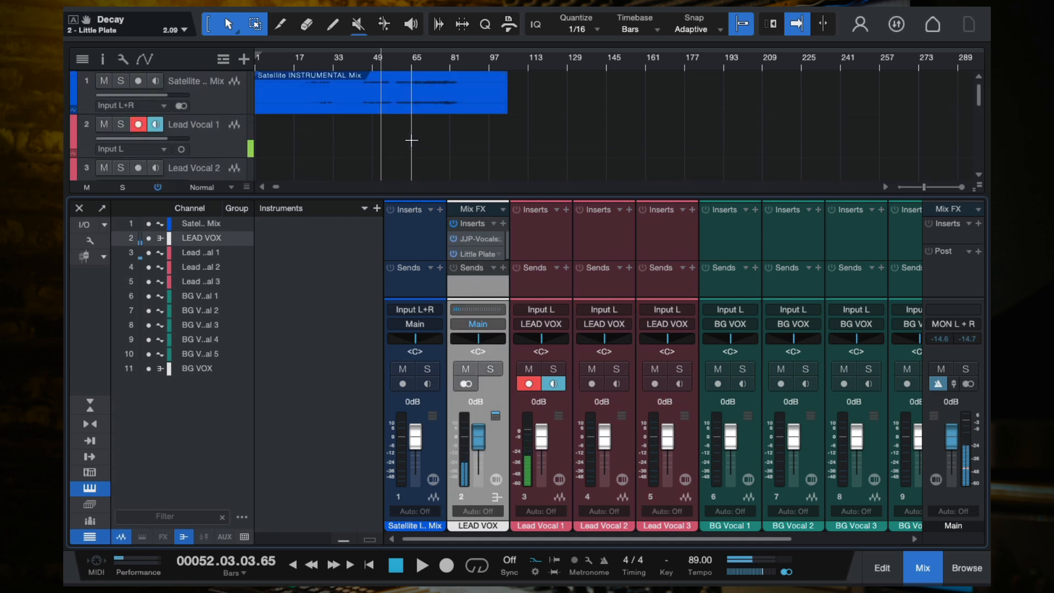
- Record a short test take on Lead Vocal 1 and delete the recorded clip
{"action": "left_click", "coordinate": [233, 147]}
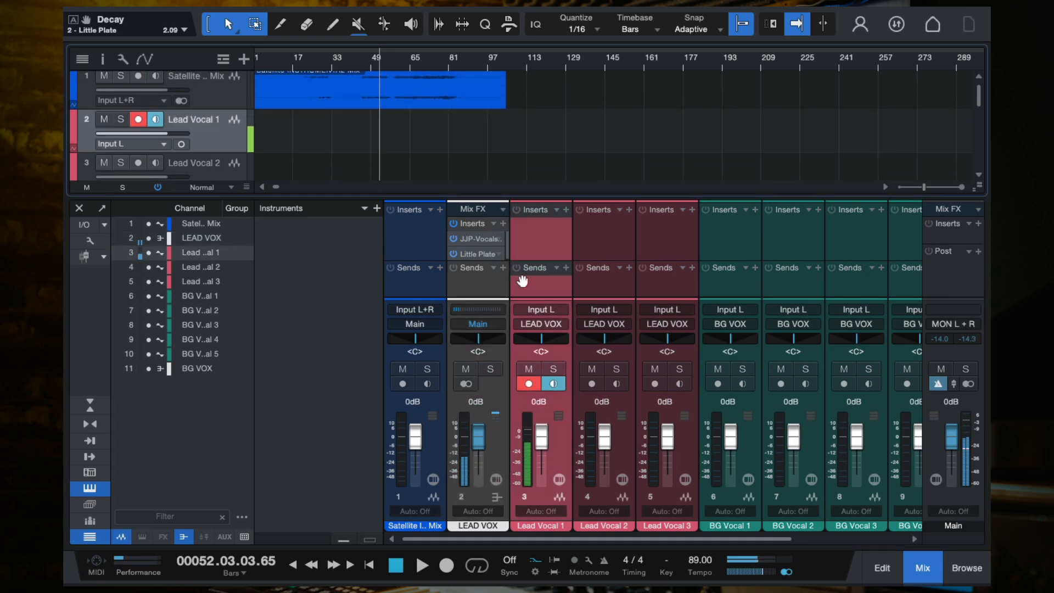
{"action": "left_click", "coordinate": [474, 291]}
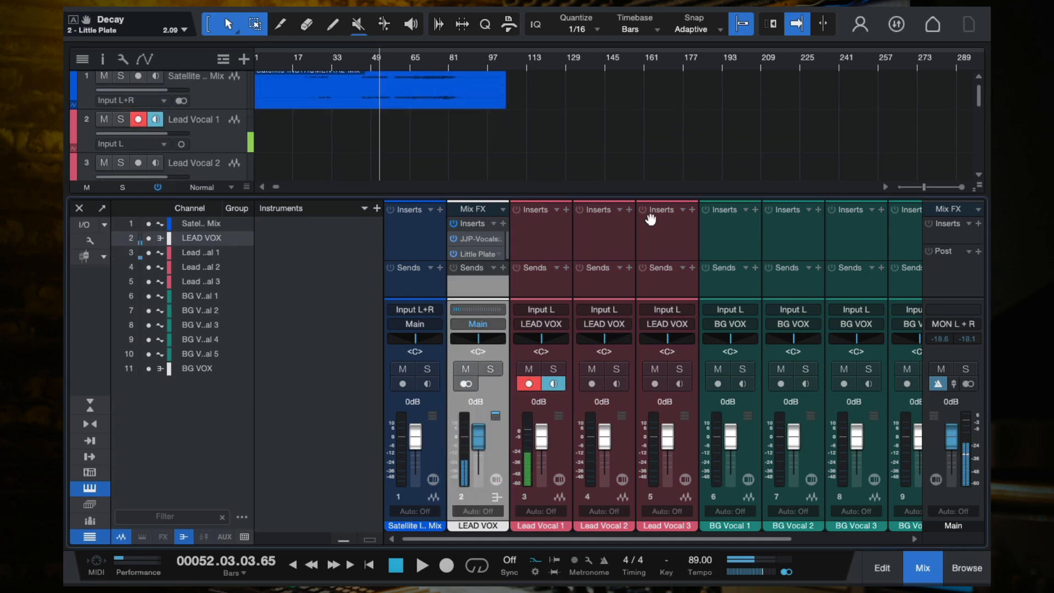
{"action": "scroll", "coordinate": [497, 139], "scroll_direction": "down", "scroll_amount": 1}
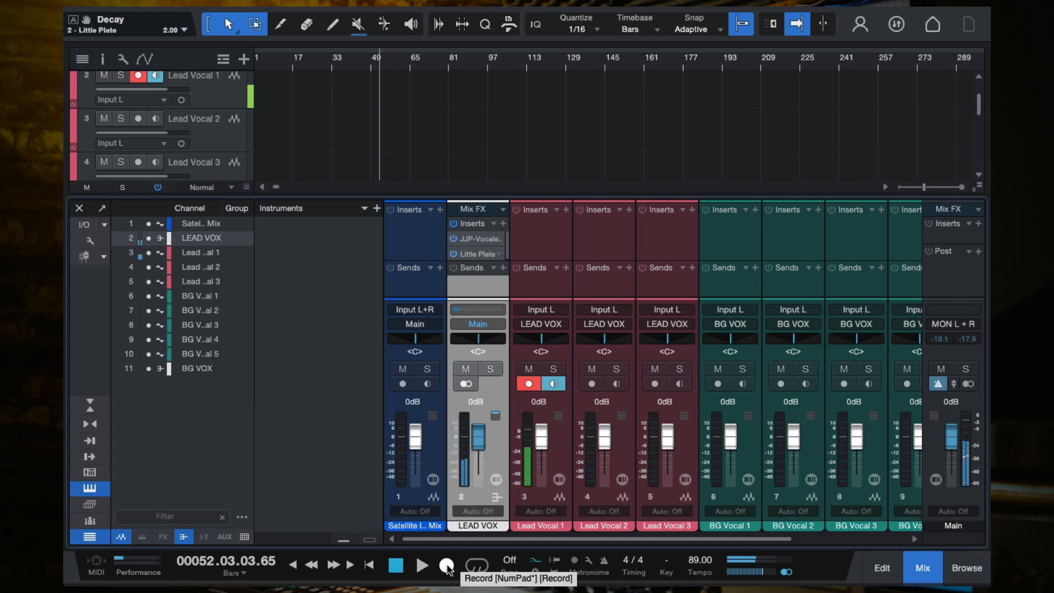
{"action": "left_click", "coordinate": [446, 565]}
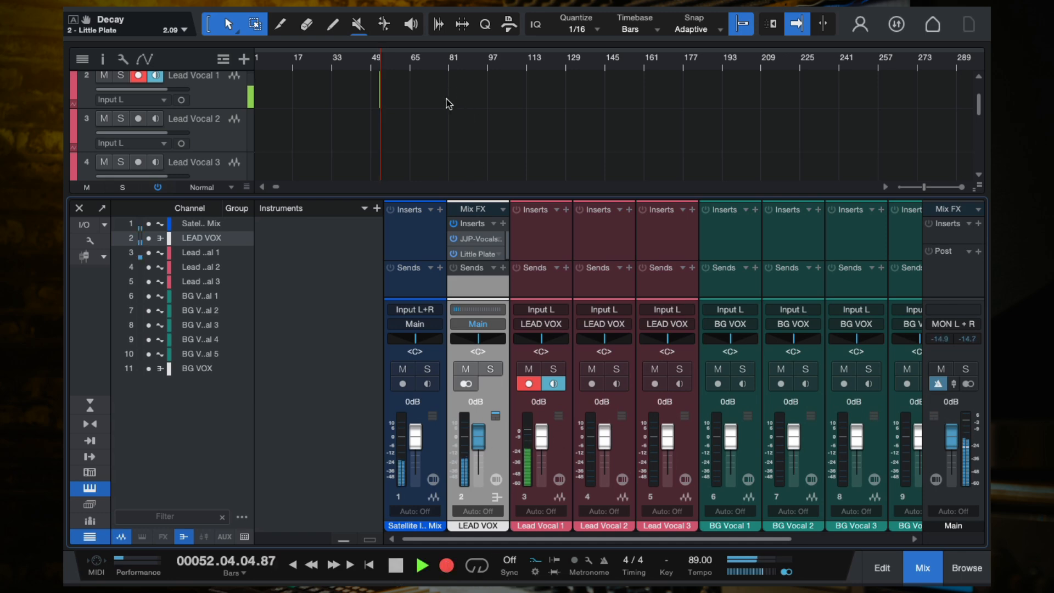
{"action": "scroll", "coordinate": [446, 99], "scroll_direction": "up", "scroll_amount": 3}
{"action": "scroll", "coordinate": [446, 99], "scroll_direction": "left", "scroll_amount": 3}
{"action": "key", "text": "space"}
{"action": "scroll", "coordinate": [446, 99], "scroll_direction": "up", "scroll_amount": 3}
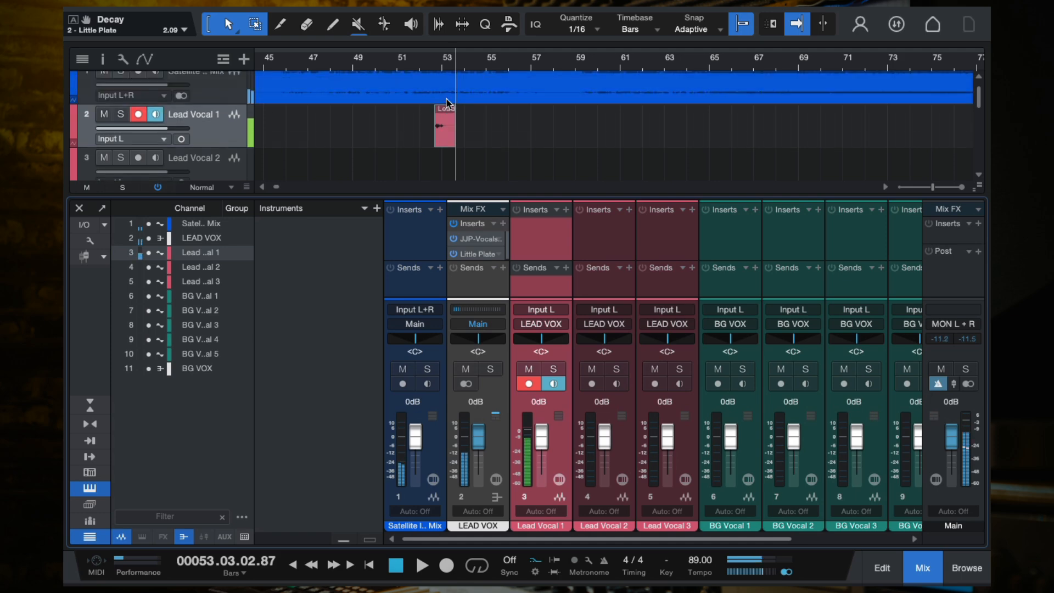
{"action": "scroll", "coordinate": [445, 152], "scroll_direction": "up", "scroll_amount": 4}
{"action": "scroll", "coordinate": [445, 154], "scroll_direction": "up", "scroll_amount": 4}
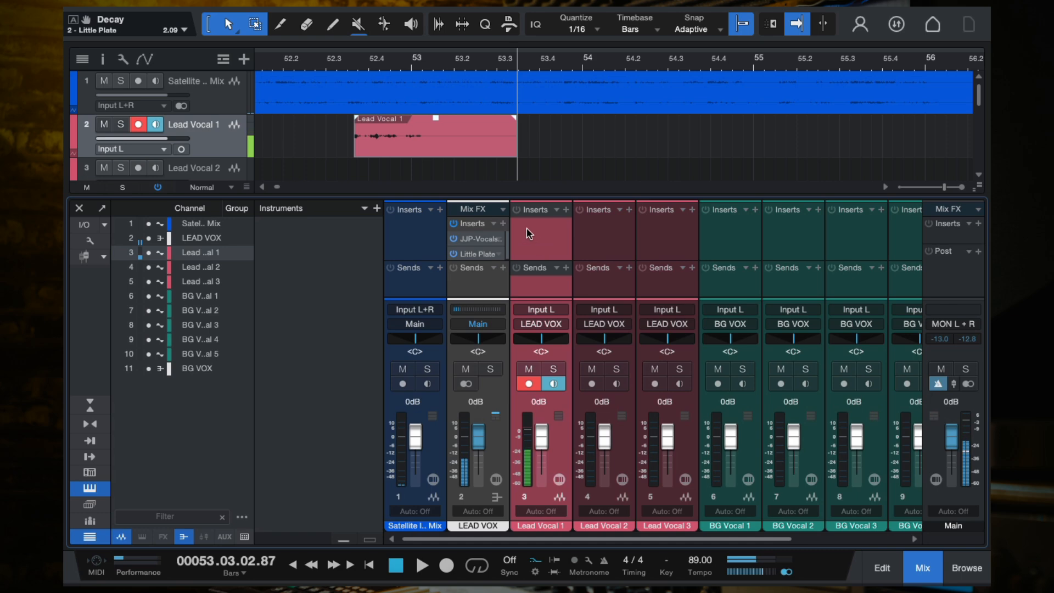
{"action": "left_click", "coordinate": [413, 141]}
{"action": "key", "text": "Delete"}
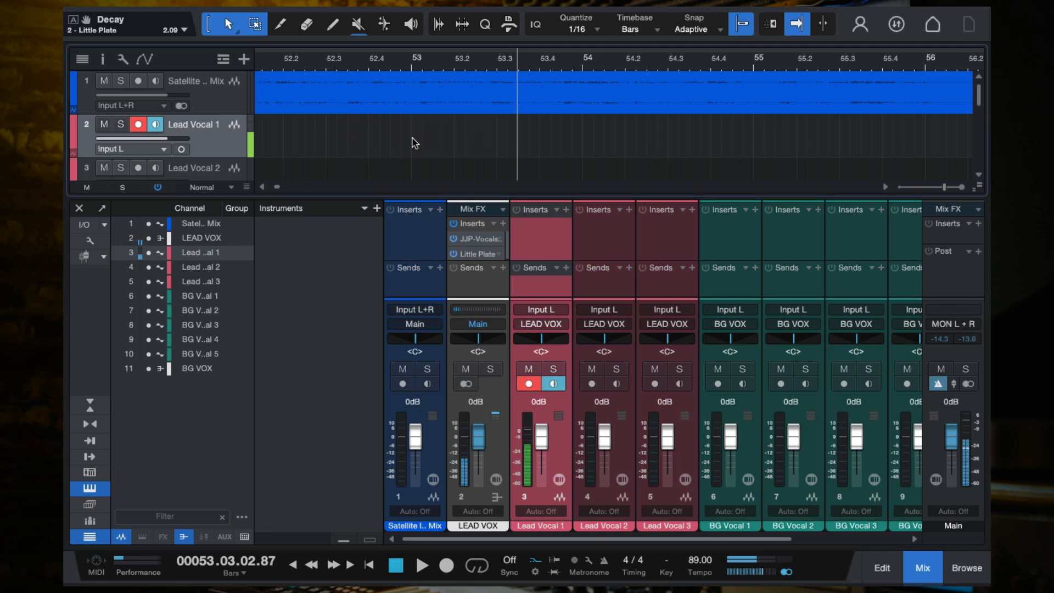
- Disarm recording on Lead Vocal 1 and reopen the mixer console
{"action": "left_click", "coordinate": [137, 125]}
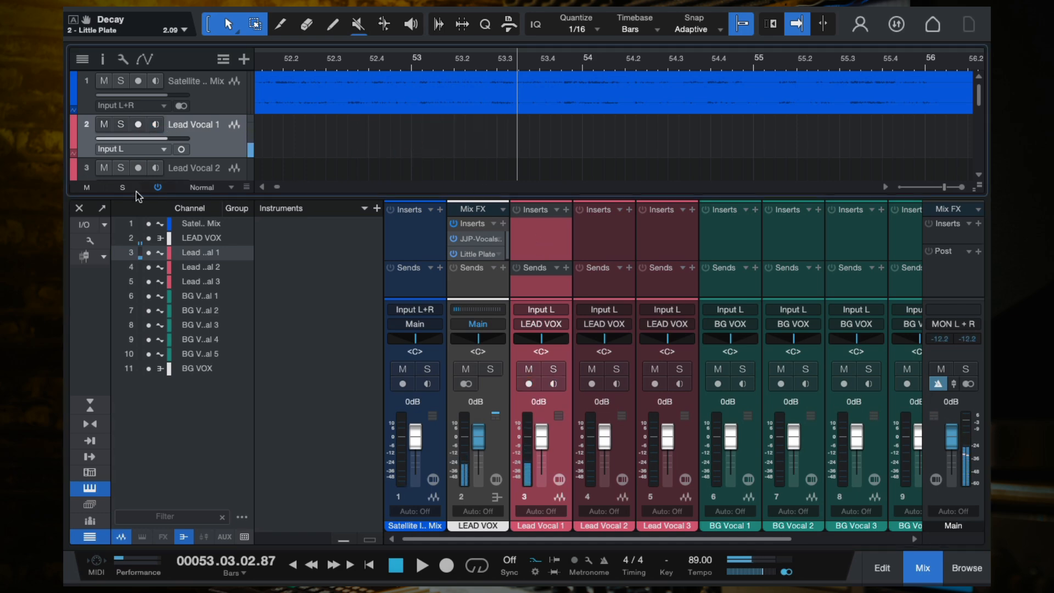
{"action": "left_click", "coordinate": [79, 207]}
{"action": "scroll", "coordinate": [461, 263], "scroll_direction": "down", "scroll_amount": 15}
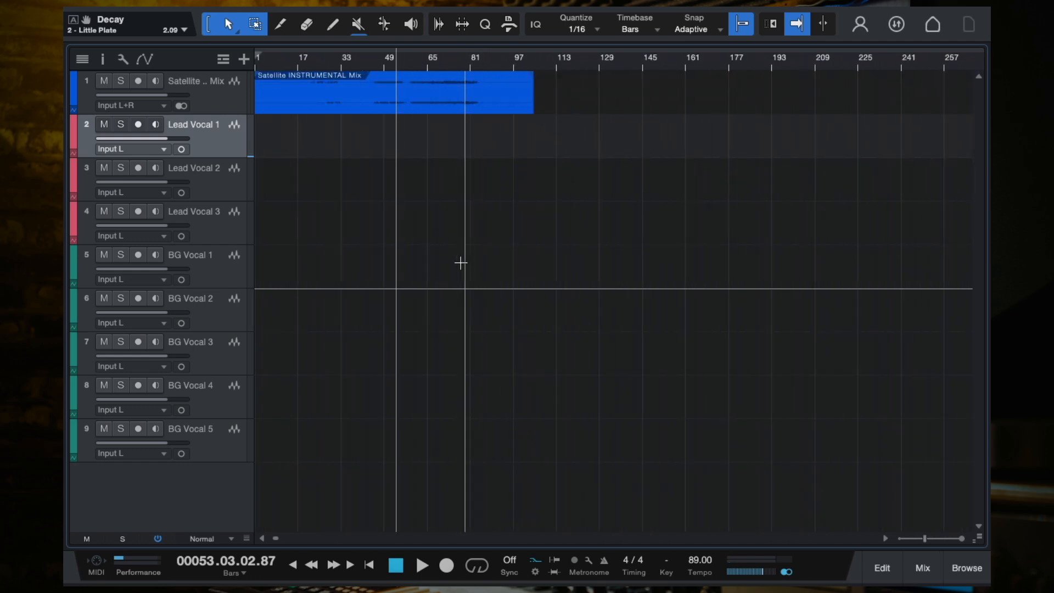
{"action": "scroll", "coordinate": [460, 263], "scroll_direction": "up", "scroll_amount": 6}
{"action": "scroll", "coordinate": [460, 263], "scroll_direction": "down", "scroll_amount": 3}
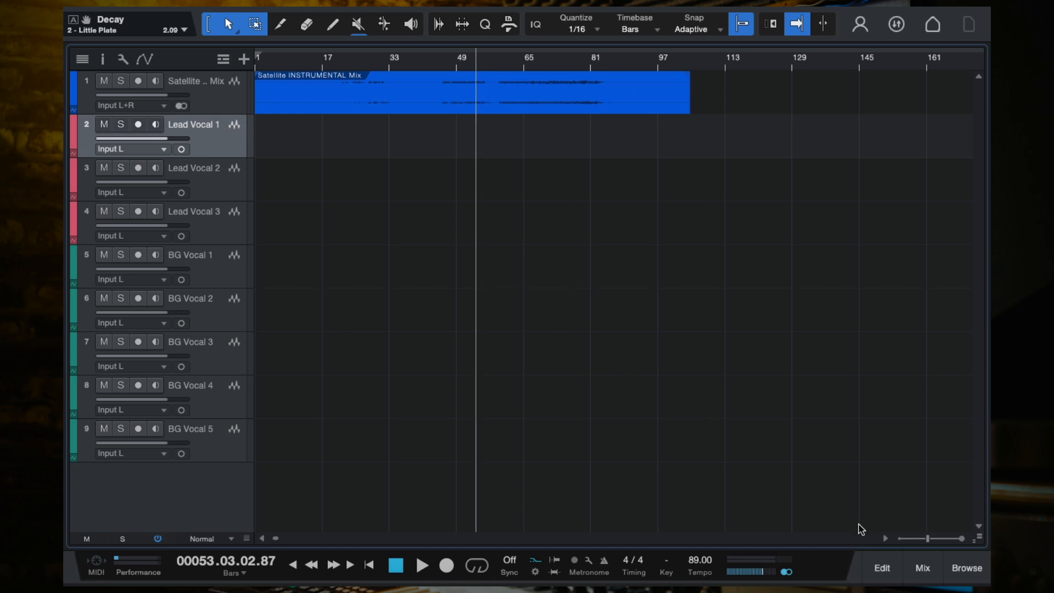
{"action": "left_click", "coordinate": [930, 570]}
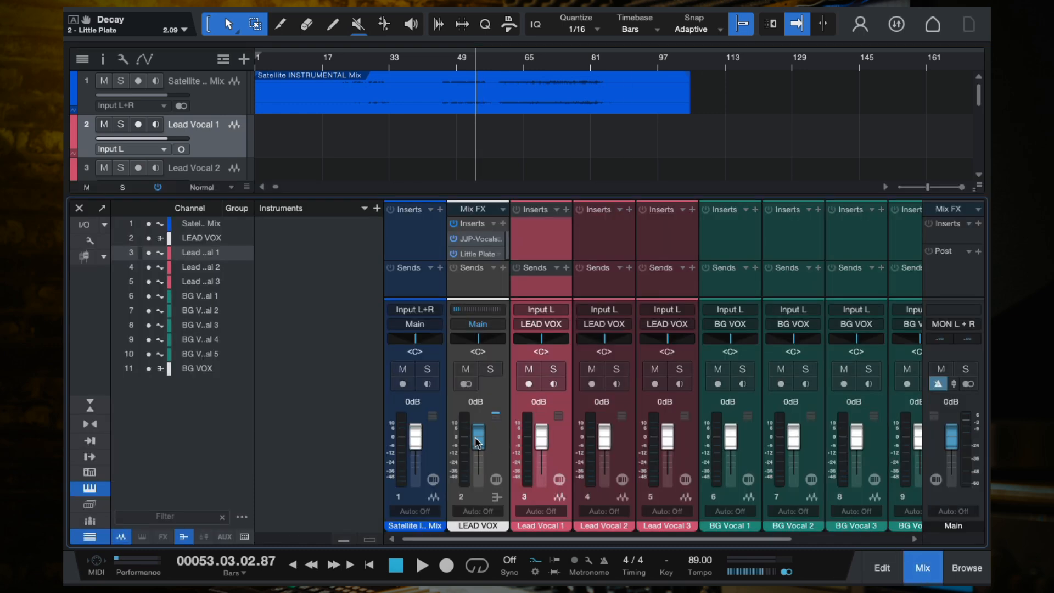
- Raise the LEAD VOX fader to +6.1 dB and play from bar 49 while monitoring Lead Vocal 1
{"action": "left_click_drag", "start_coordinate": [475, 436], "coordinate": [475, 430]}
{"action": "left_click", "coordinate": [459, 57]}
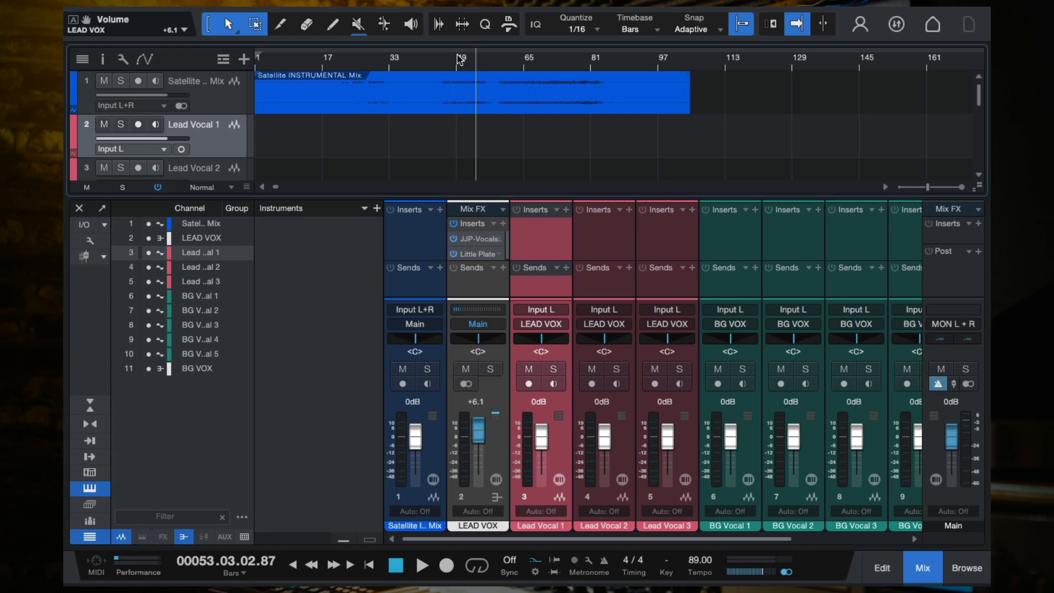
{"action": "key", "text": "space"}
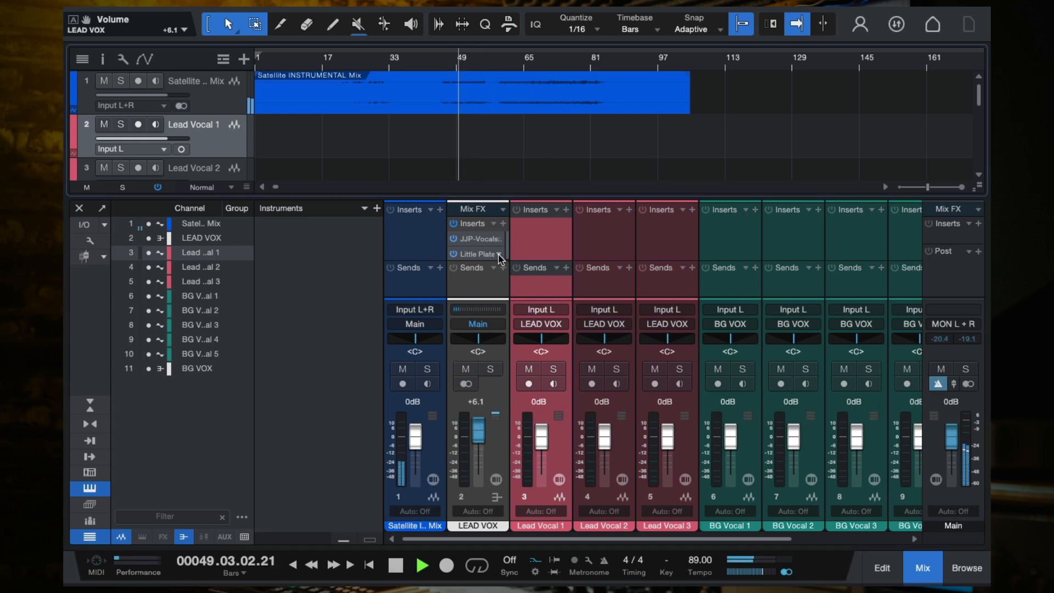
{"action": "left_click", "coordinate": [529, 383]}
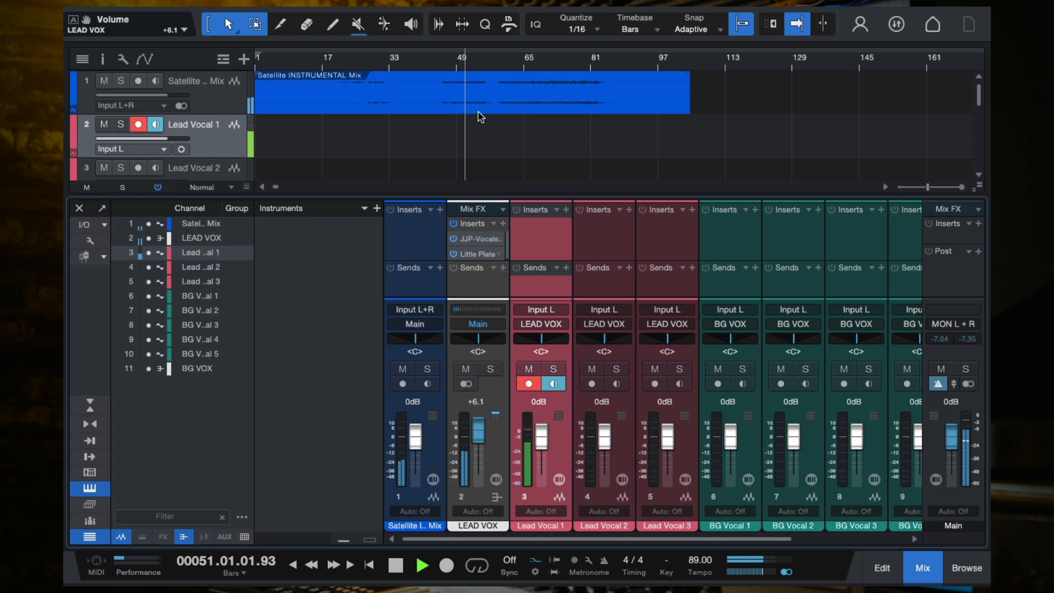
{"action": "key", "text": "space"}
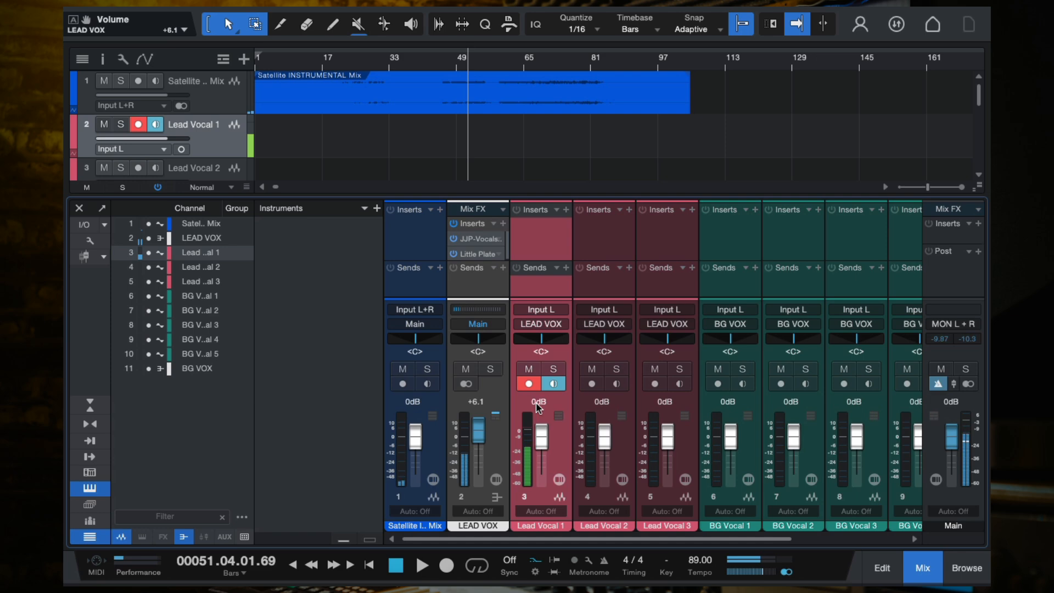
{"action": "left_click", "coordinate": [529, 383]}
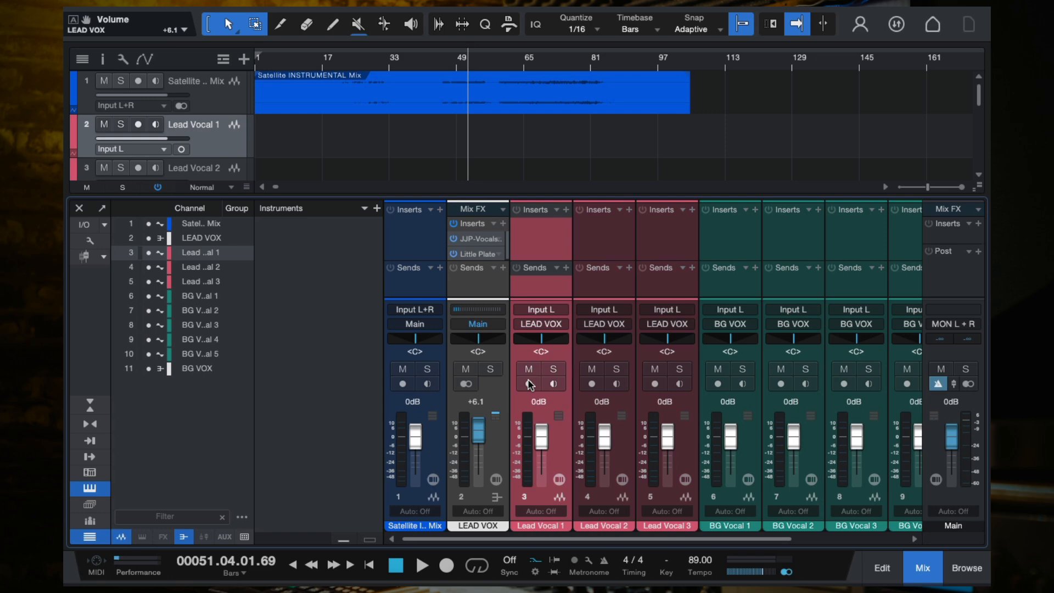
- Set the LEAD VOX fader to -1.7 dB while playing back from around bar 45 with Lead Vocal 1 armed
{"action": "left_click_drag", "start_coordinate": [478, 425], "coordinate": [478, 444]}
{"action": "left_click", "coordinate": [528, 383]}
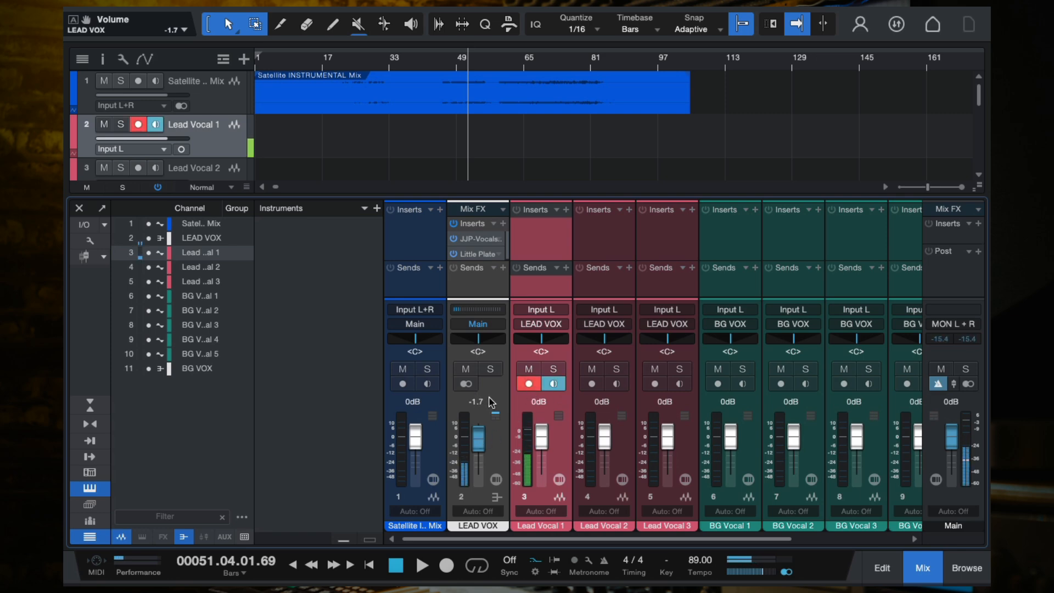
{"action": "key", "text": "space"}
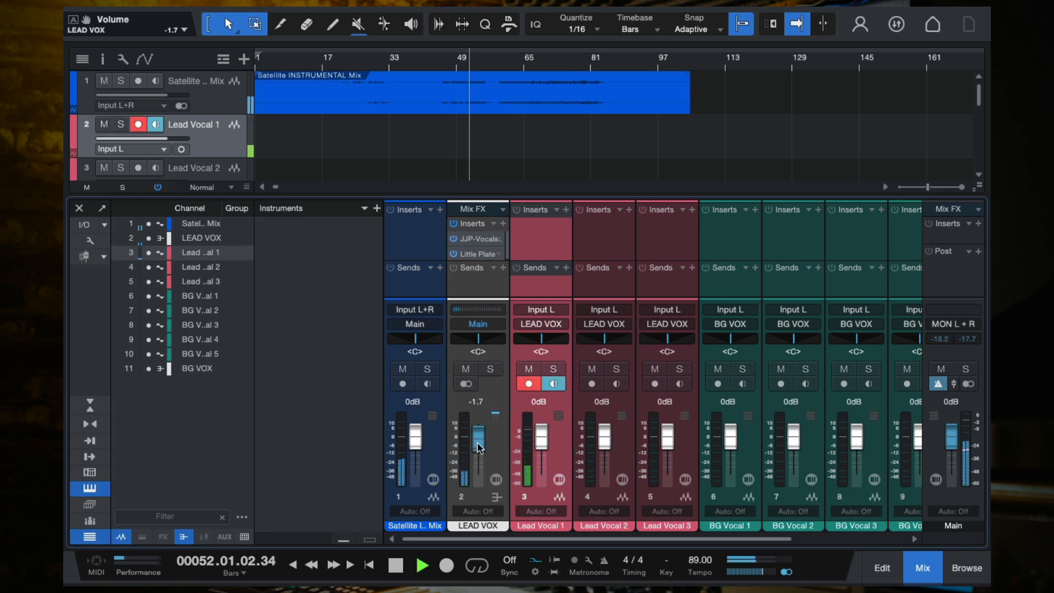
{"action": "left_click", "coordinate": [441, 64]}
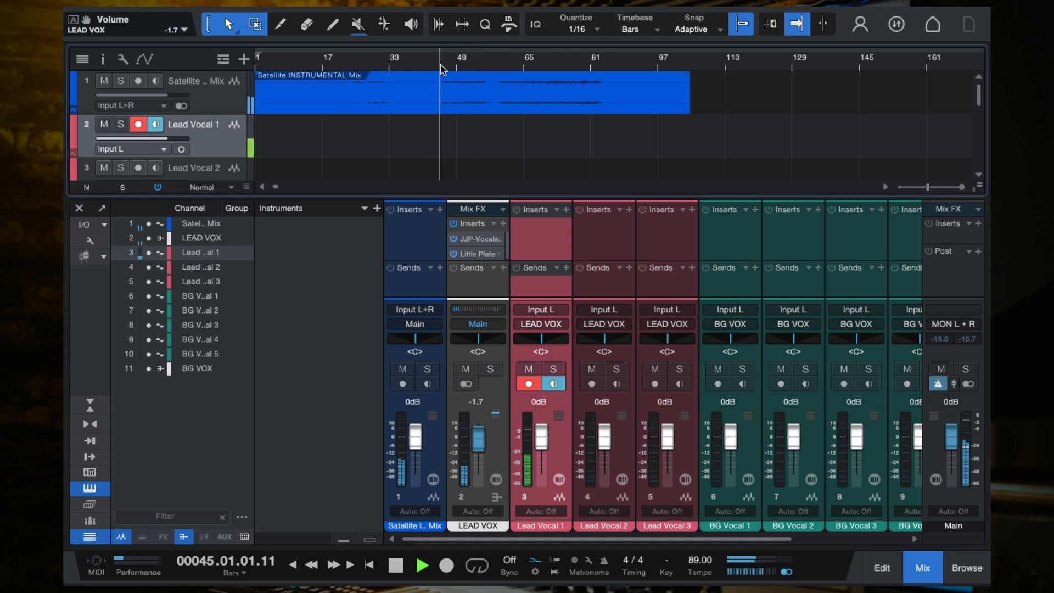
{"action": "scroll", "coordinate": [440, 64], "scroll_direction": "up", "scroll_amount": 5}
{"action": "scroll", "coordinate": [505, 126], "scroll_direction": "up", "scroll_amount": 3}
{"action": "scroll", "coordinate": [506, 127], "scroll_direction": "left", "scroll_amount": 2}
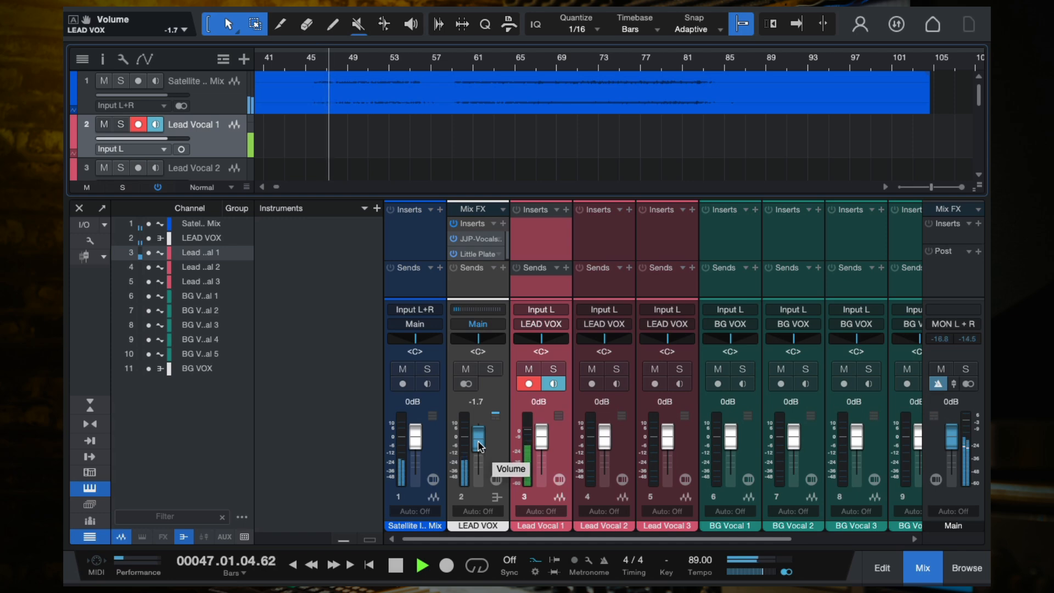
{"action": "left_click_drag", "start_coordinate": [477, 440], "coordinate": [479, 449]}
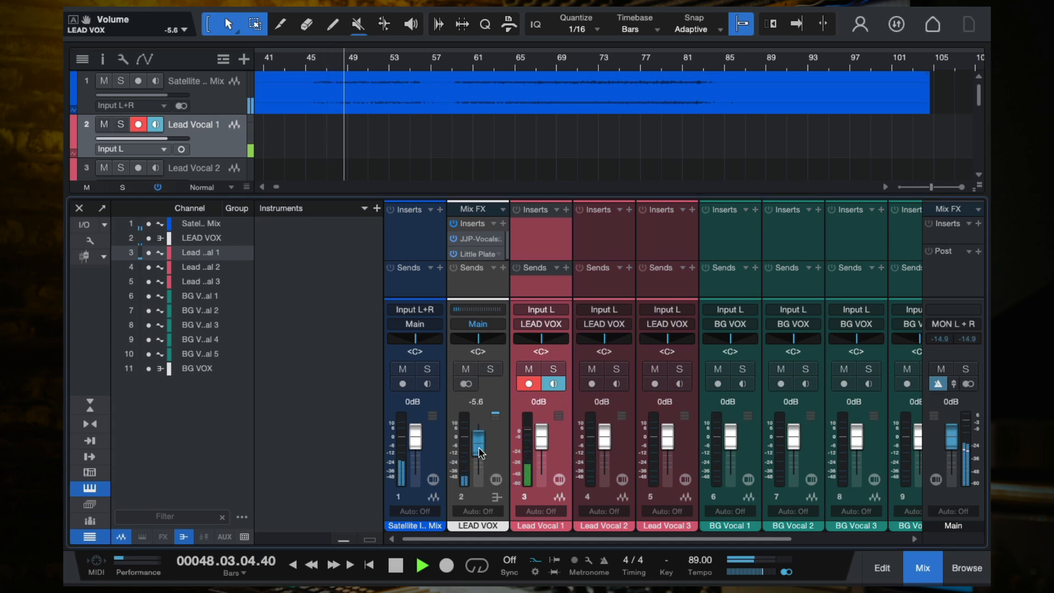
{"action": "scroll", "coordinate": [479, 451], "scroll_direction": "up", "scroll_amount": 3}
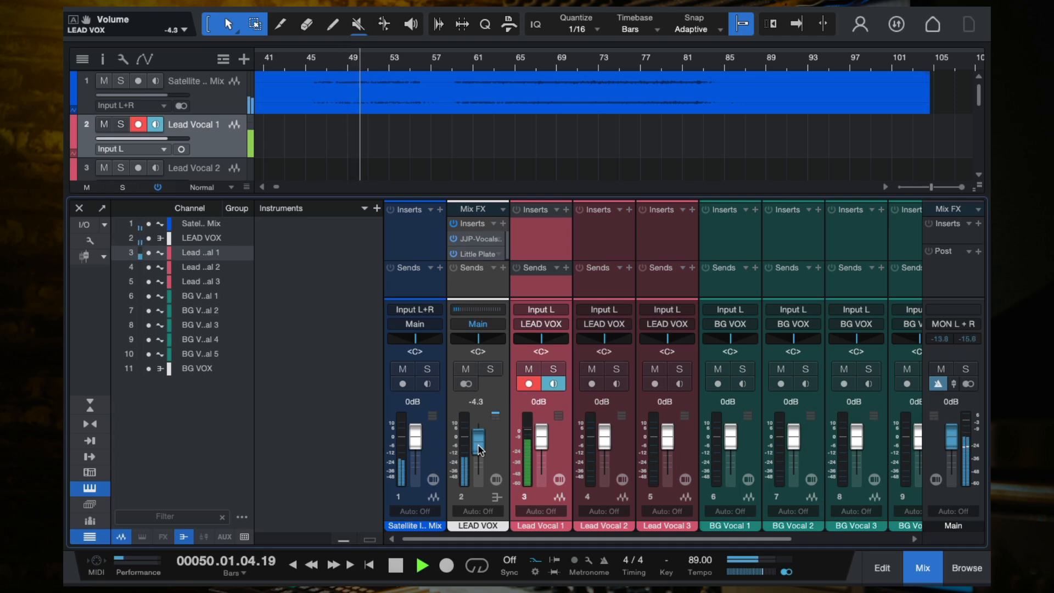
{"action": "scroll", "coordinate": [479, 451], "scroll_direction": "up", "scroll_amount": 2}
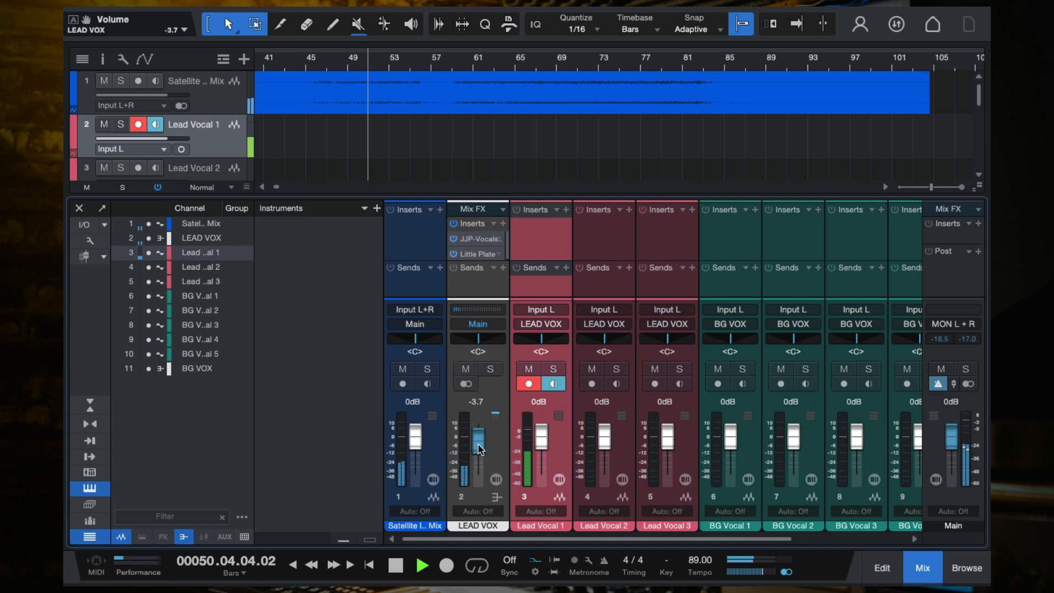
{"action": "scroll", "coordinate": [479, 448], "scroll_direction": "up", "scroll_amount": 3}
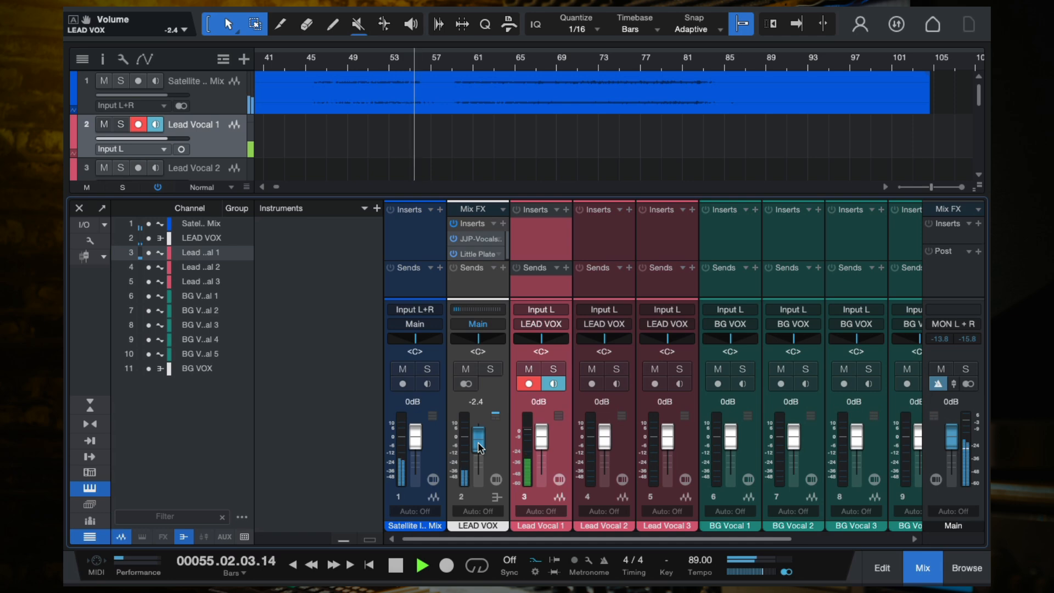
{"action": "scroll", "coordinate": [479, 447], "scroll_direction": "up", "scroll_amount": 3}
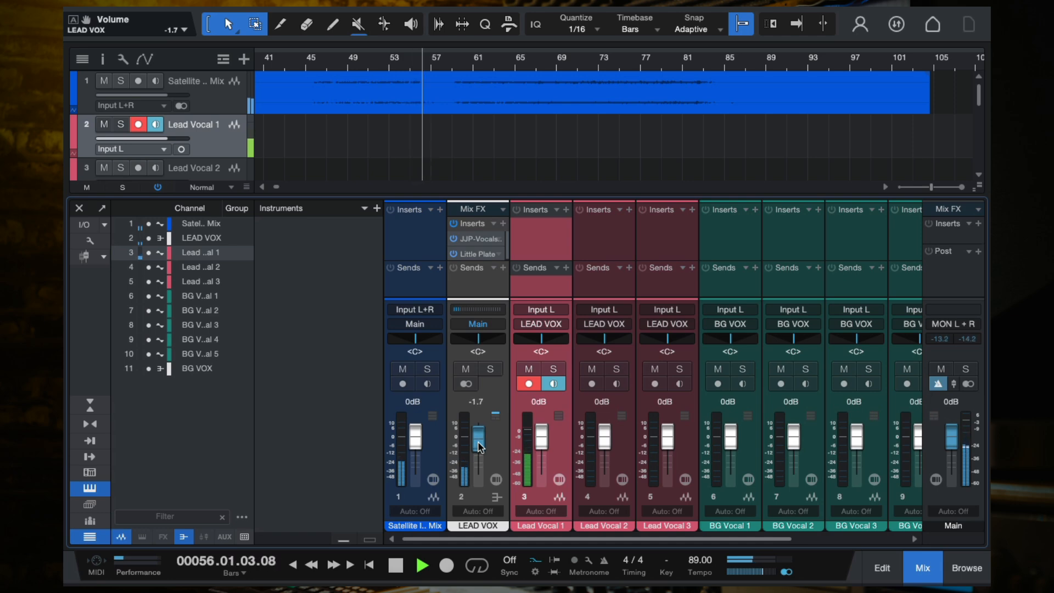
{"action": "key", "text": "f"}
{"action": "key", "text": "space"}
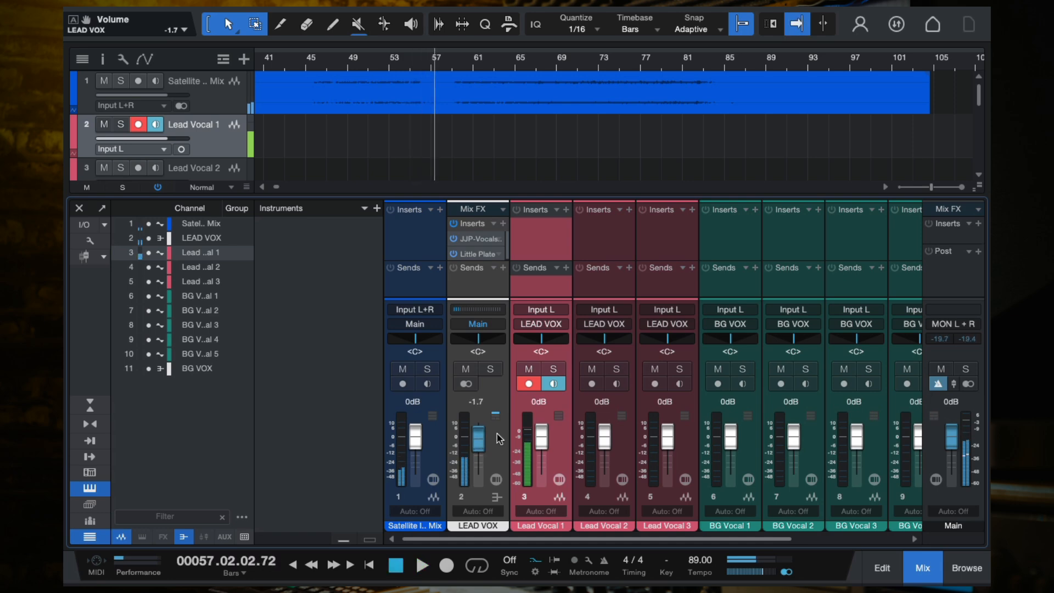
- Disarm recording on Lead Vocal 1, close the console and select the Lead Vocal 3 track
{"action": "left_click", "coordinate": [527, 384]}
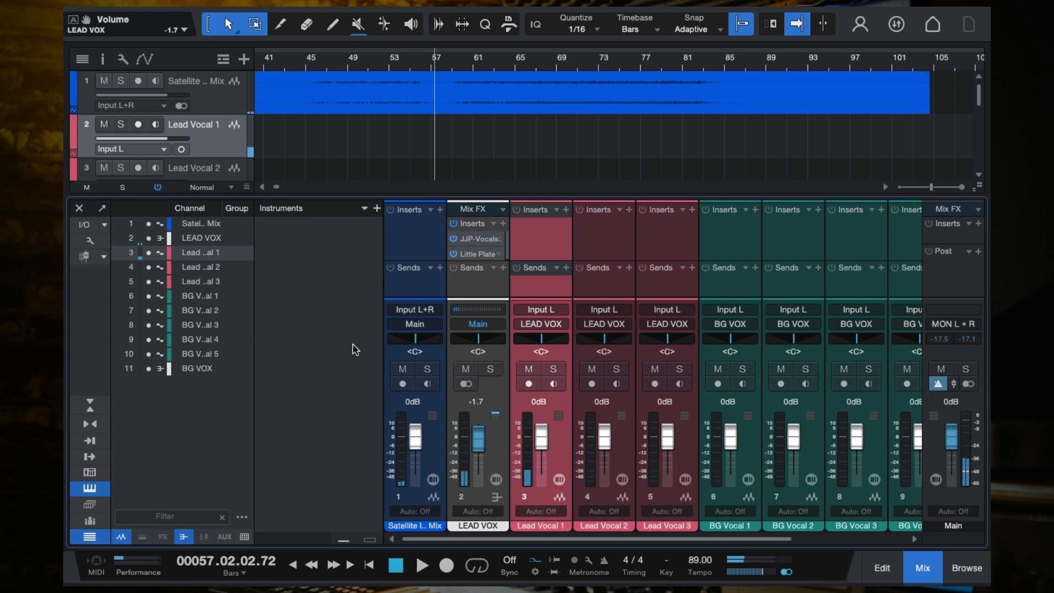
{"action": "left_click", "coordinate": [78, 207]}
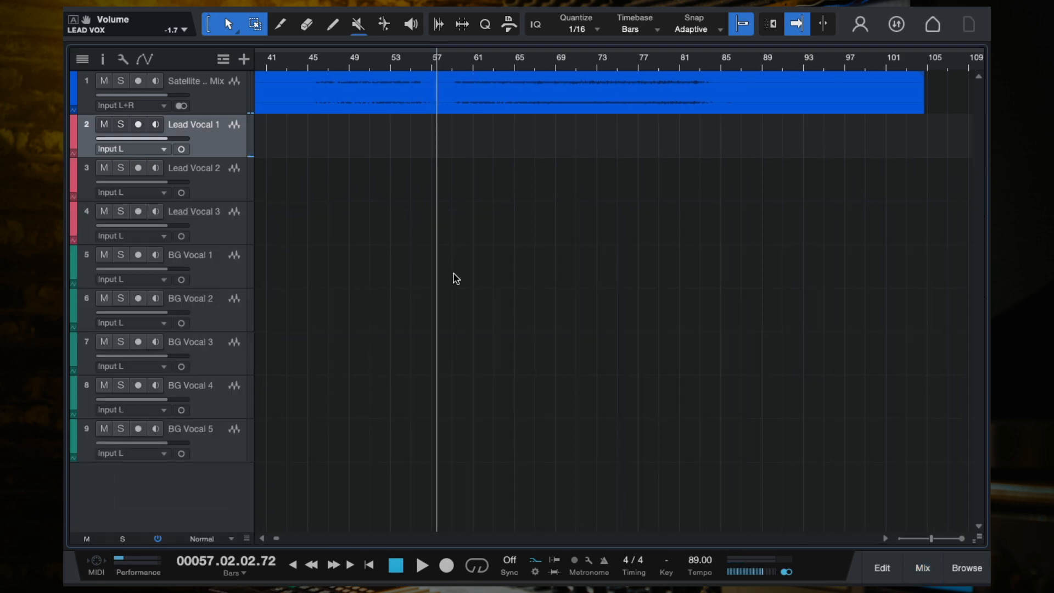
{"action": "scroll", "coordinate": [461, 276], "scroll_direction": "down", "scroll_amount": 5}
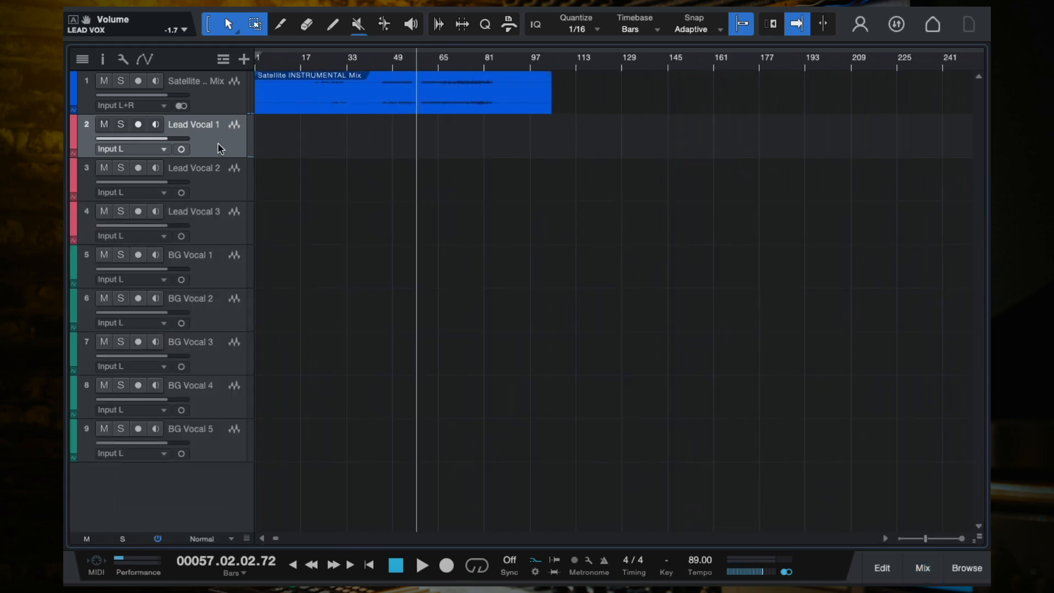
{"action": "left_click", "coordinate": [220, 230]}
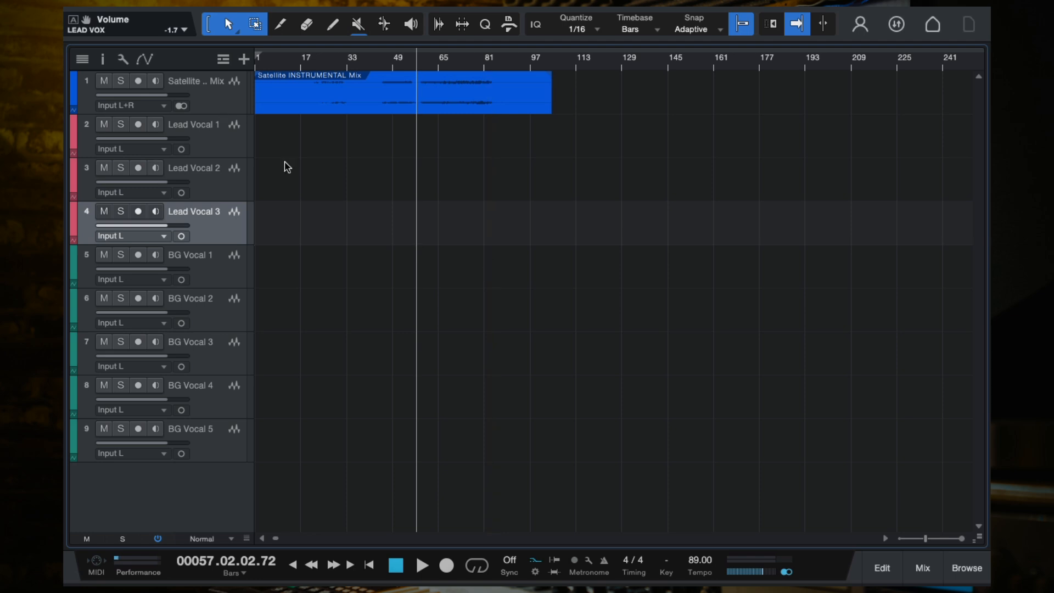
- Insert the Waves Tune Real-Time (s) plugin on the LEAD VOX bus
{"action": "left_click", "coordinate": [914, 567]}
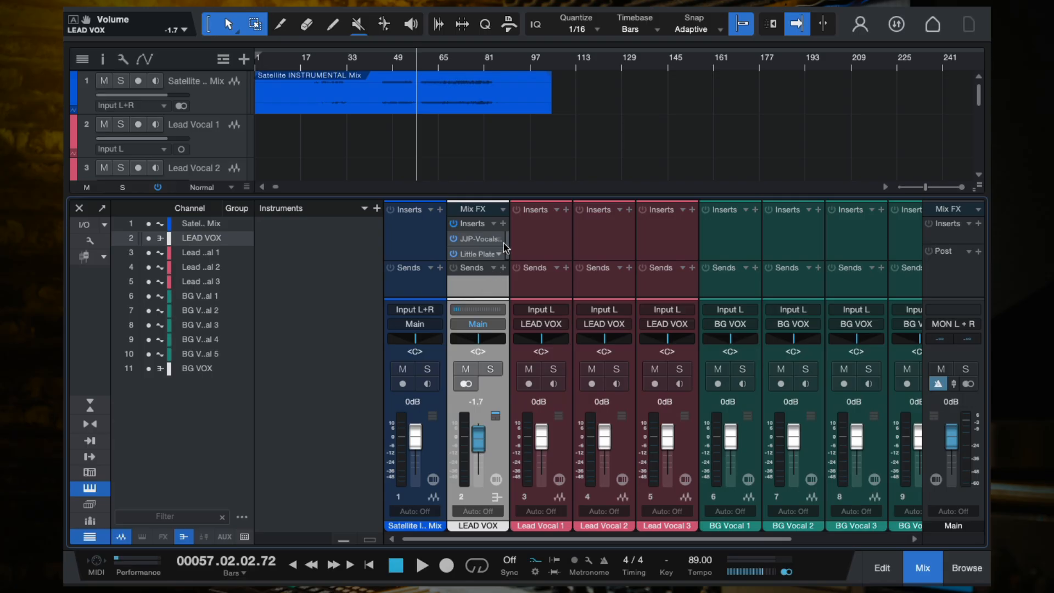
{"action": "left_click", "coordinate": [502, 223]}
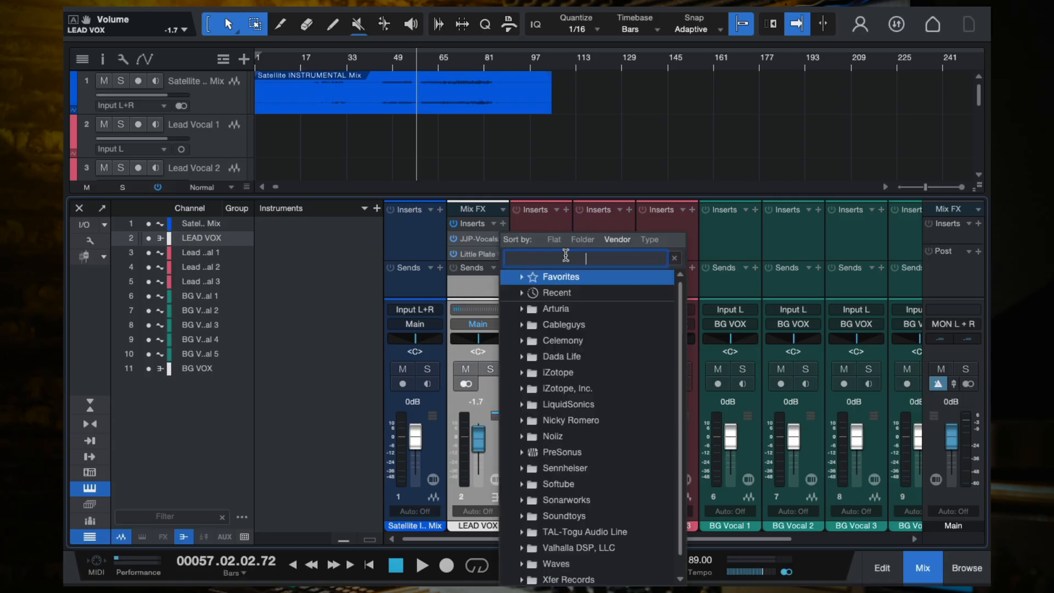
{"action": "type", "text": "waves"}
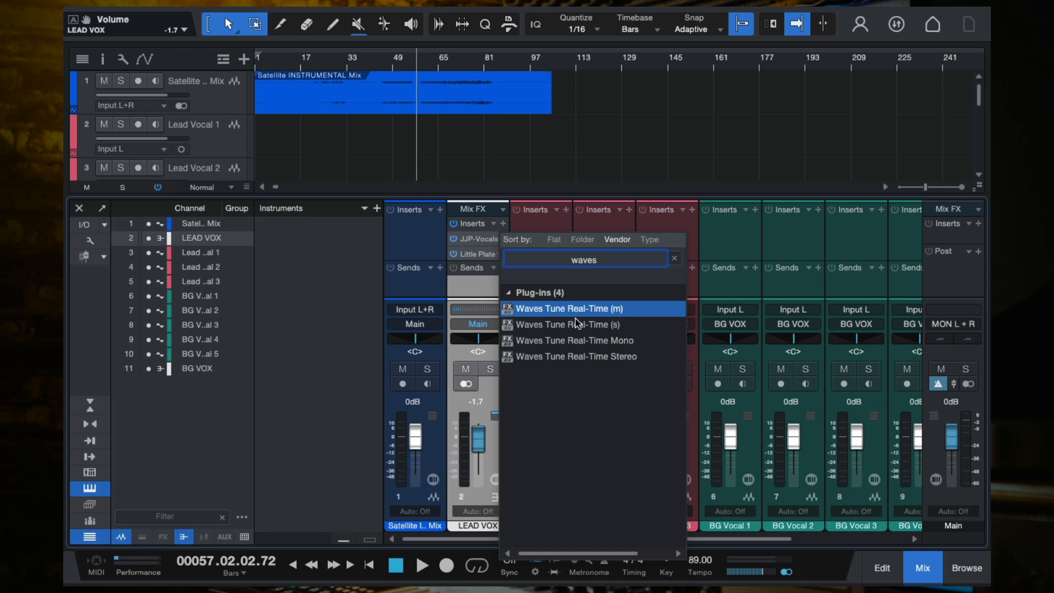
{"action": "left_click", "coordinate": [531, 330]}
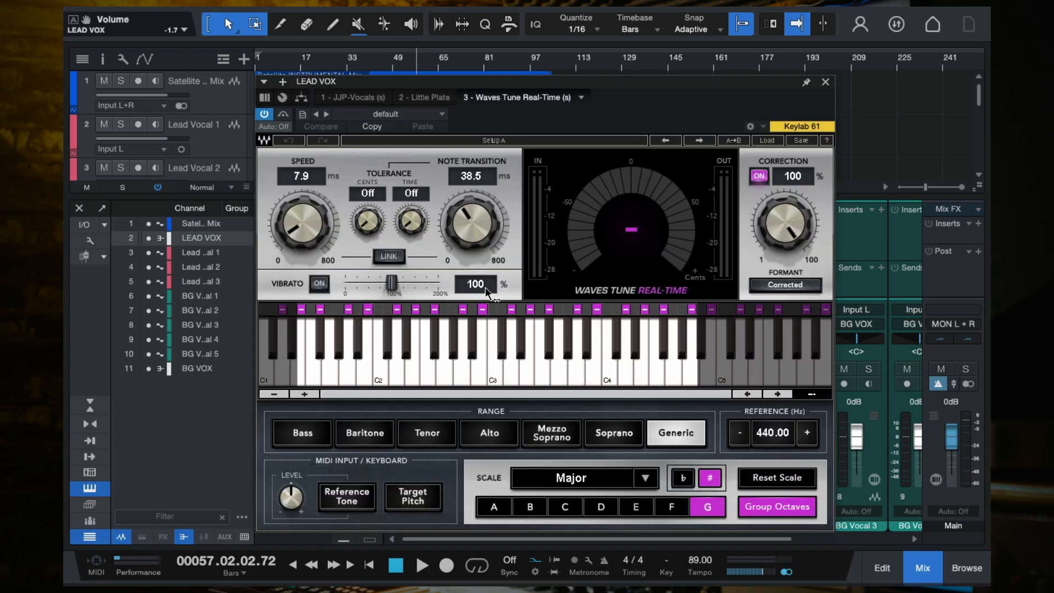
- Set the Waves Tune scale key to G with sharps off while playing back with Lead Vocal 1 armed
{"action": "left_click", "coordinate": [711, 506]}
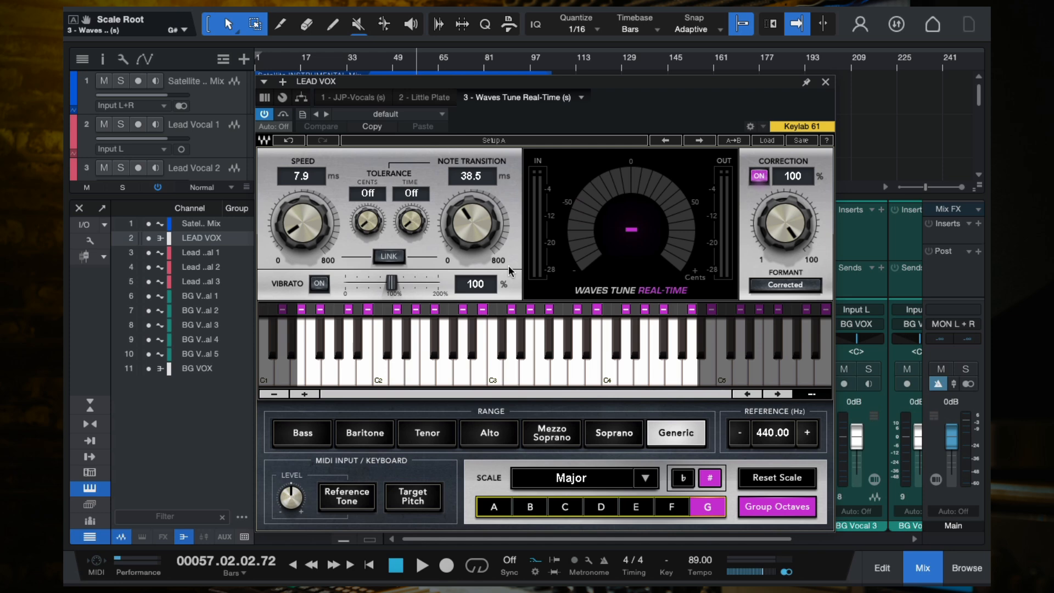
{"action": "key", "text": "space"}
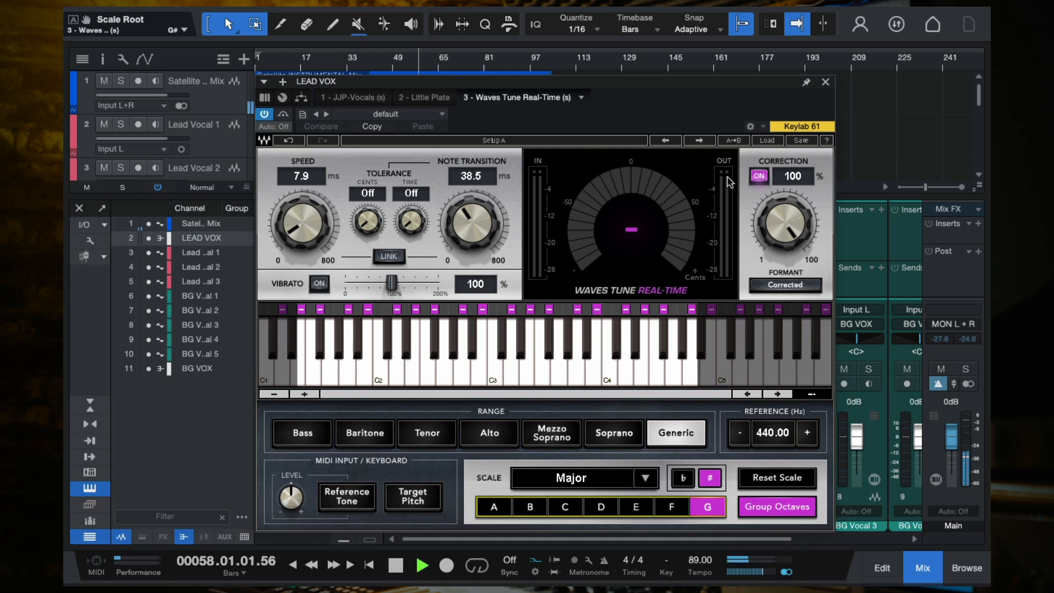
{"action": "left_click_drag", "start_coordinate": [672, 80], "coordinate": [353, 11]}
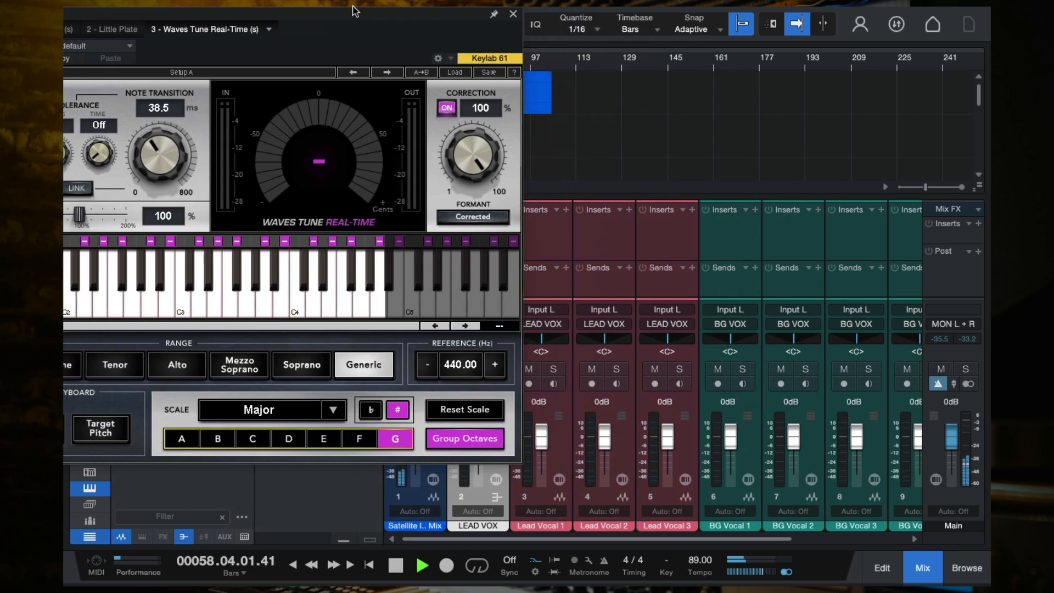
{"action": "left_click", "coordinate": [529, 383]}
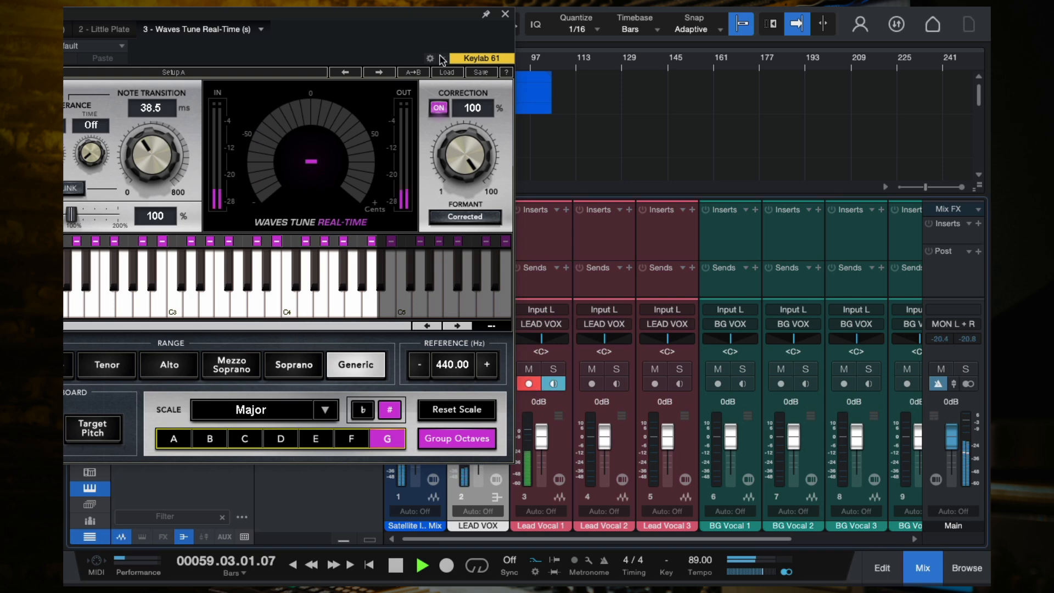
{"action": "left_click_drag", "start_coordinate": [367, 23], "coordinate": [616, 35]}
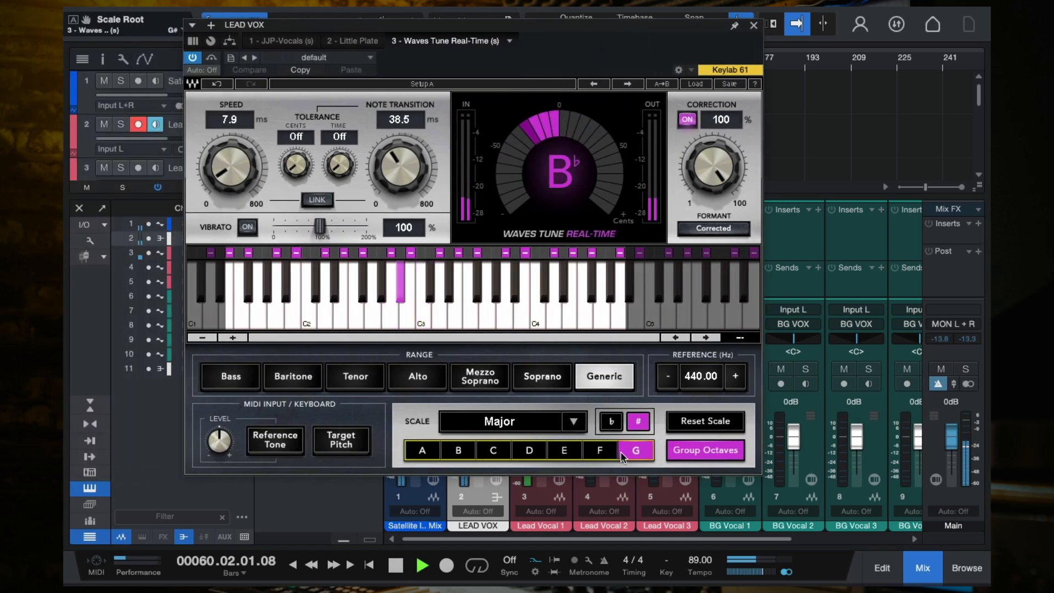
{"action": "left_click", "coordinate": [641, 424]}
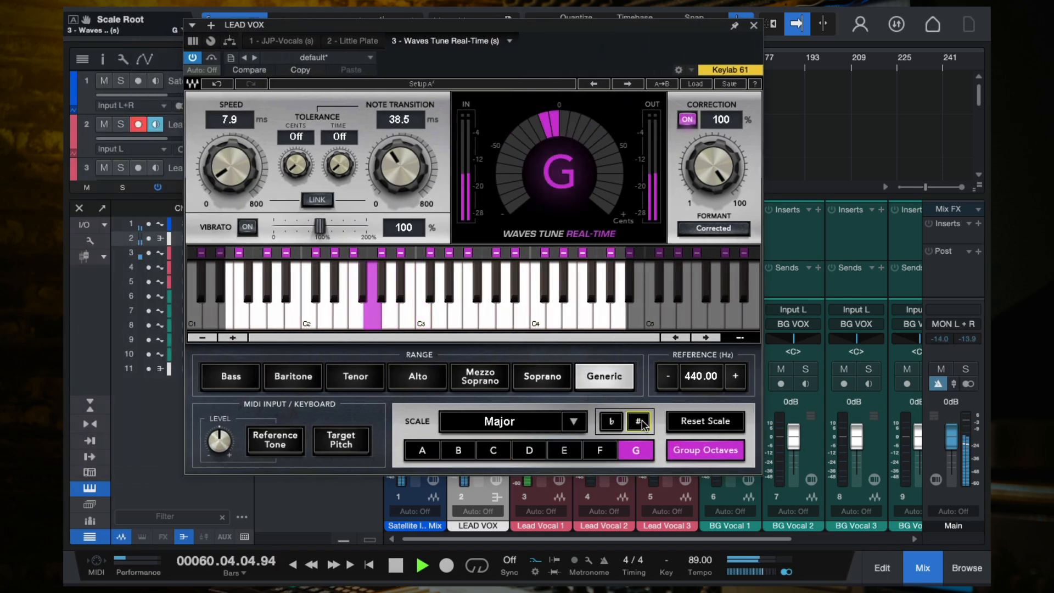
{"action": "key", "text": "space"}
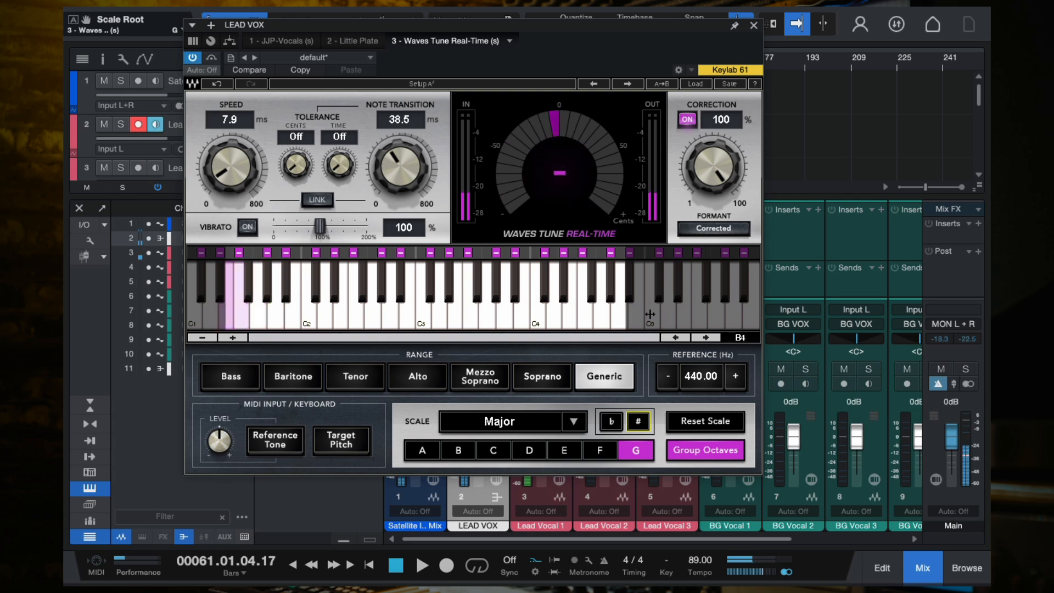
- Set Waves Tune Note Transition to 6.4 ms and Speed to 7.8 ms, then close the plugin
{"action": "left_click_drag", "start_coordinate": [399, 168], "coordinate": [396, 214]}
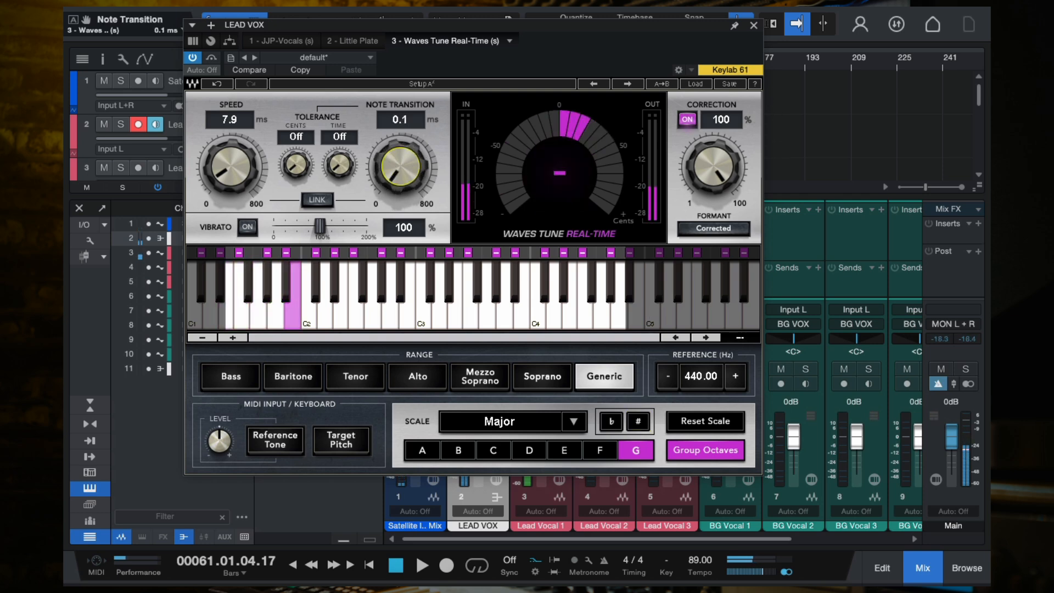
{"action": "left_click_drag", "start_coordinate": [247, 166], "coordinate": [247, 168]}
{"action": "left_click_drag", "start_coordinate": [408, 173], "coordinate": [409, 160]}
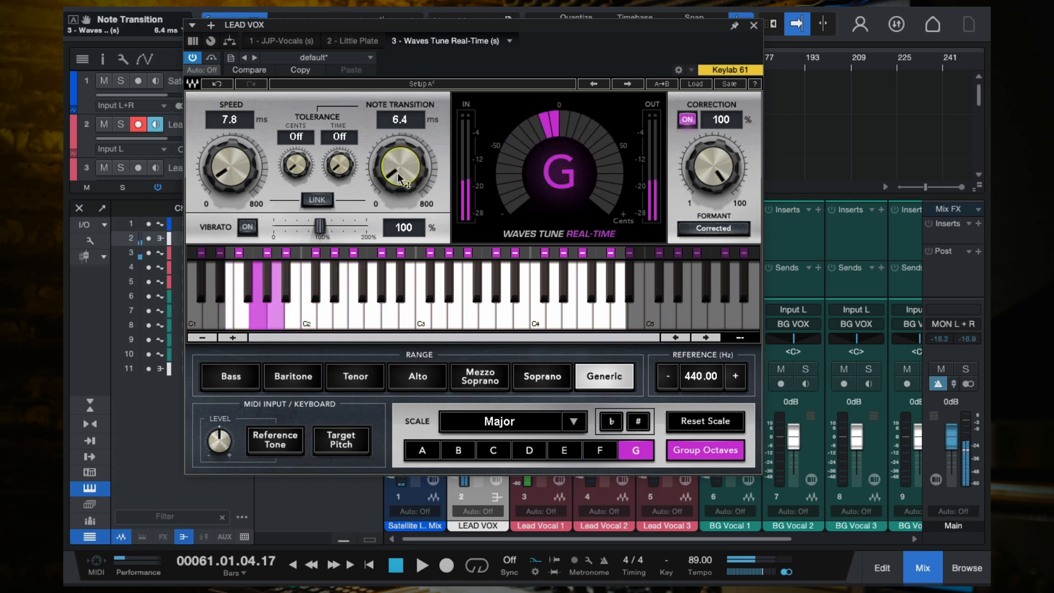
{"action": "left_click", "coordinate": [753, 26]}
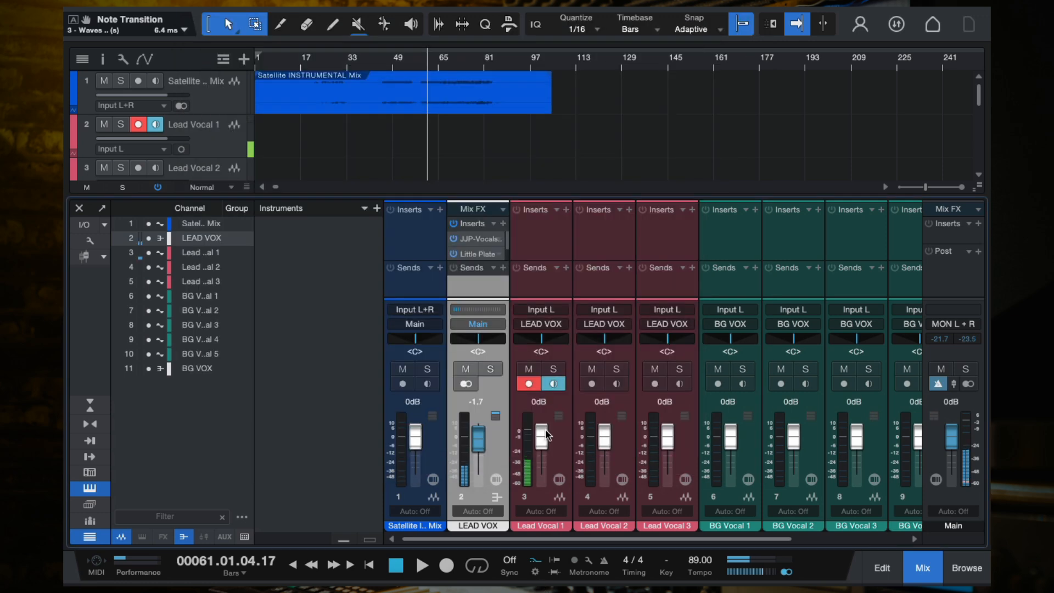
- Play back from bar 46 with Lead Vocal 1 armed for monitoring
{"action": "left_click", "coordinate": [528, 384]}
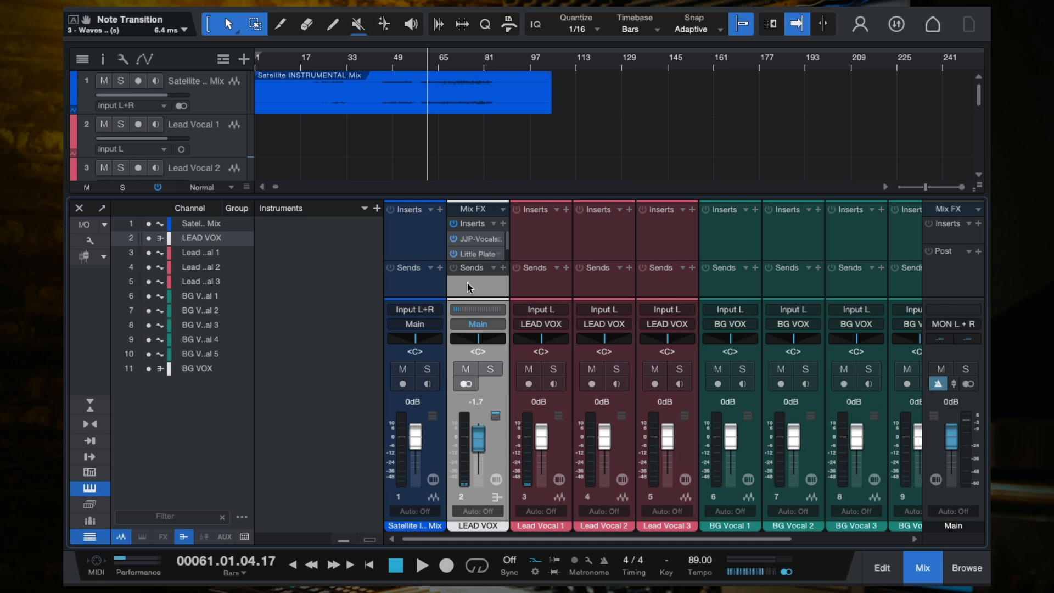
{"action": "left_click", "coordinate": [386, 63]}
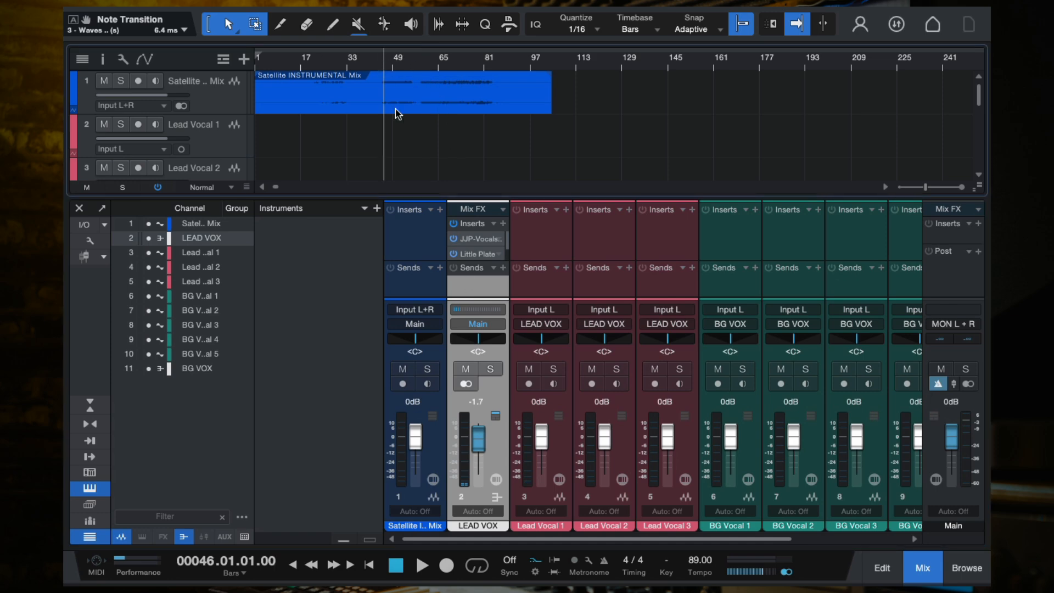
{"action": "scroll", "coordinate": [398, 114], "scroll_direction": "up", "scroll_amount": 2}
{"action": "scroll", "coordinate": [396, 113], "scroll_direction": "up", "scroll_amount": 2}
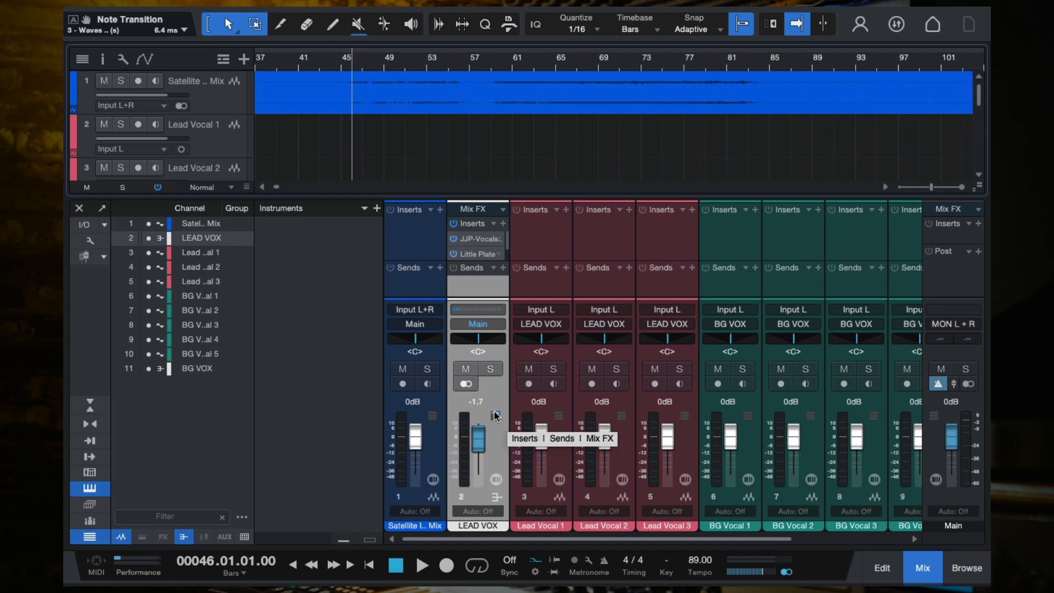
{"action": "left_click", "coordinate": [529, 385]}
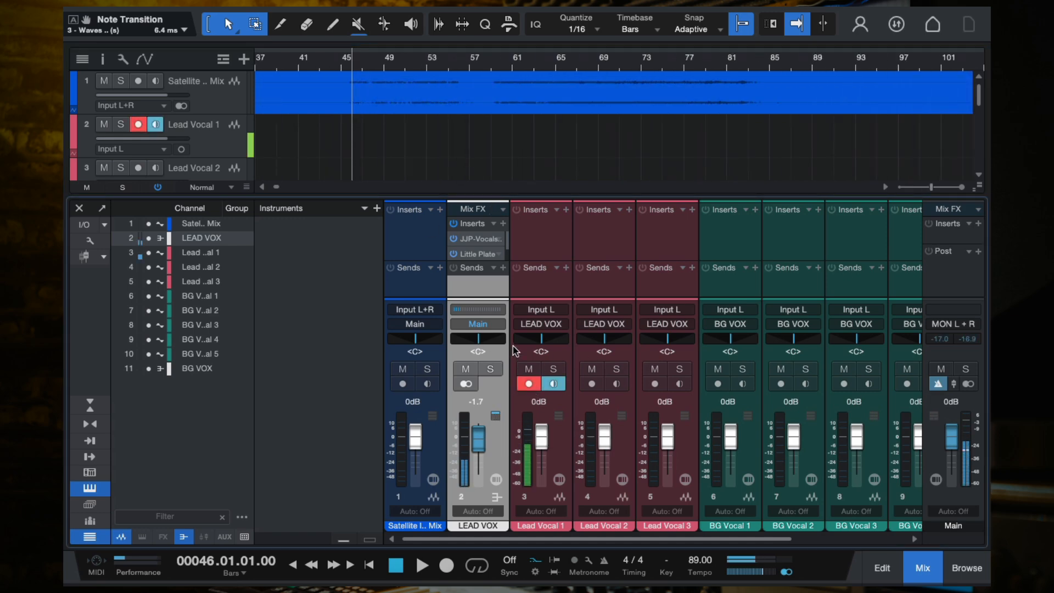
{"action": "key", "text": "space"}
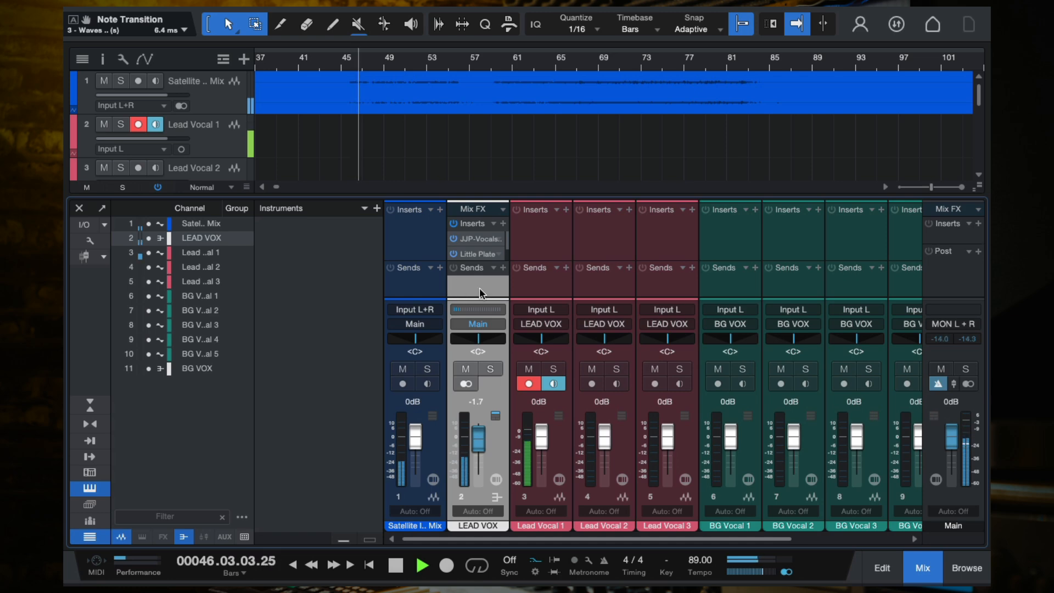
- Move Waves Tune to the first LEAD VOX insert slot and set its Speed to 0.1 ms
{"action": "scroll", "coordinate": [470, 250], "scroll_direction": "down", "scroll_amount": 1}
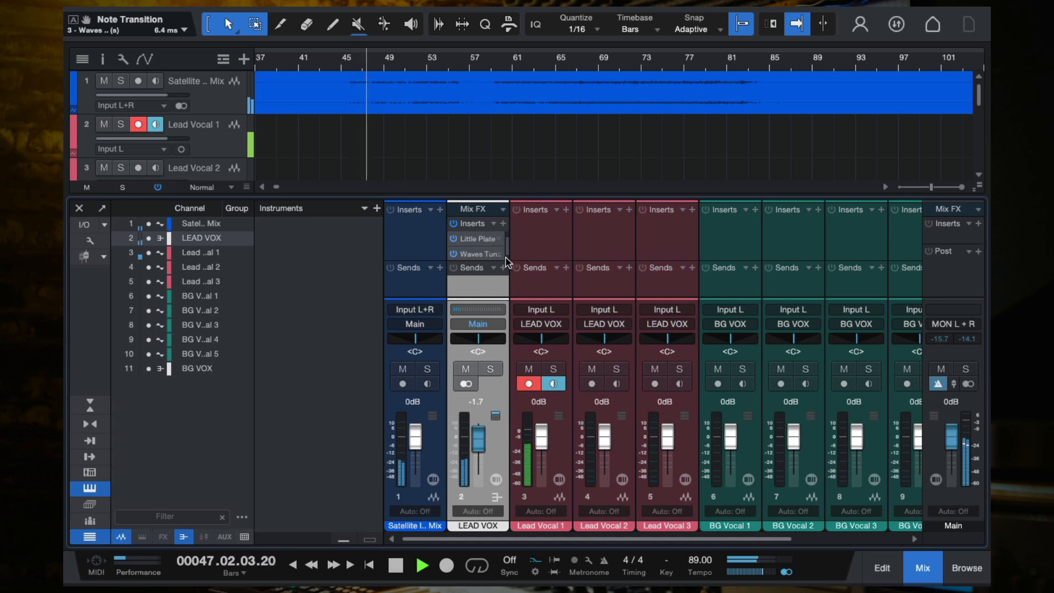
{"action": "left_click_drag", "start_coordinate": [471, 253], "coordinate": [473, 240]}
{"action": "left_click", "coordinate": [472, 240]}
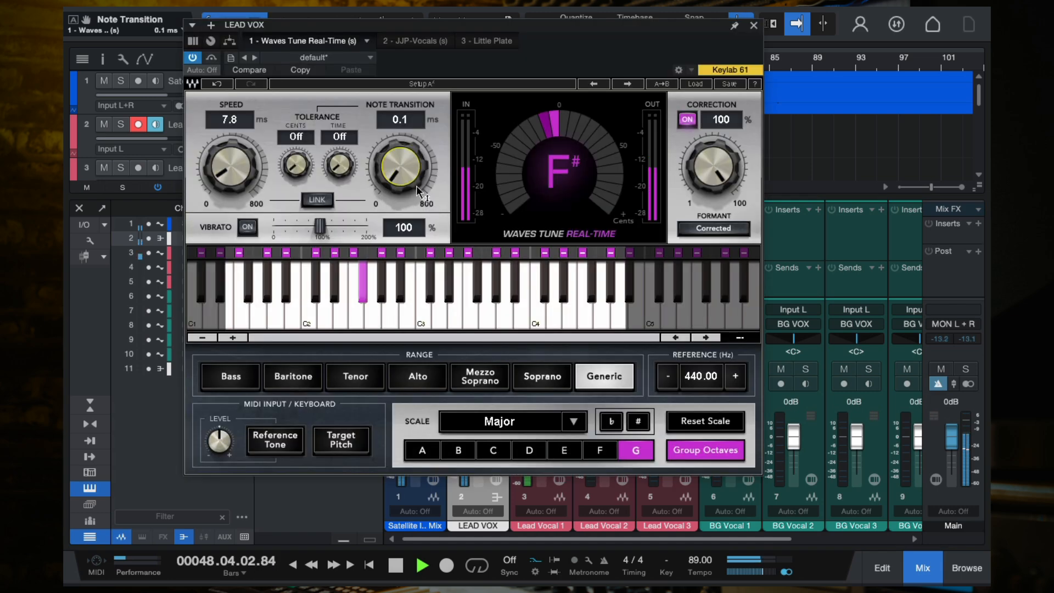
{"action": "left_click_drag", "start_coordinate": [235, 167], "coordinate": [234, 214]}
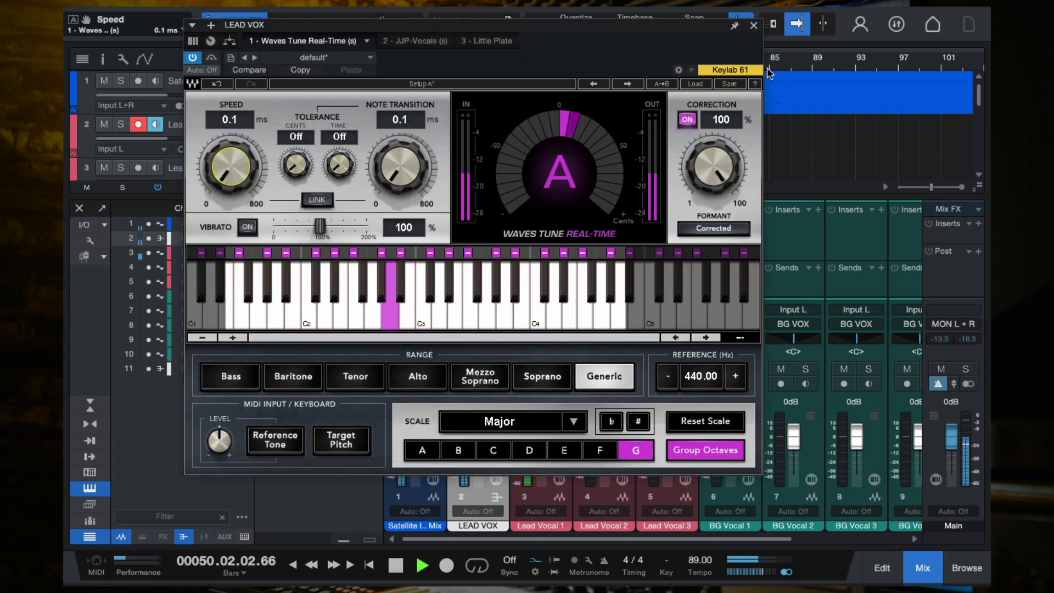
{"action": "left_click", "coordinate": [753, 26]}
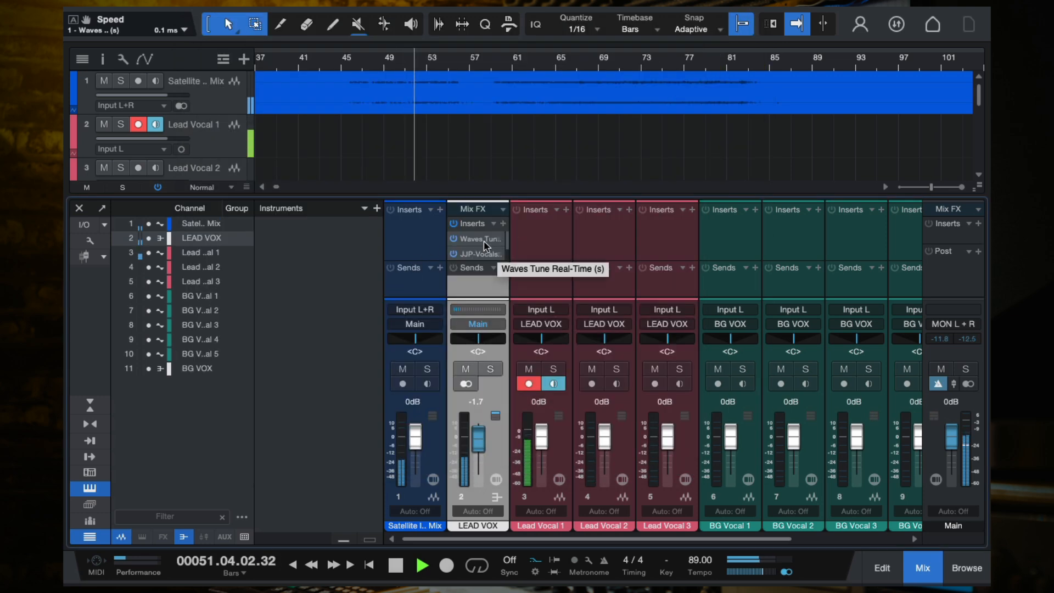
- Stop playback, disarm Lead Vocal 1 and remove Waves Tune Real-Time from the LEAD VOX inserts
{"action": "key", "text": "space"}
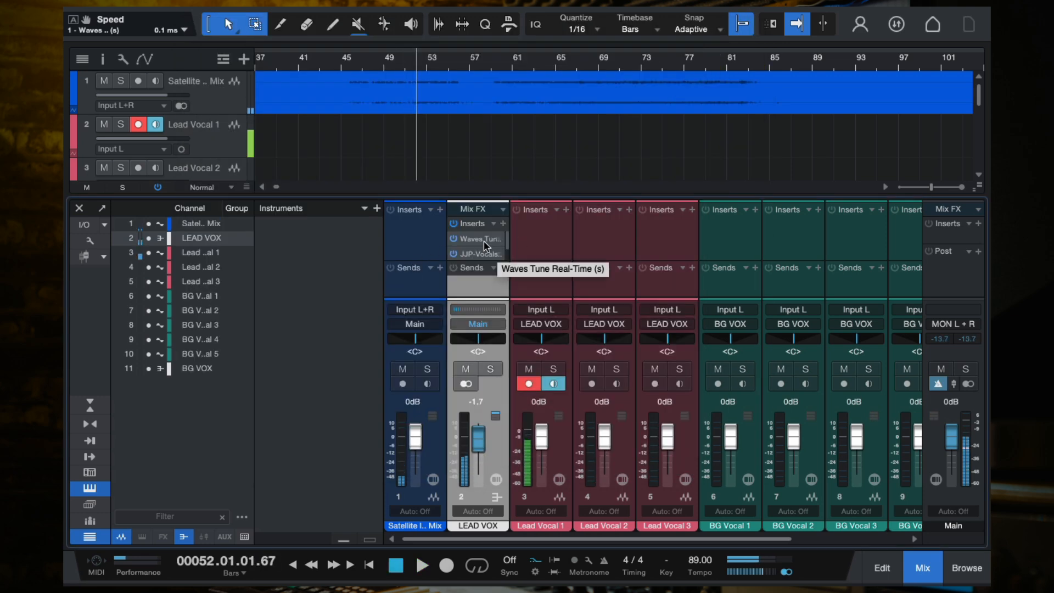
{"action": "left_click", "coordinate": [453, 238]}
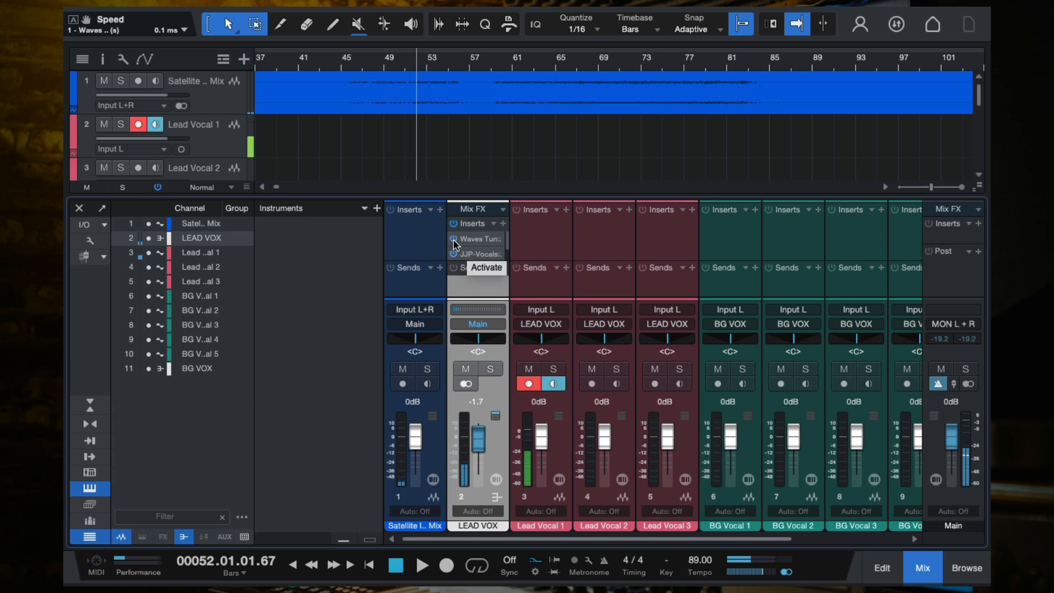
{"action": "left_click", "coordinate": [529, 384]}
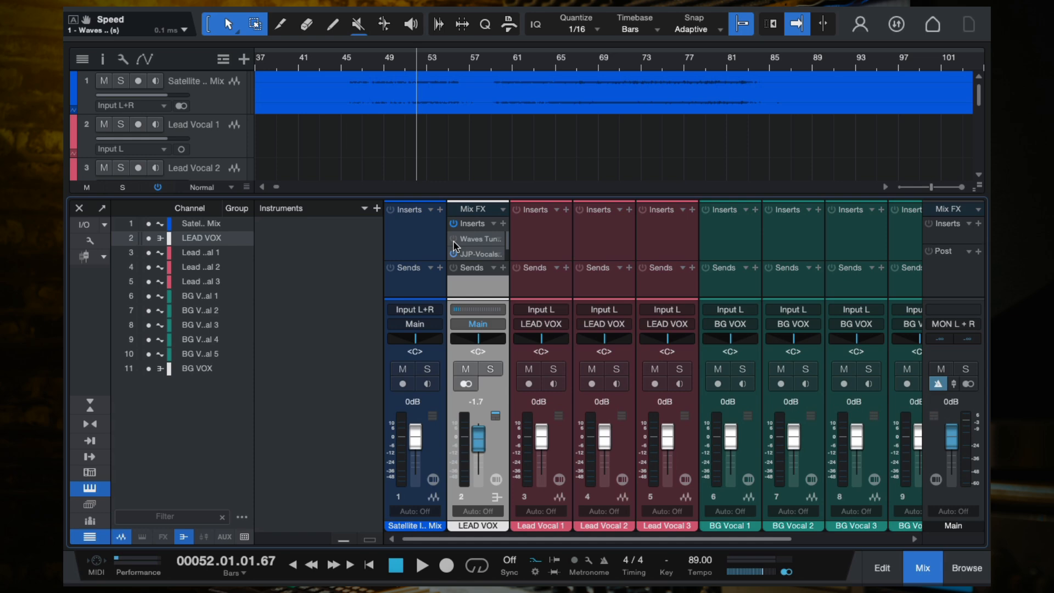
{"action": "right_click", "coordinate": [498, 244]}
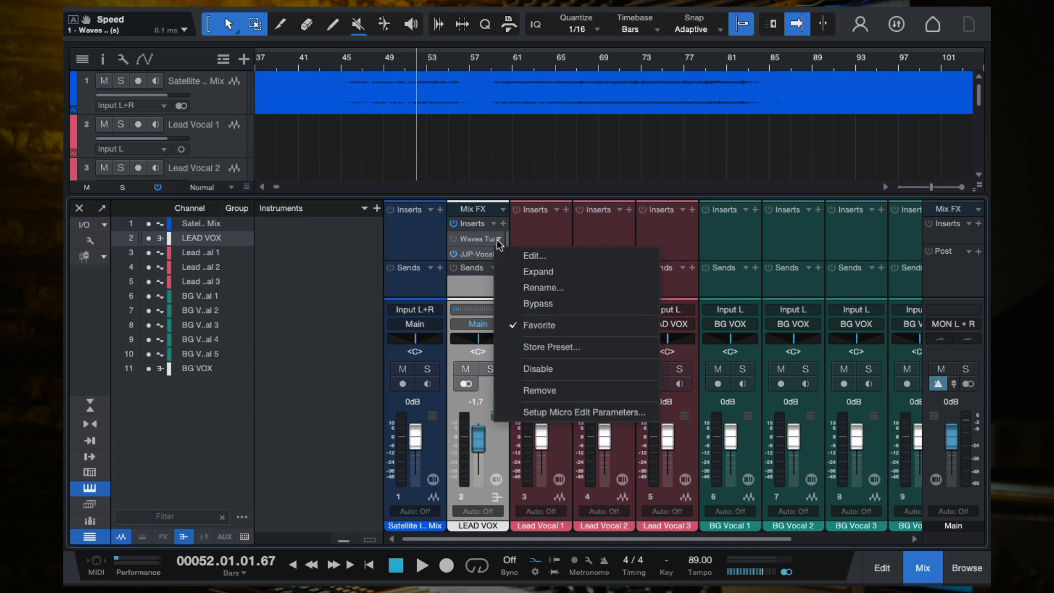
{"action": "left_click", "coordinate": [549, 388]}
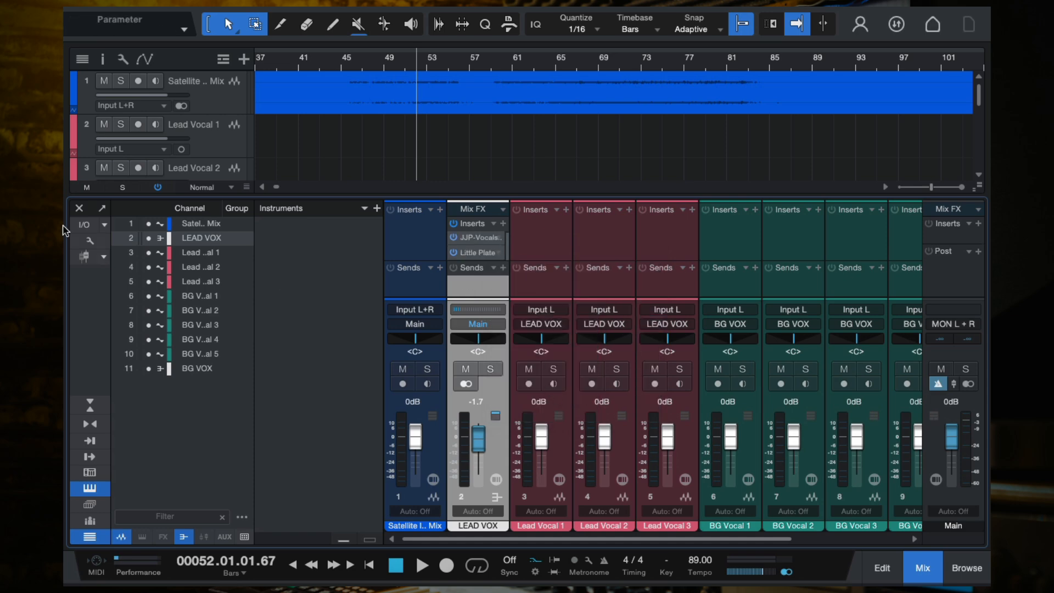
- Close the console and select the BG Vocal 1 track
{"action": "left_click", "coordinate": [79, 208]}
{"action": "key", "text": "w"}
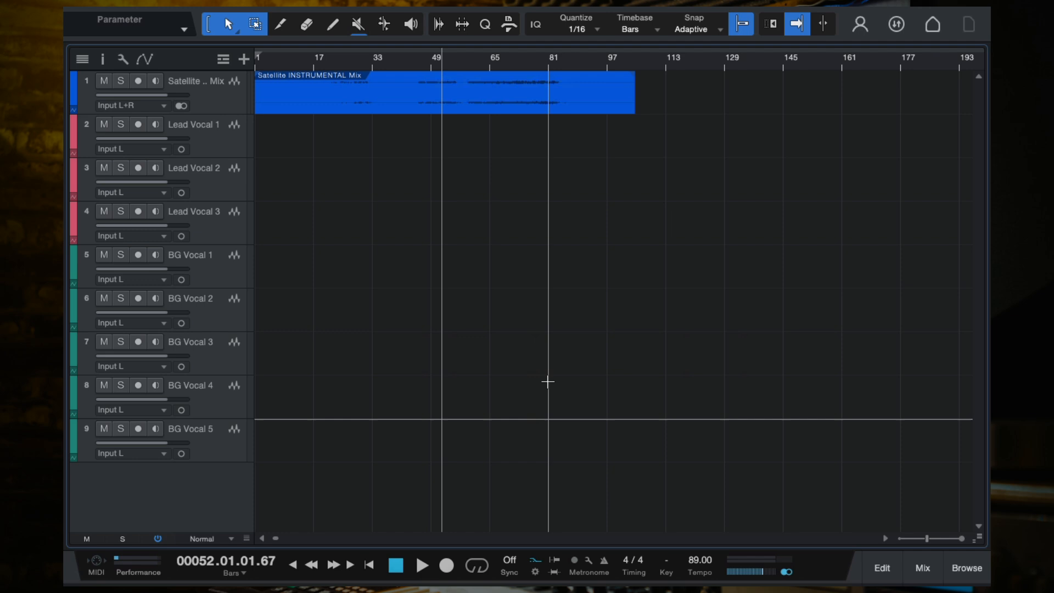
{"action": "left_click", "coordinate": [212, 140]}
{"action": "left_click", "coordinate": [214, 233], "text": "shift"}
{"action": "left_click", "coordinate": [203, 273]}
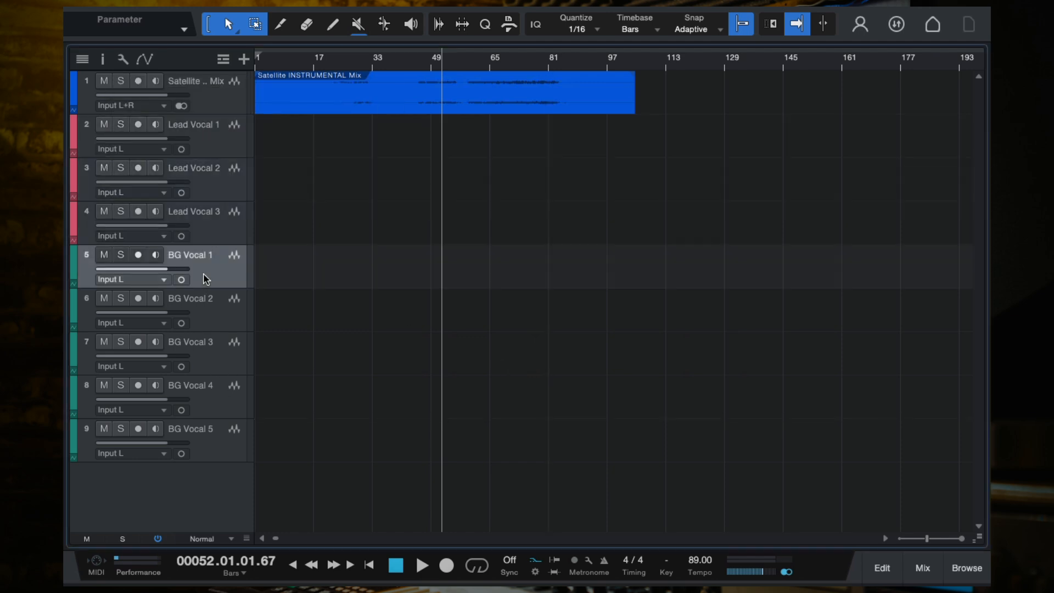
{"action": "scroll", "coordinate": [366, 278], "scroll_direction": "down", "scroll_amount": 1}
{"action": "scroll", "coordinate": [367, 278], "scroll_direction": "up", "scroll_amount": 3}
{"action": "scroll", "coordinate": [369, 279], "scroll_direction": "down", "scroll_amount": 1}
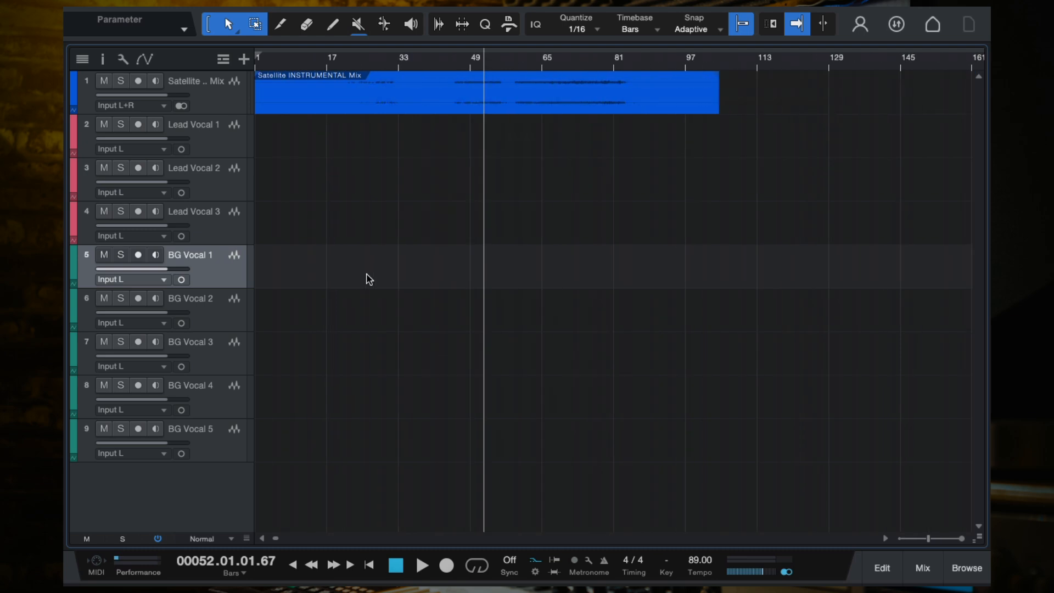